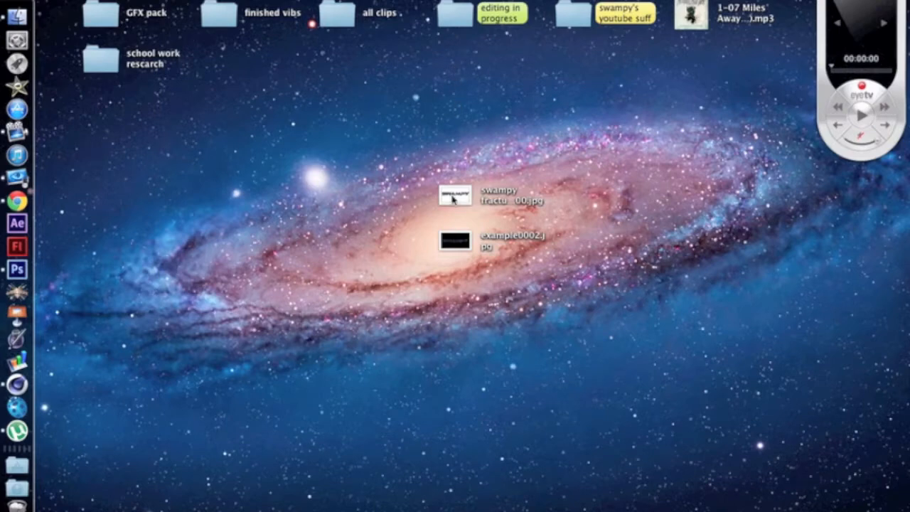
Step: View the swampy fracture and example0002.jpg renders from the desktop and close each preview
double_click(452, 198)
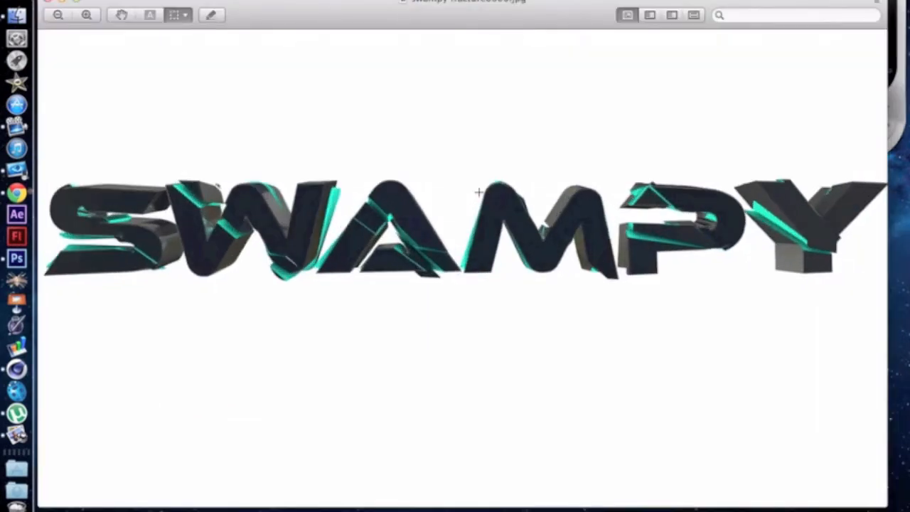
left_click(49, 3)
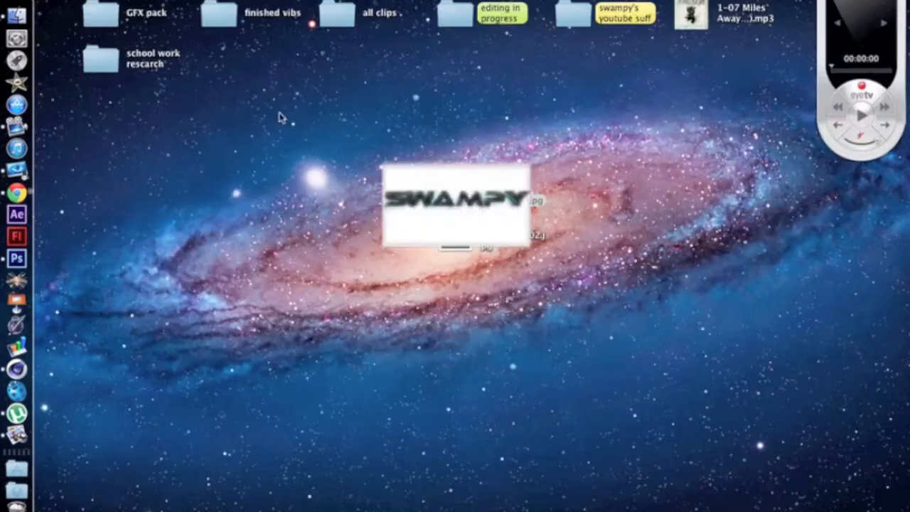
double_click(455, 240)
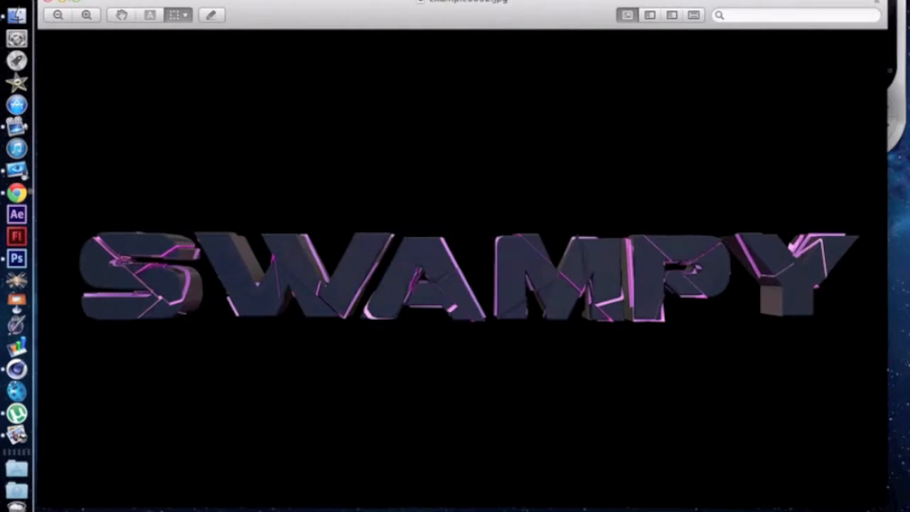
left_click_drag(108, 1, 108, 0)
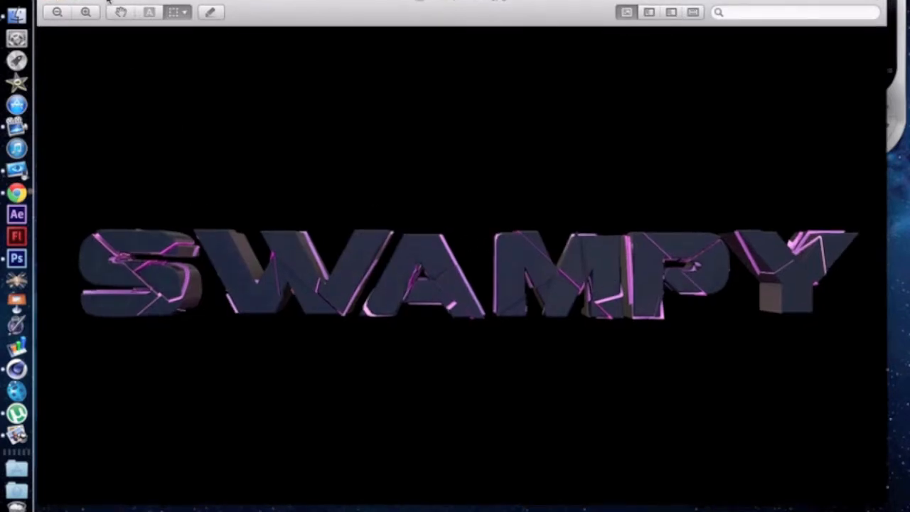
left_click(49, 0)
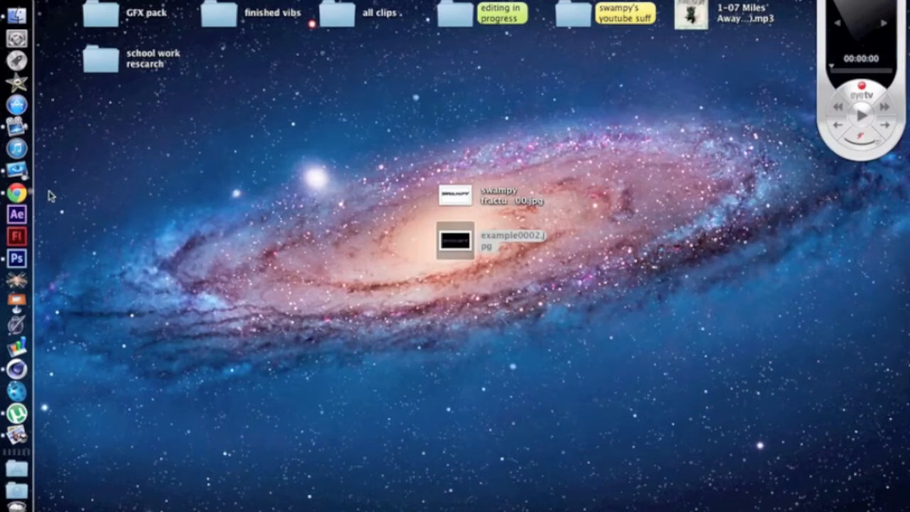
Step: Switch to Chrome to view the YouTube channel page and the MediaFire download page for Fracture Text Tutorial.rar
left_click(23, 198)
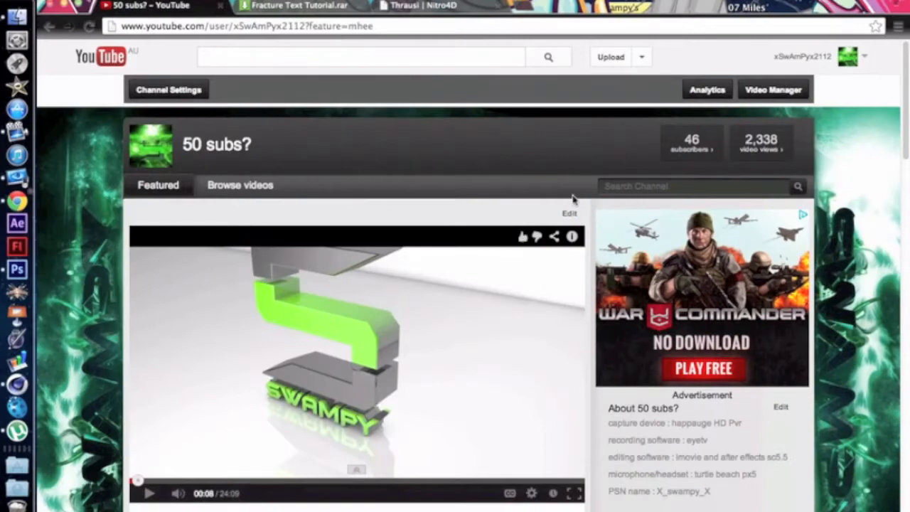
scroll(803, 300, "down", 2)
scroll(802, 300, "down", 2)
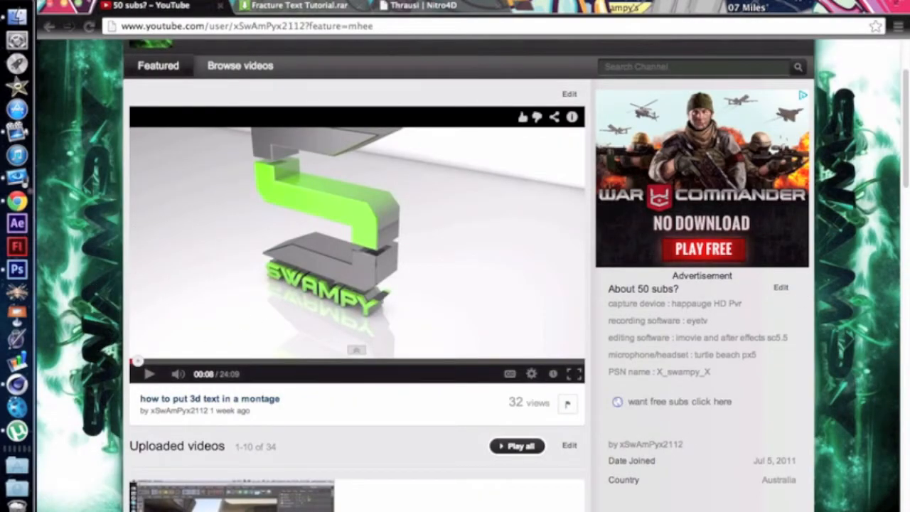
left_click(276, 5)
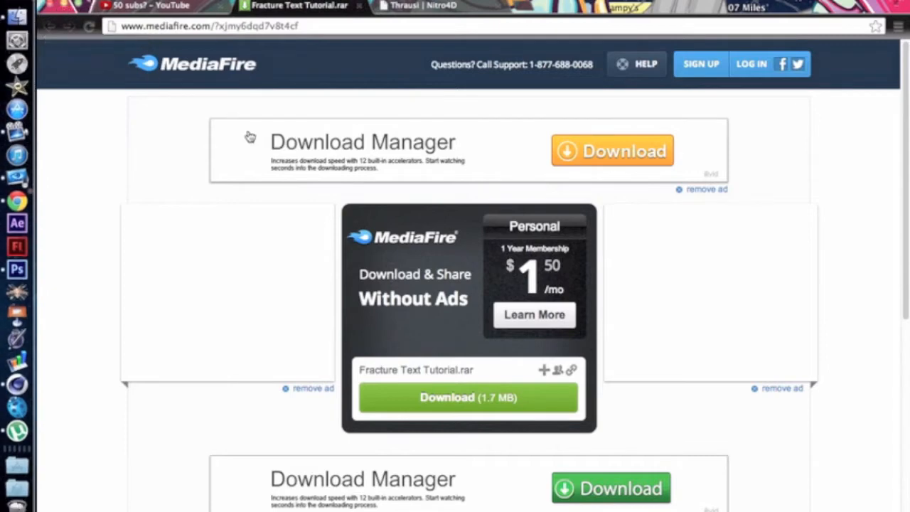
Step: Look through the Applications folder in Finder for an archive extraction program and close the window
left_click(17, 21)
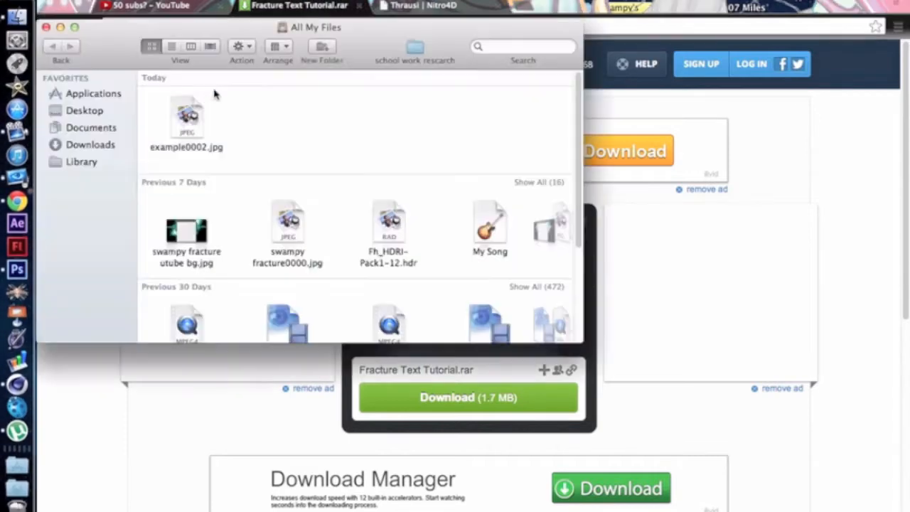
left_click(93, 100)
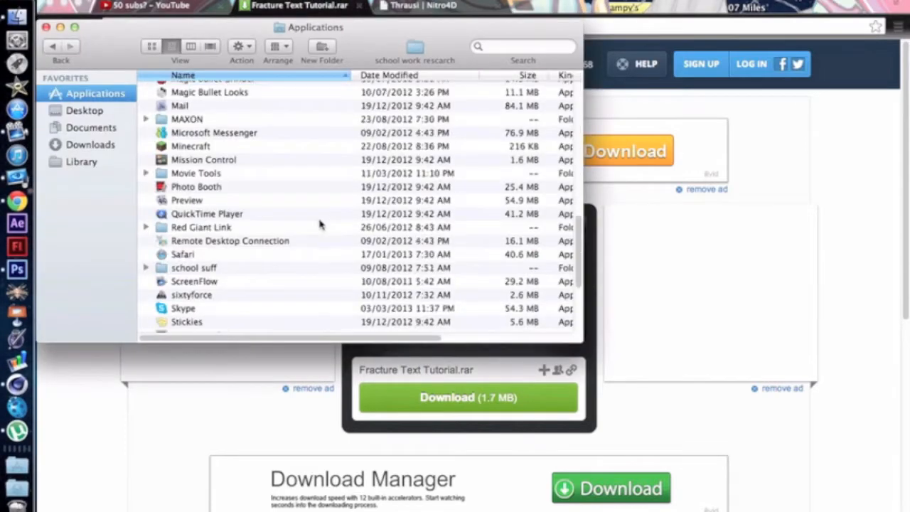
scroll(319, 223, "down", 5)
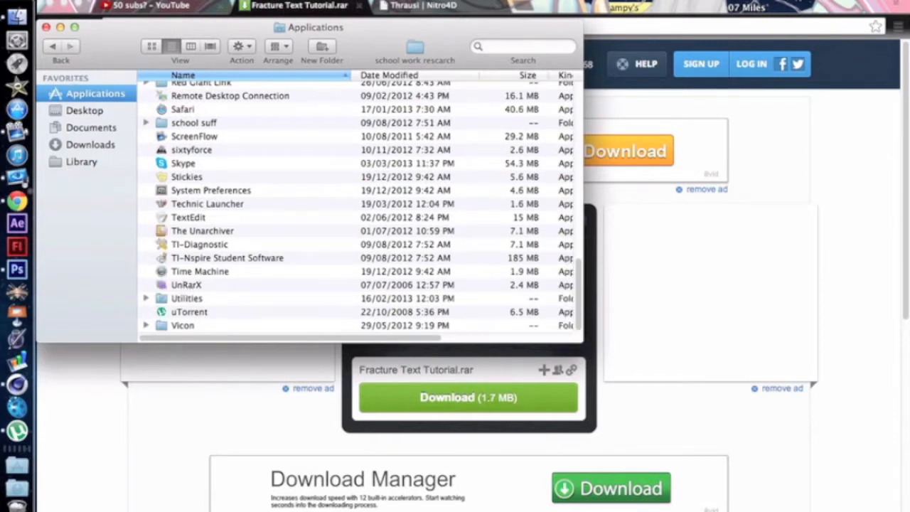
left_click(46, 27)
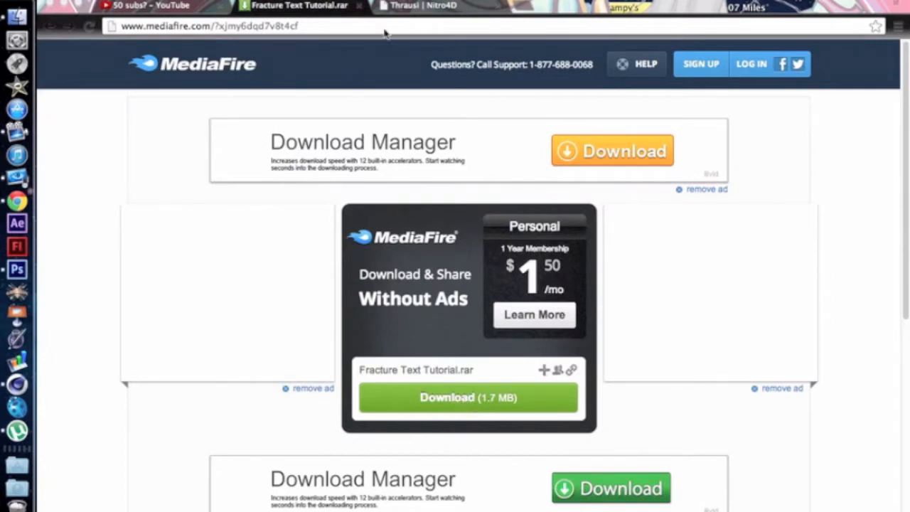
Step: Examine the Nitro4D Thrausi plugin page for supported Cinema 4D versions, installation instructions and downloads, and put the browser away
left_click(415, 6)
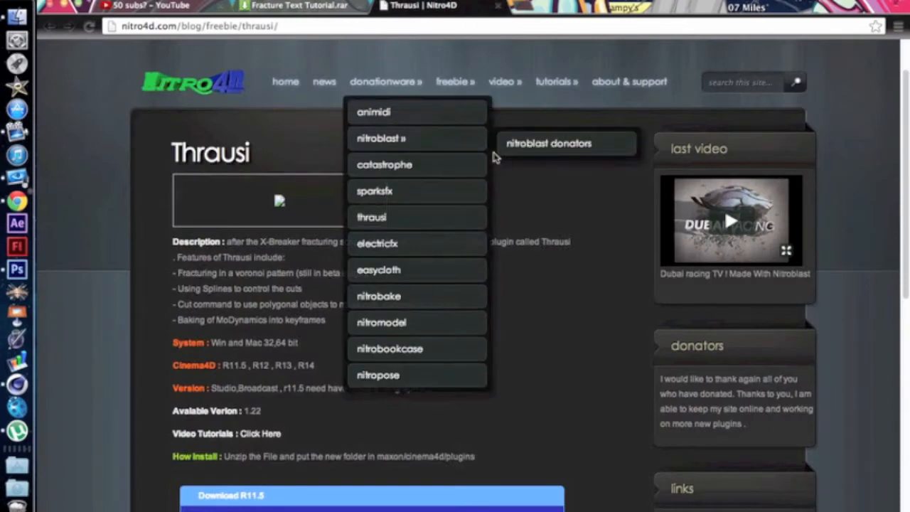
scroll(558, 269, "down", 1)
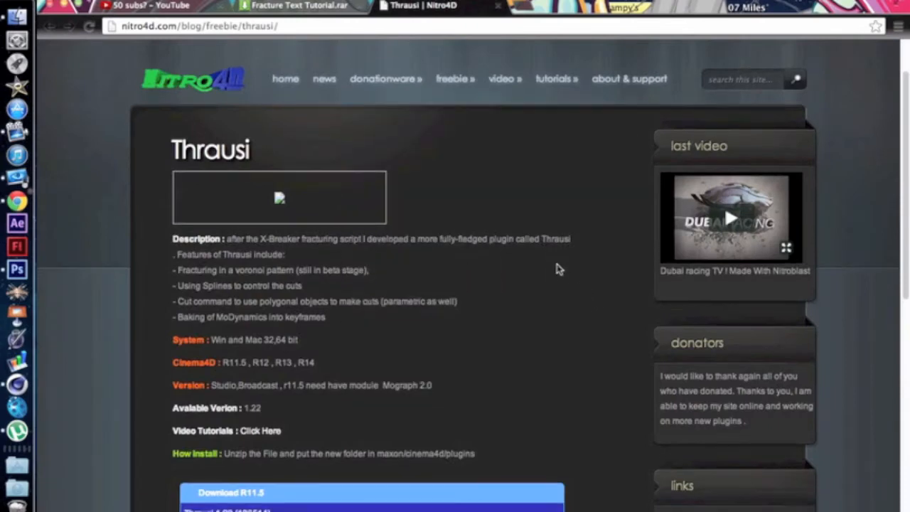
scroll(558, 269, "down", 5)
scroll(346, 183, "up", 4)
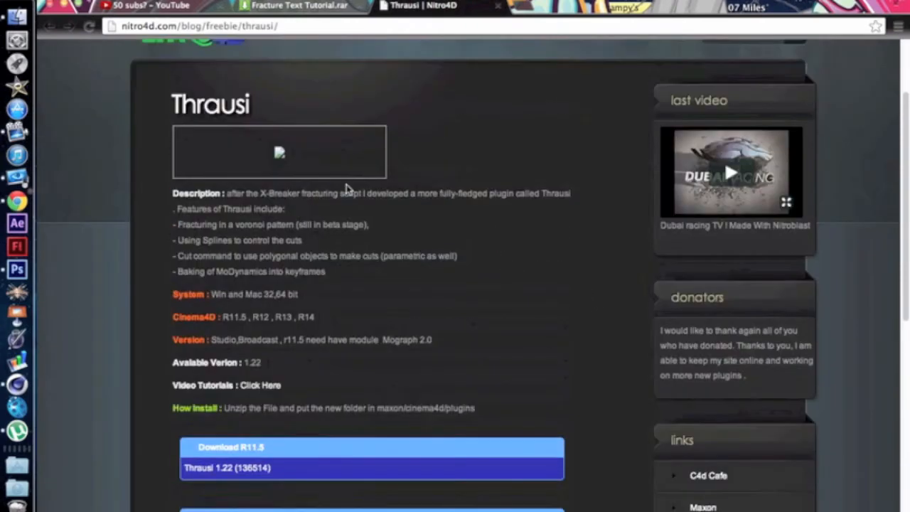
scroll(393, 311, "down", 2)
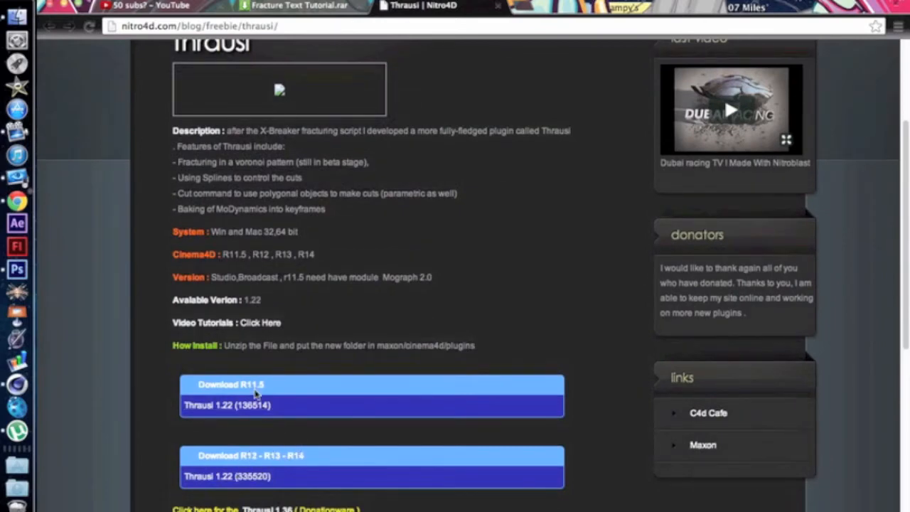
scroll(299, 421, "down", 1)
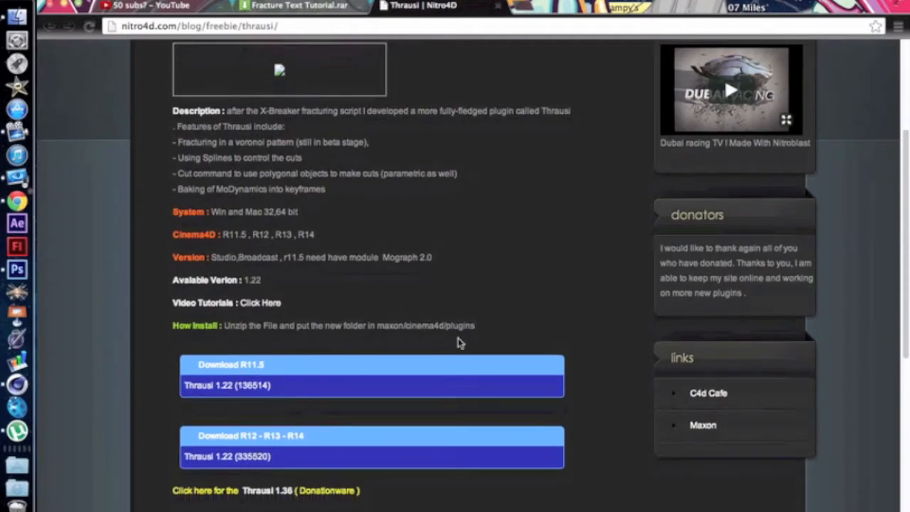
scroll(460, 337, "up", 5)
scroll(474, 342, "down", 4)
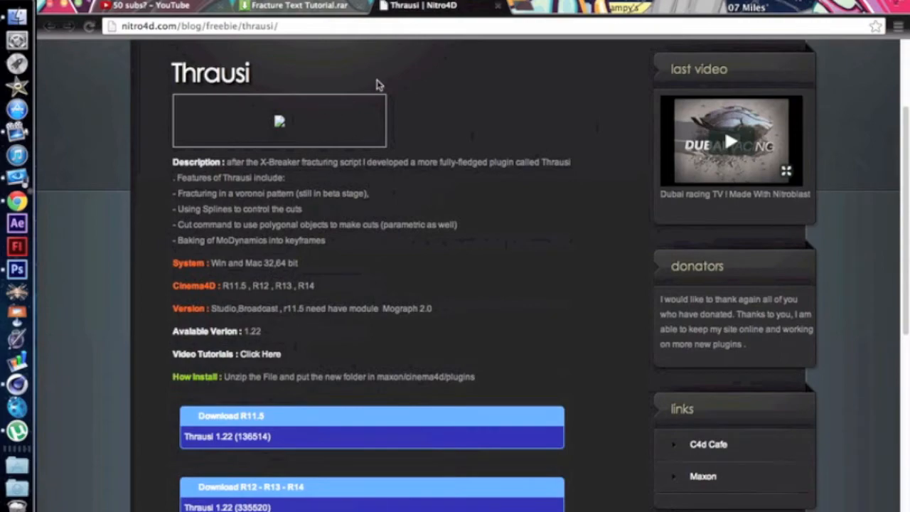
left_click(63, 5)
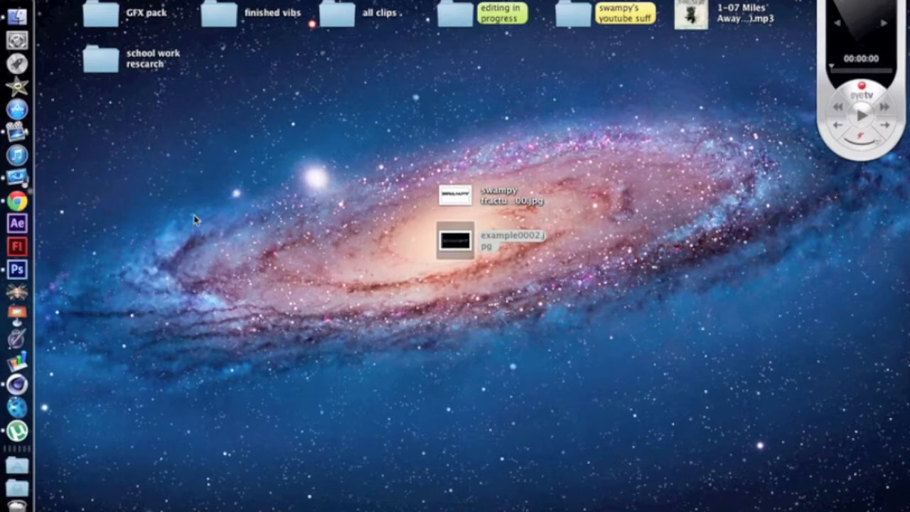
Step: Switch to Cinema 4D and preview a viewport render of the fractured SWAMPY text from an angled view
left_click(20, 381)
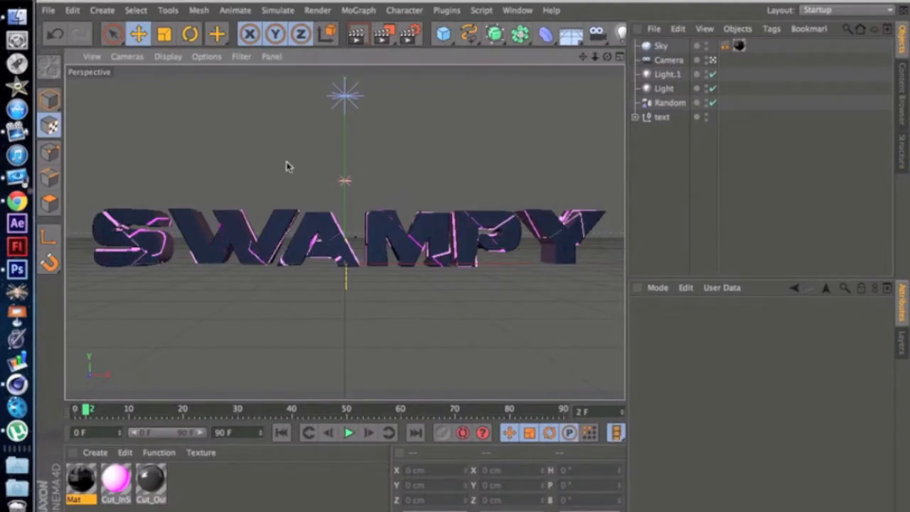
left_click_drag(607, 56, 344, 232)
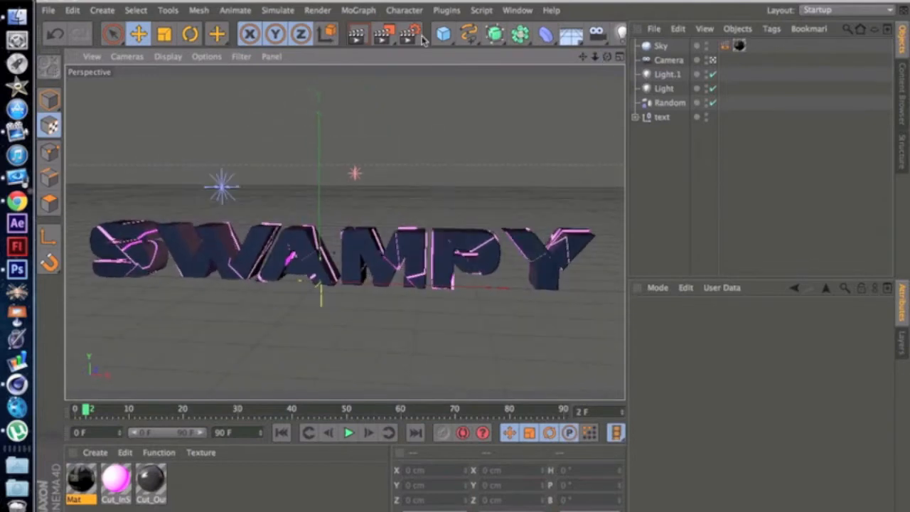
left_click(361, 37)
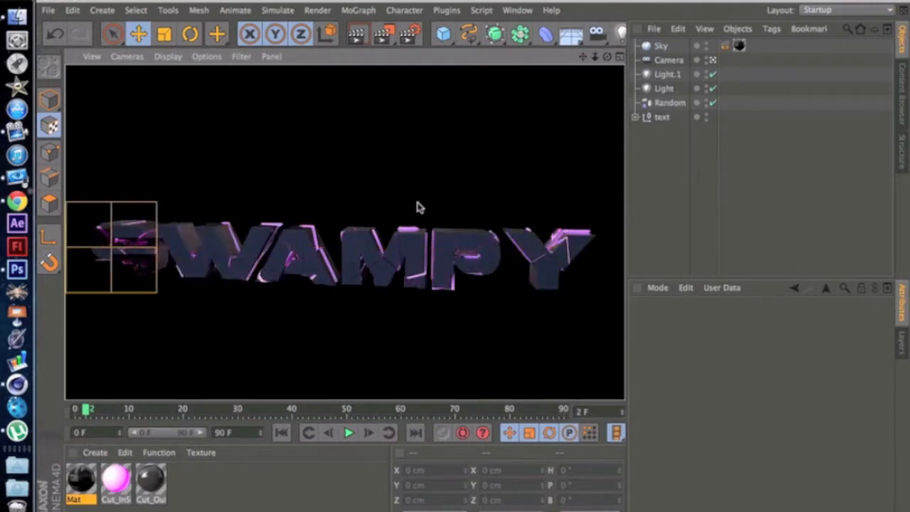
left_click(382, 176)
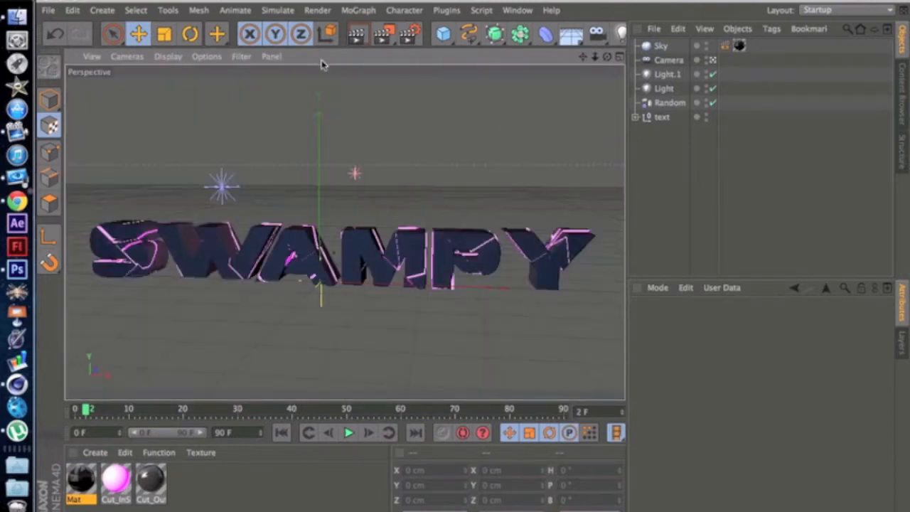
Step: Create a new empty Cinema 4D project
left_click(54, 0)
left_click(206, 1)
left_click(48, 10)
left_click(61, 32)
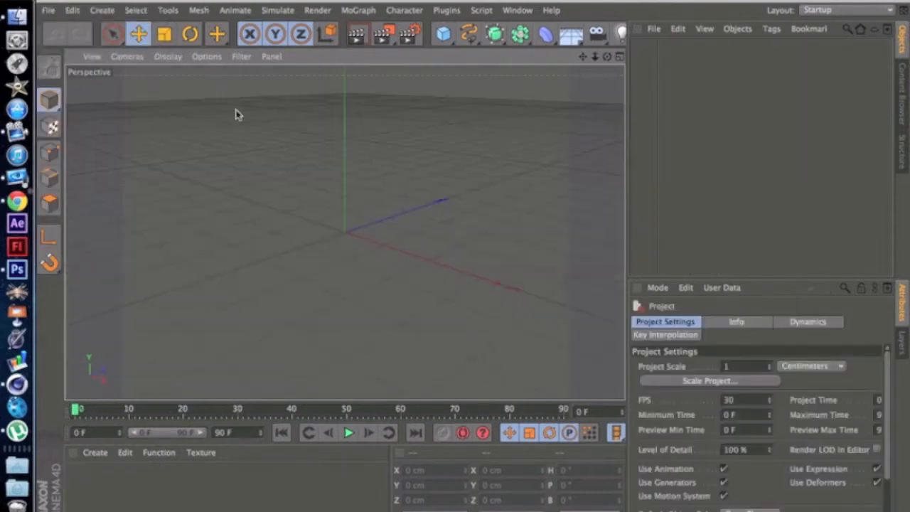
Step: Add a MoText object to the scene and set its alignment to Middle
left_click_drag(605, 56, 608, 55)
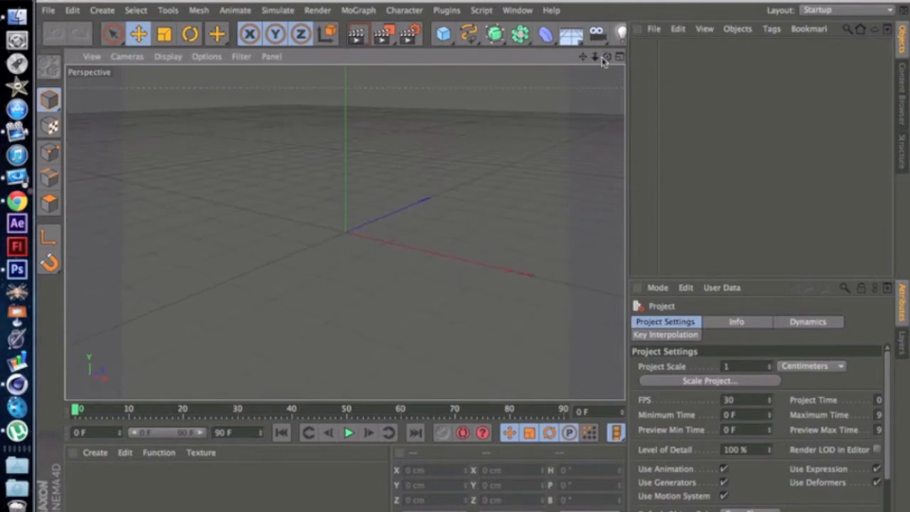
left_click(357, 10)
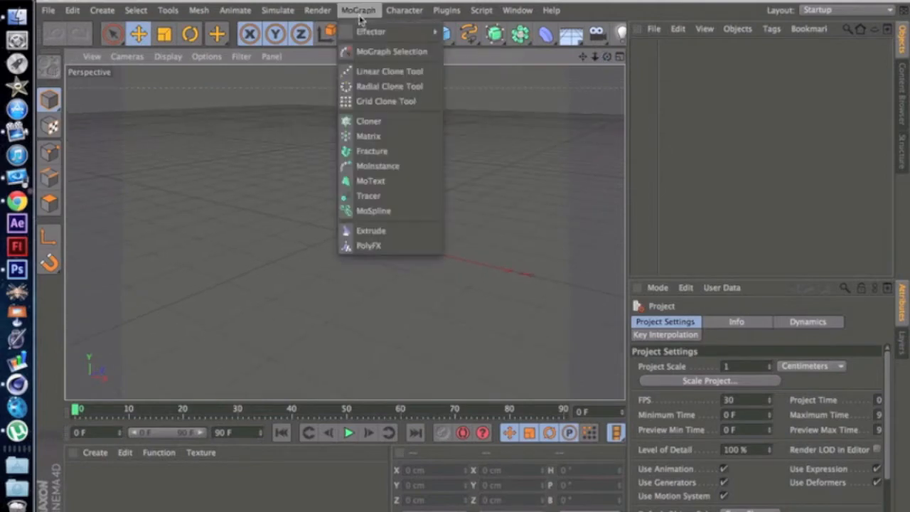
left_click(371, 181)
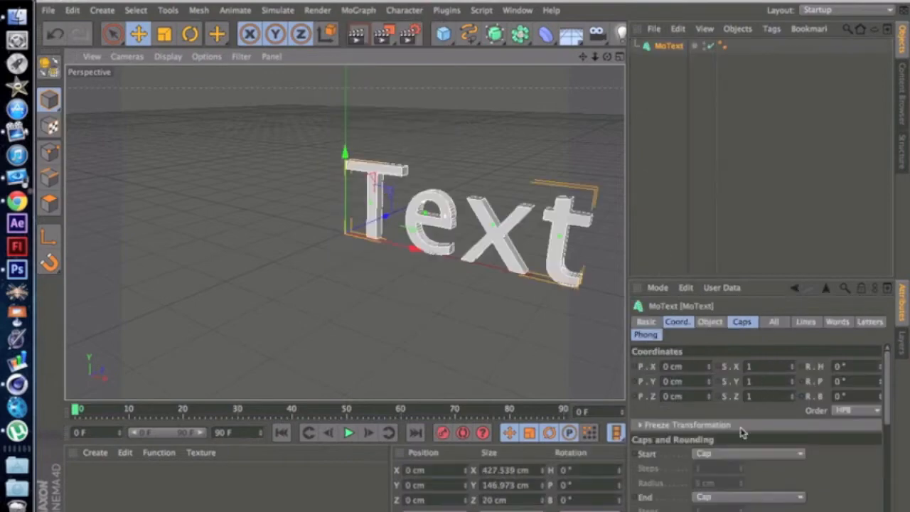
left_click(708, 321)
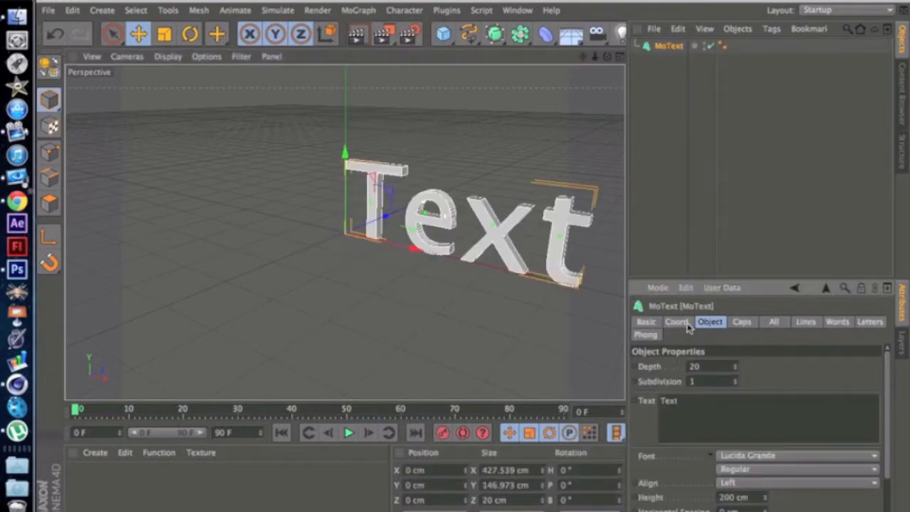
left_click(755, 484)
left_click(755, 497)
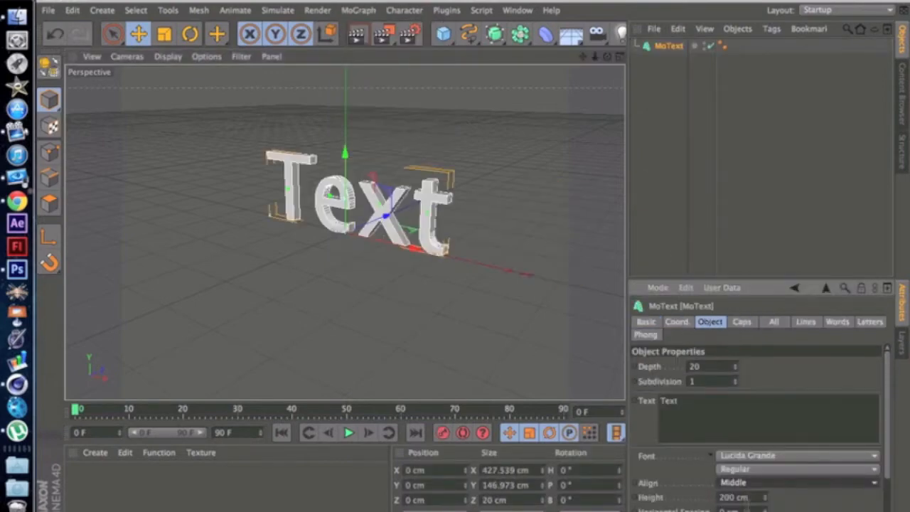
left_click(753, 455)
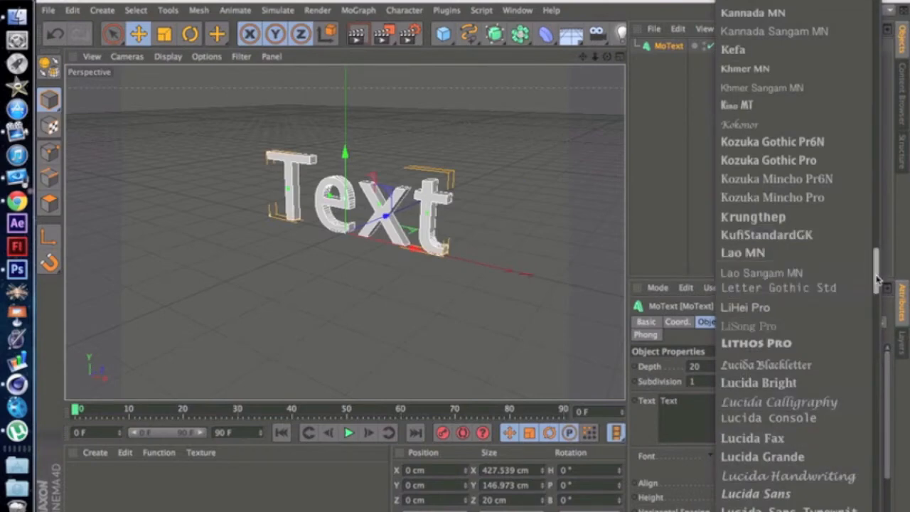
scroll(867, 267, "up", 4)
scroll(867, 266, "up", 15)
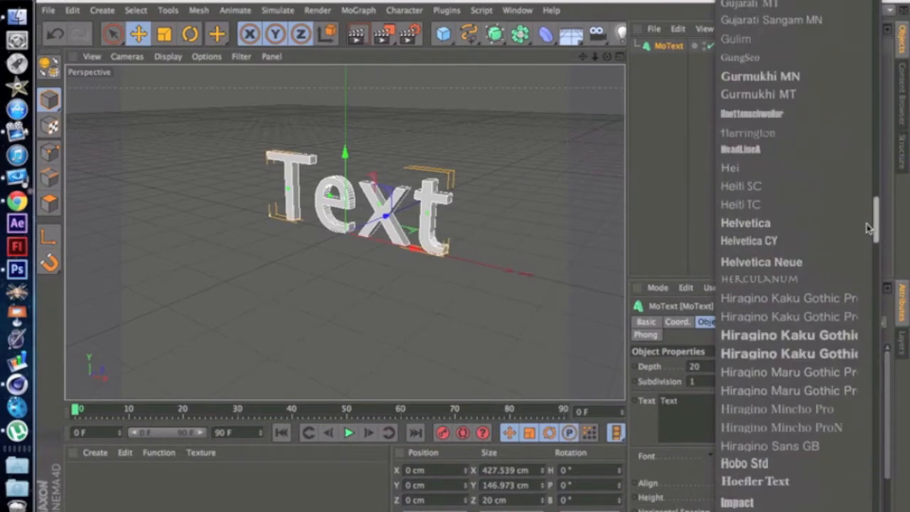
scroll(868, 207, "up", 7)
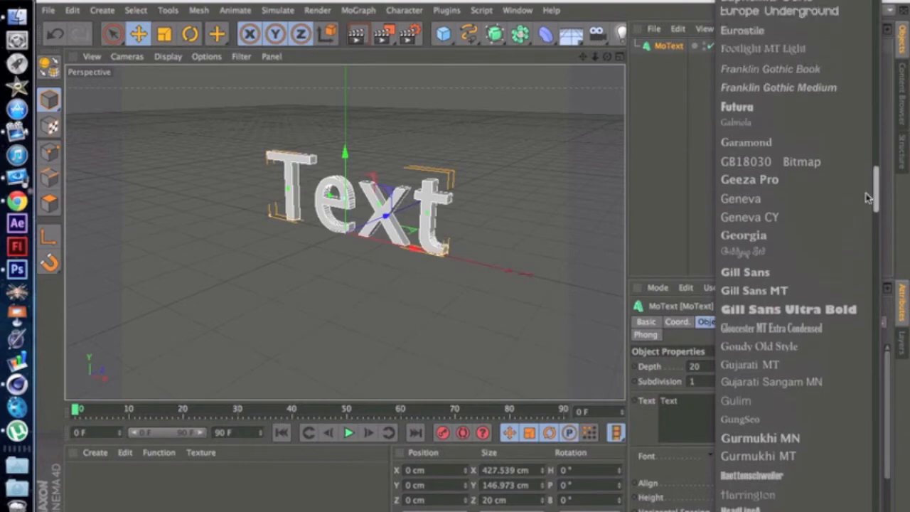
scroll(866, 186, "up", 6)
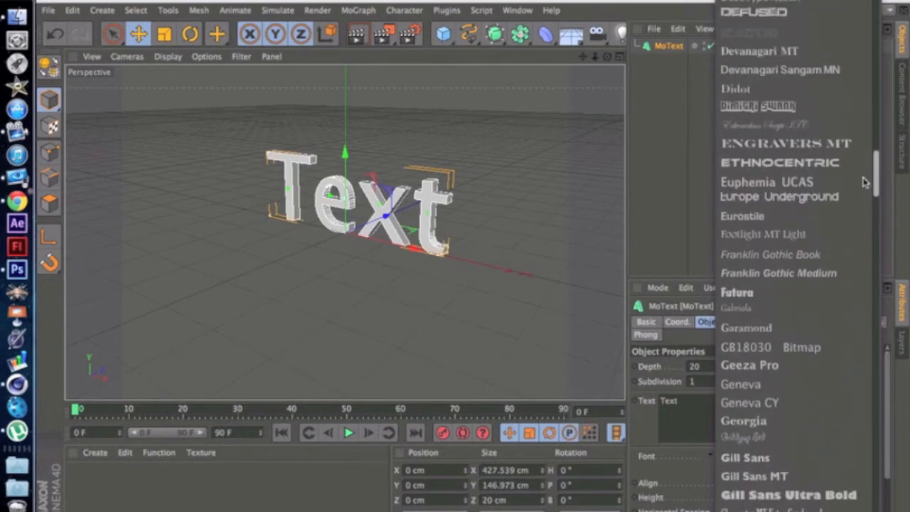
scroll(862, 168, "up", 7)
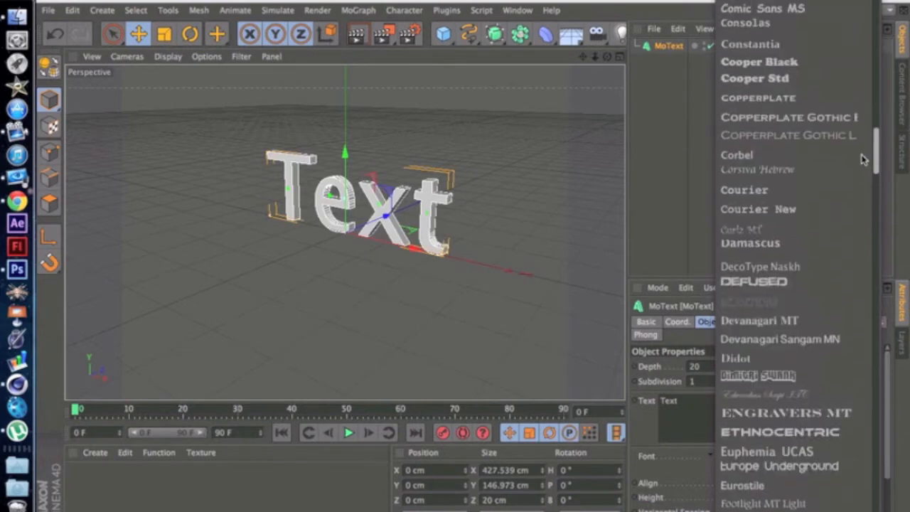
scroll(861, 145, "up", 3)
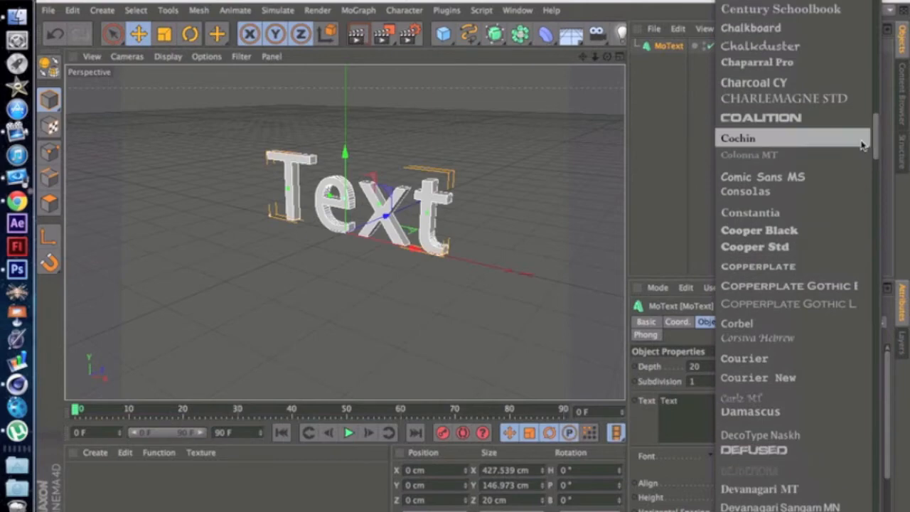
left_click(551, 324)
left_click(396, 219)
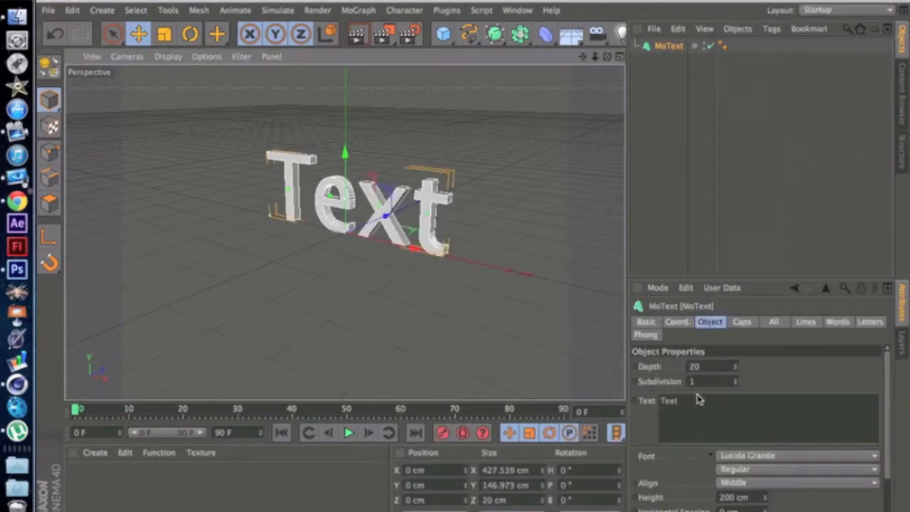
Step: Replace the MoText object's text with "swampy" and set its font to Coalition
double_click(669, 400)
key("BackSpace")
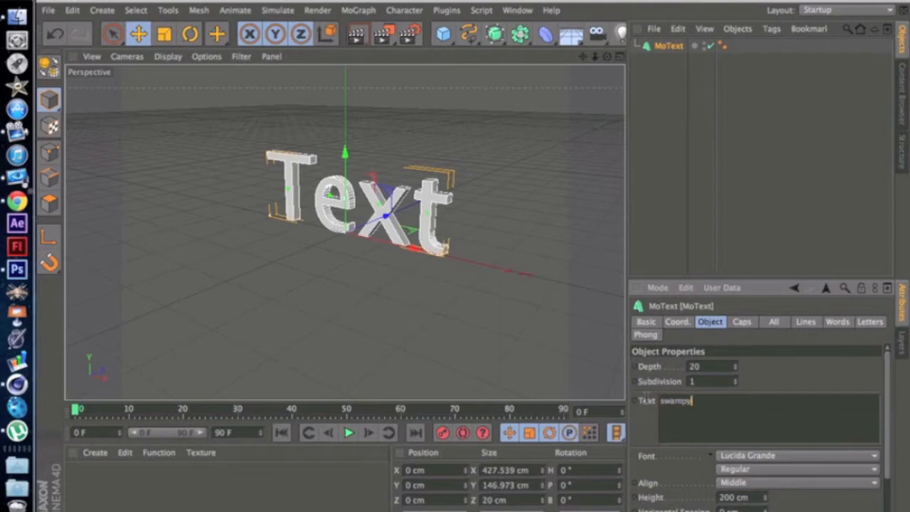
left_click(729, 461)
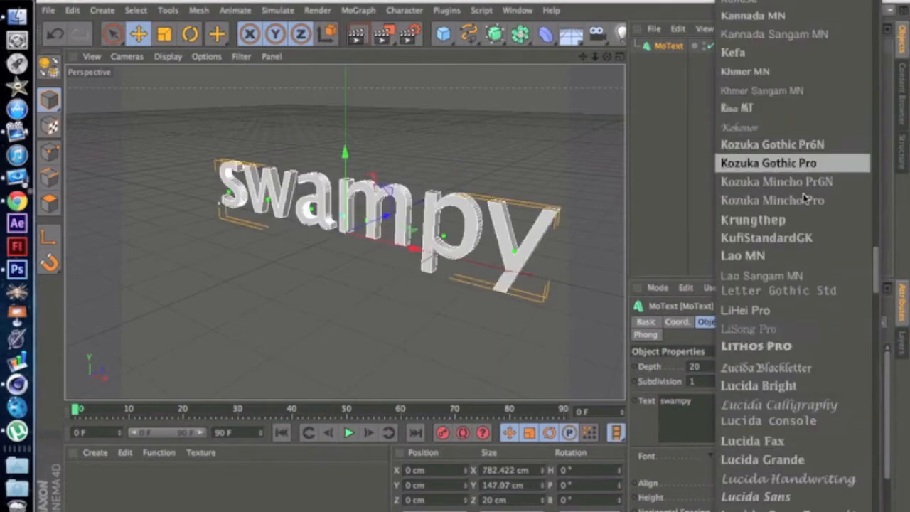
scroll(816, 224, "up", 10)
left_click_drag(881, 233, 874, 190)
scroll(768, 10, "up", 3)
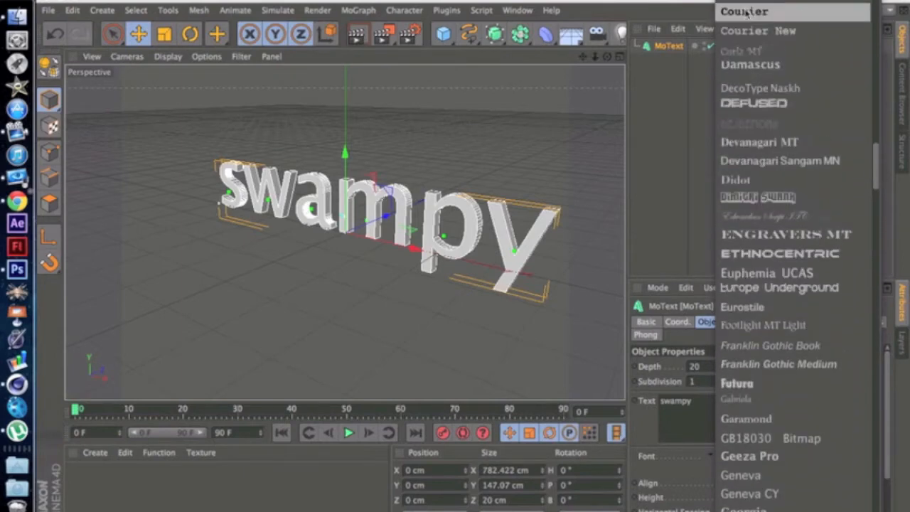
scroll(768, 2, "up", 2)
scroll(768, 2, "up", 10)
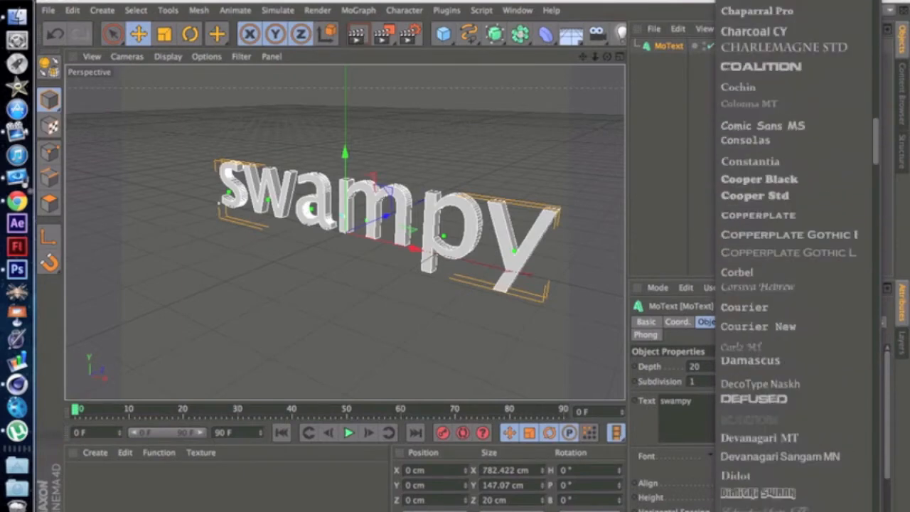
left_click(767, 166)
Step: Set the height of the swampy text to 150 cm
mouse_move(606, 57)
left_mouse_down()
mouse_move(669, 48)
mouse_move(597, 67)
left_mouse_up()
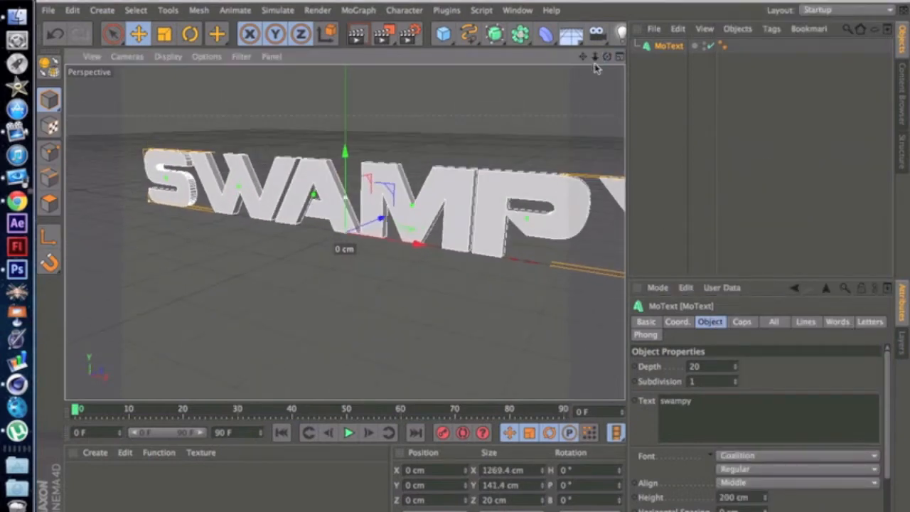
left_click_drag(767, 498, 766, 503)
type("50")
key("Return")
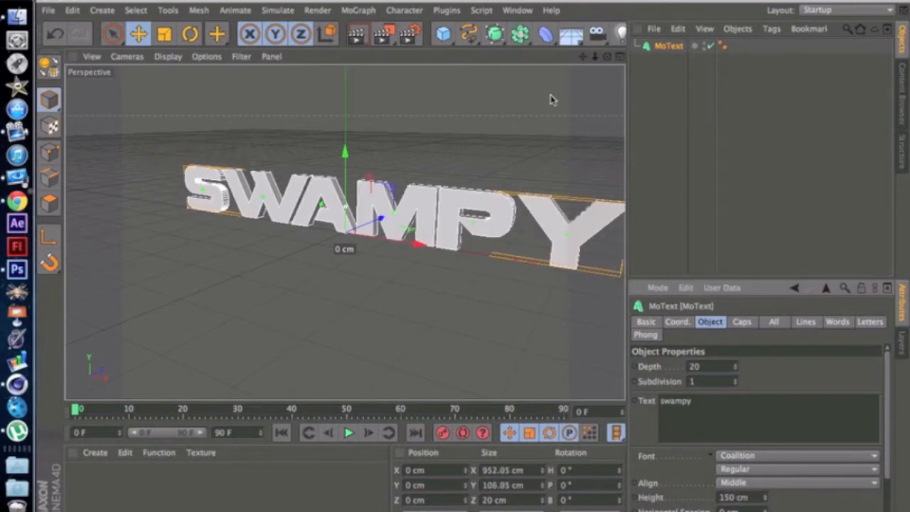
Step: Set the extrusion depth of the swampy text to 80
left_click_drag(606, 58, 574, 61)
scroll(493, 140, "down", 2)
scroll(492, 141, "up", 1)
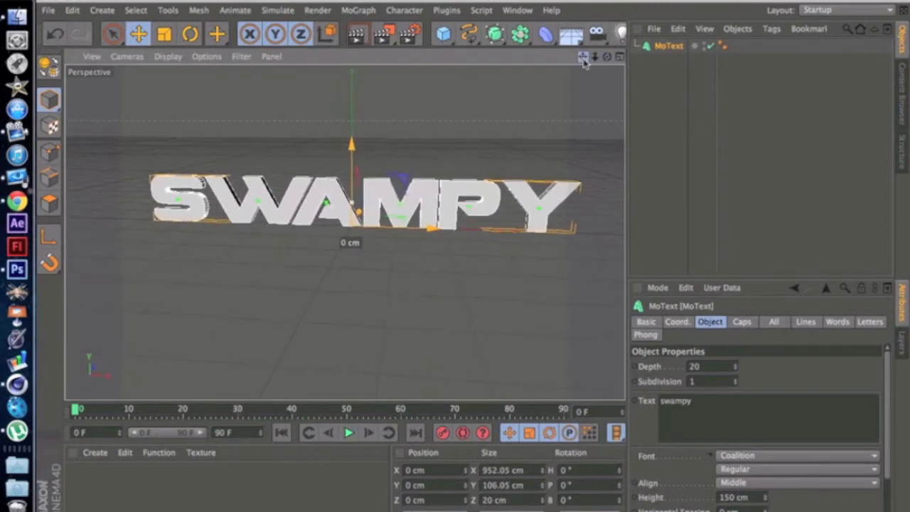
left_click(695, 366)
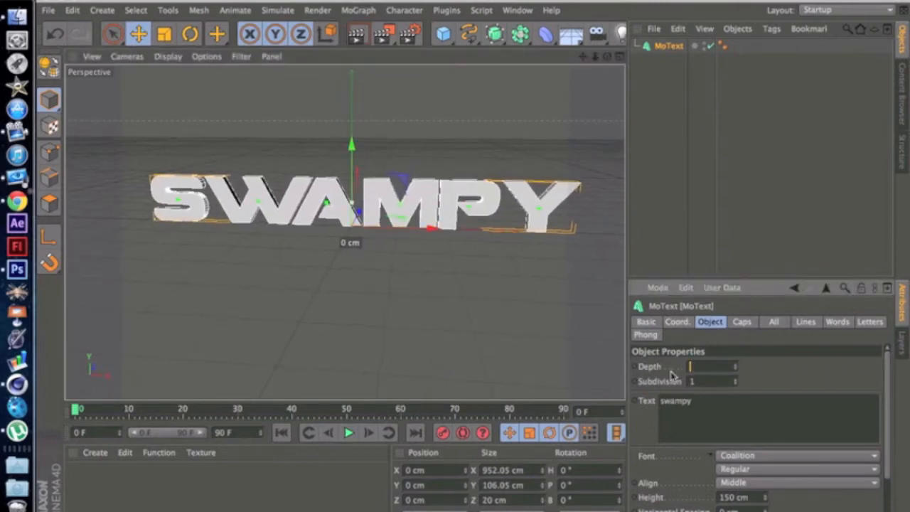
key("Return")
Step: Increase the text's horizontal spacing to 10 cm
left_click_drag(605, 57, 606, 56)
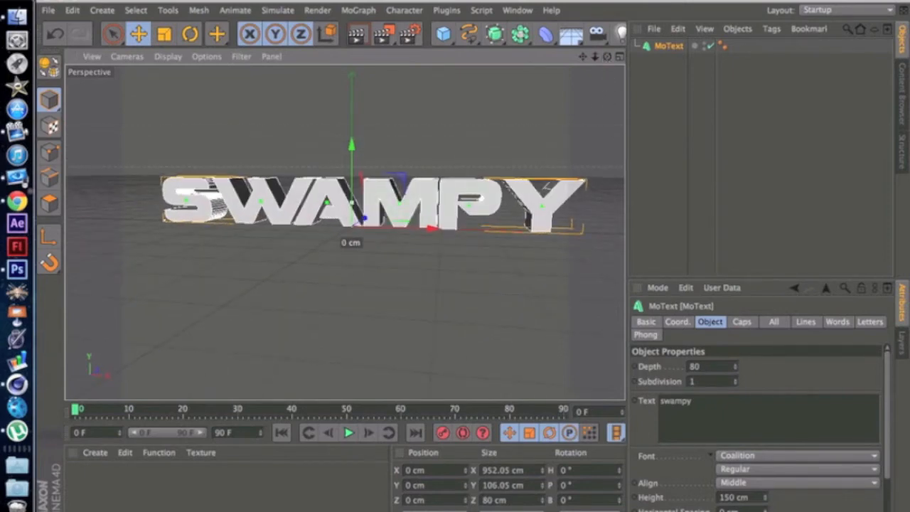
left_click(765, 510)
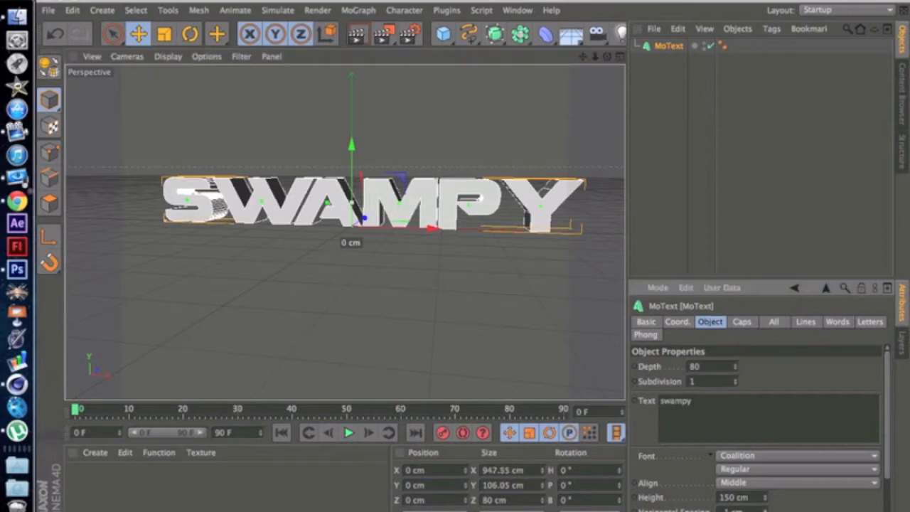
left_click(765, 510)
left_click(765, 511)
left_click(765, 509)
left_click(764, 510)
left_click(765, 510)
left_click(765, 509)
left_click(765, 509)
left_click(765, 509)
left_click(765, 510)
left_click(765, 509)
left_click(765, 509)
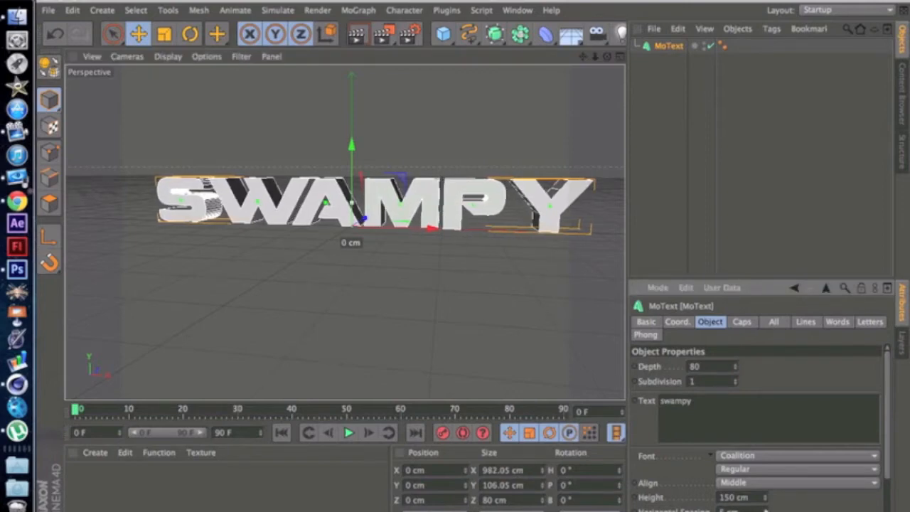
left_click(765, 509)
left_click(765, 509)
left_click(765, 510)
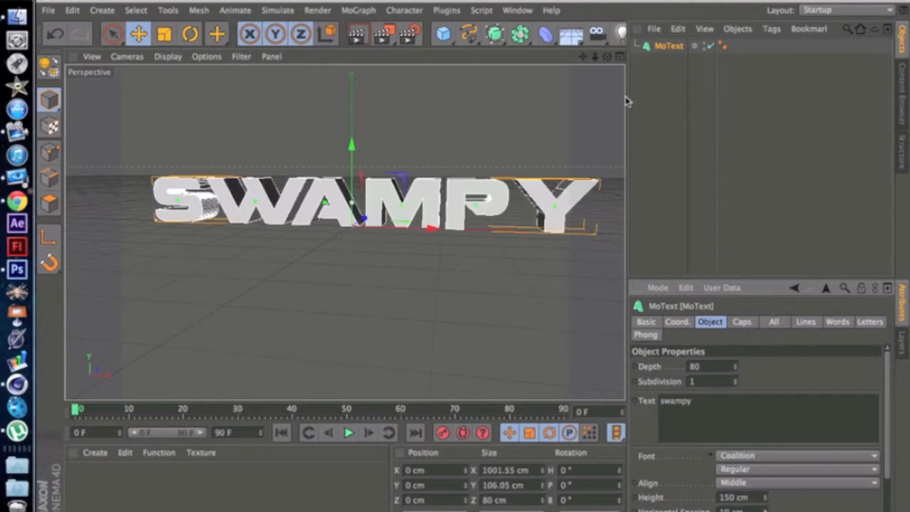
Step: Change both the start and end caps of the MoText object to Fillet Cap
left_click_drag(608, 57, 469, 171)
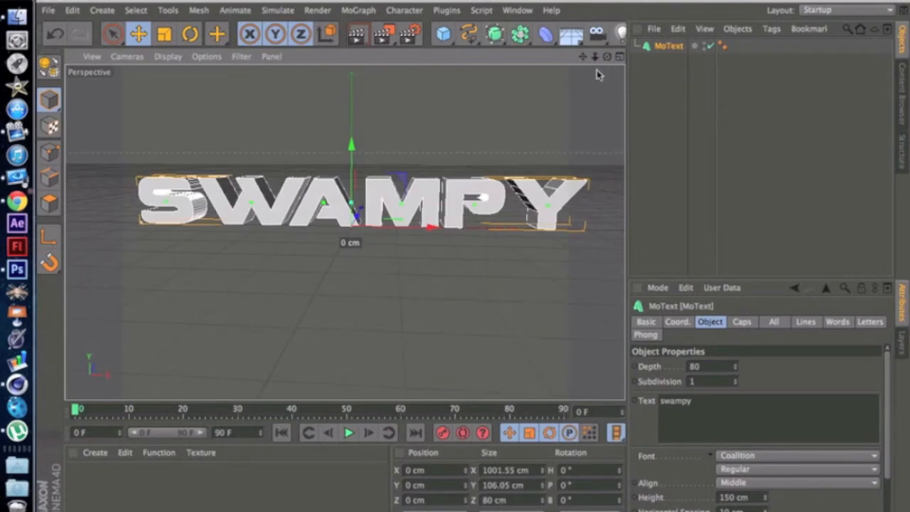
mouse_move(607, 56)
left_mouse_down()
mouse_move(661, 61)
mouse_move(590, 60)
left_mouse_up()
left_click(332, 159)
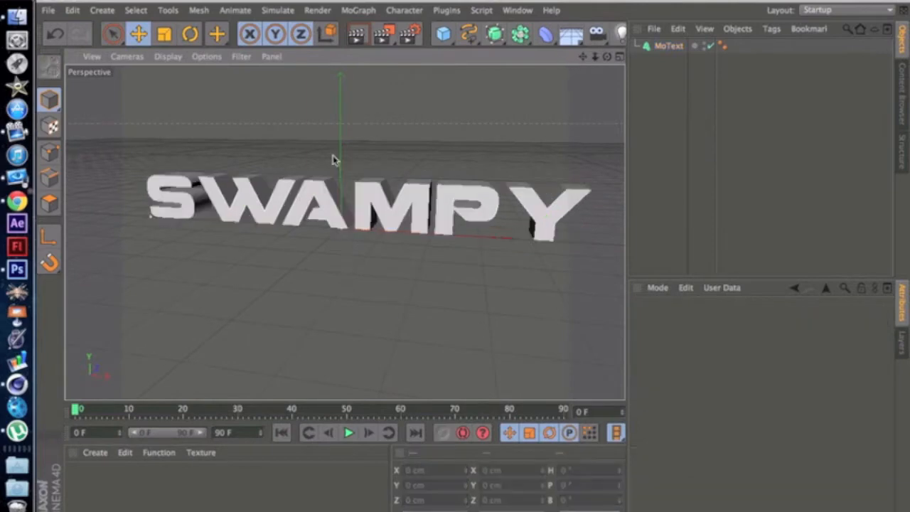
left_click(365, 203)
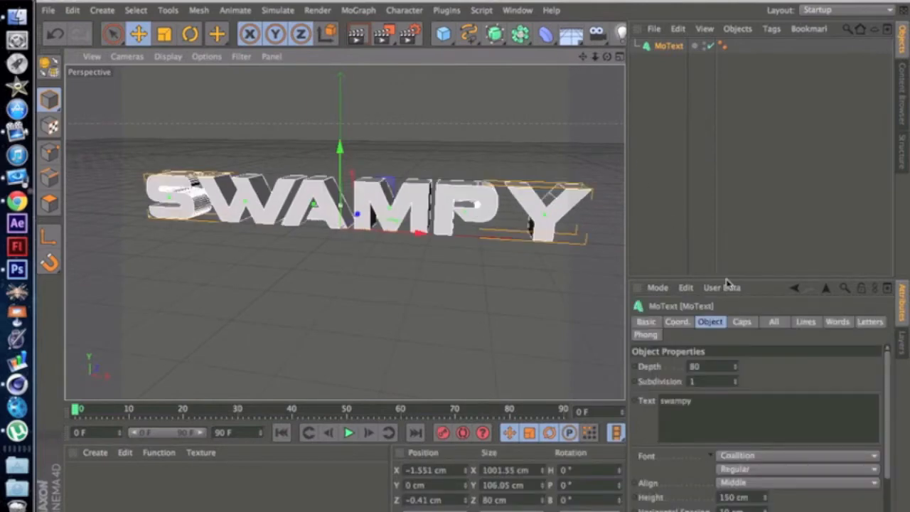
left_click(741, 322)
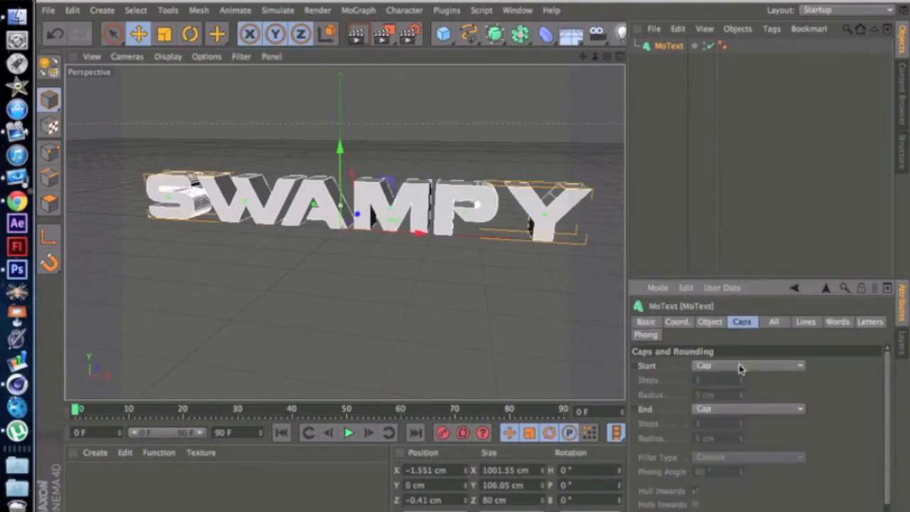
left_click(743, 366)
left_click(733, 424)
left_click(735, 409)
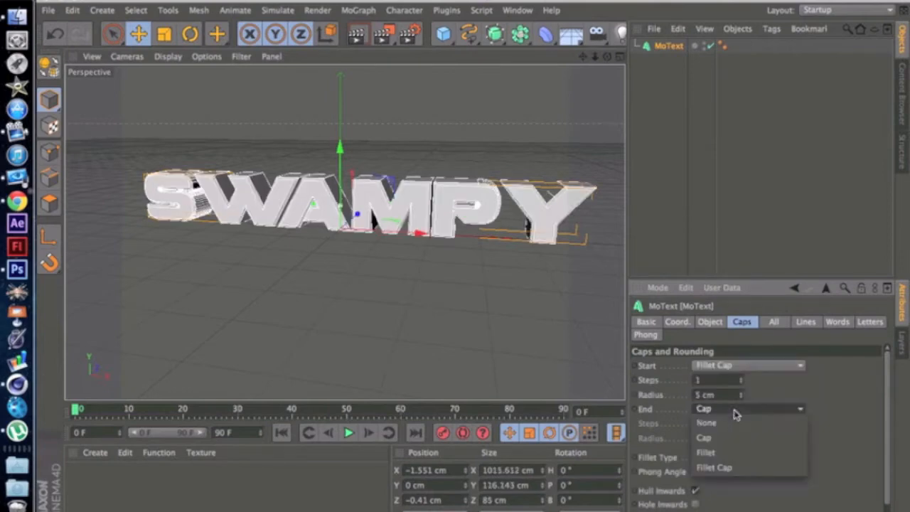
left_click(715, 466)
Step: Set the fillet radius of both the start and end caps to 2 cm
left_click(740, 441)
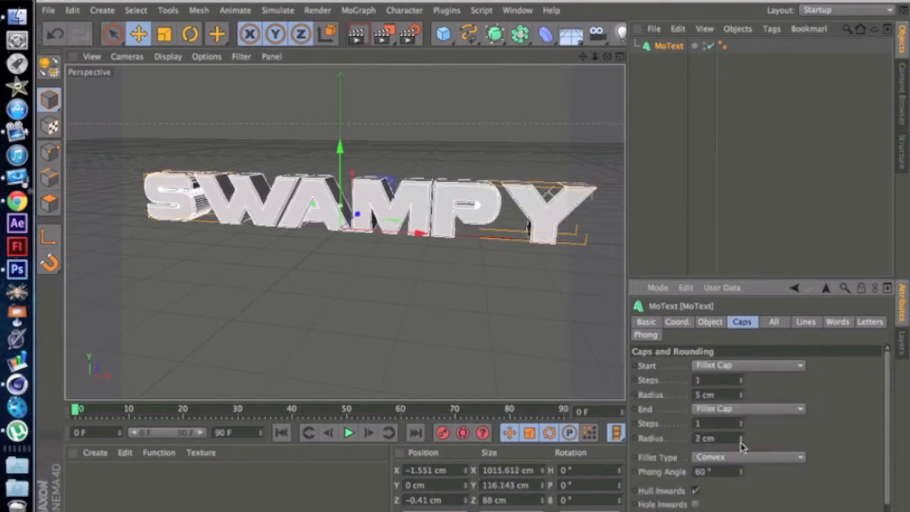
left_click(741, 397)
left_click(741, 397)
left_click(741, 397)
Step: Preview a viewport render of the filleted text from an angled view and review the MoText object and cap settings
left_click_drag(545, 157, 343, 231, "alt")
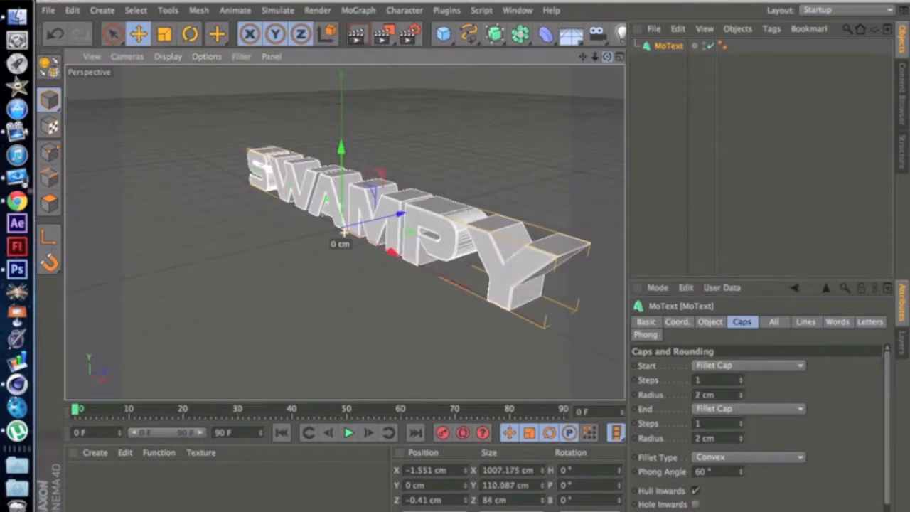
left_click(357, 35)
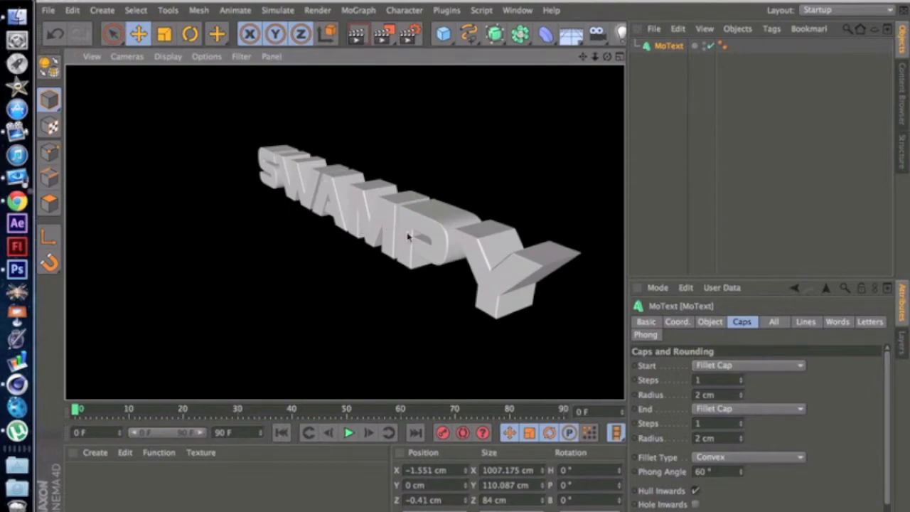
left_click_drag(607, 57, 629, 54)
left_click(376, 291)
left_click(375, 210)
left_click(688, 321)
left_click(709, 322)
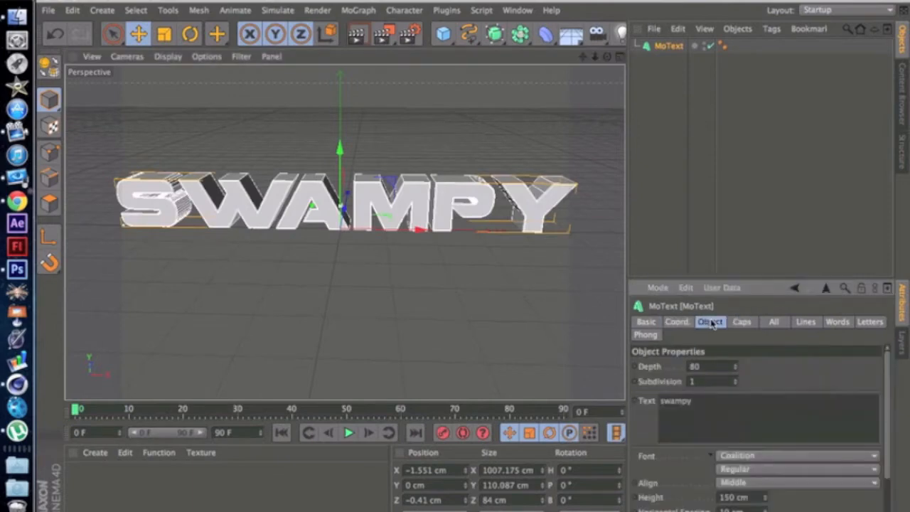
left_click(742, 324)
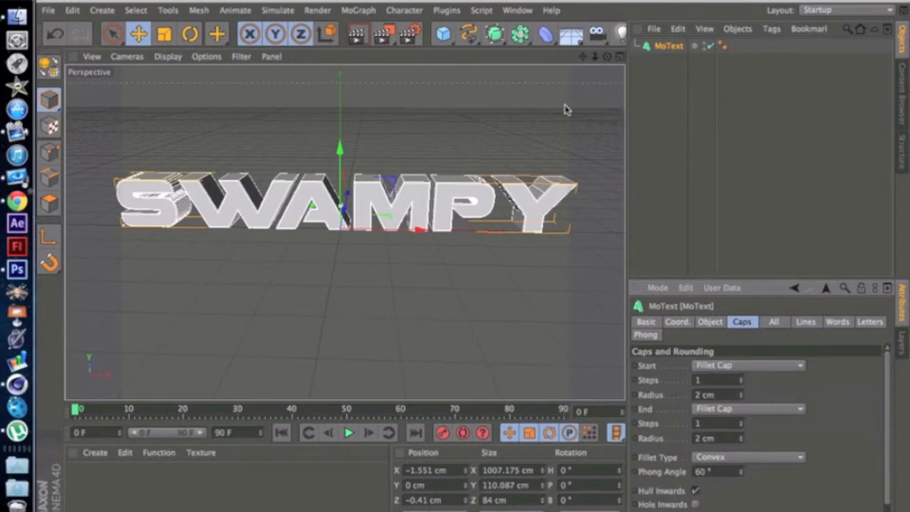
Step: Convert the MoText object to editable geometry and expand its hierarchy down to the individual letter objects
left_click(666, 48)
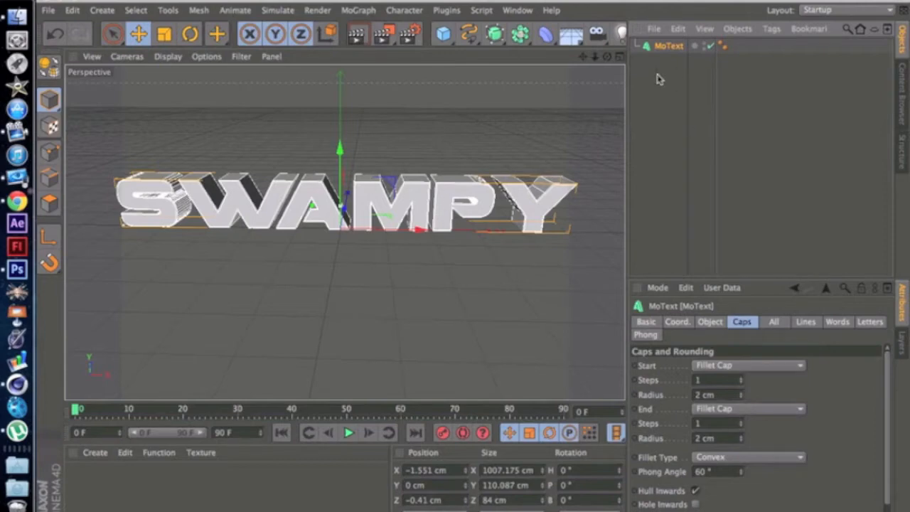
left_click(50, 67)
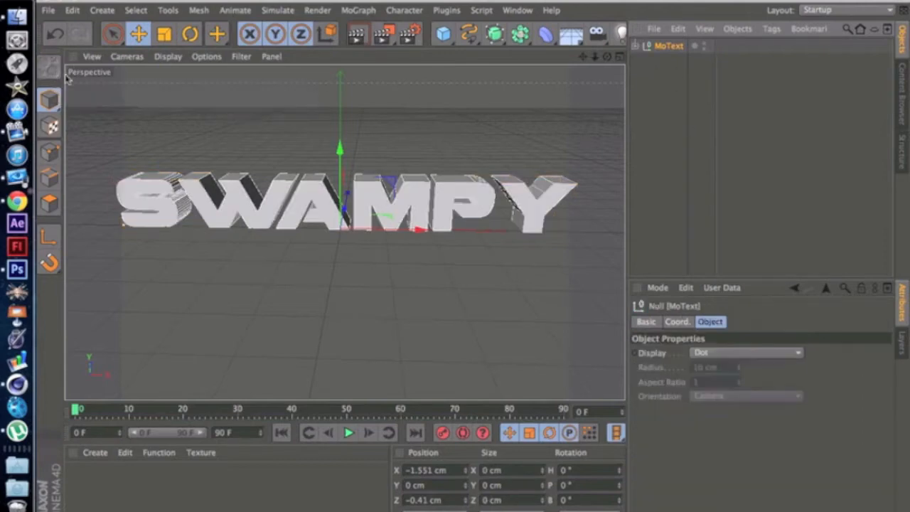
left_click(635, 46)
left_click(643, 60)
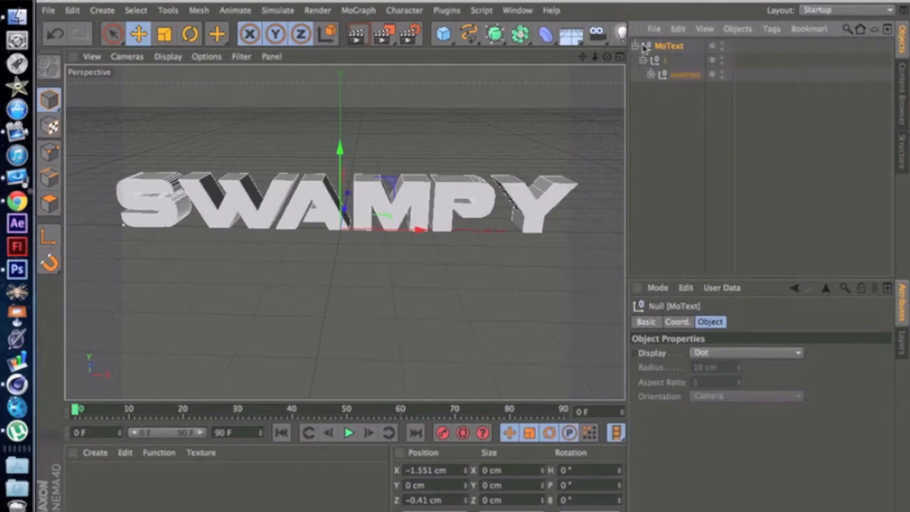
left_click(651, 75)
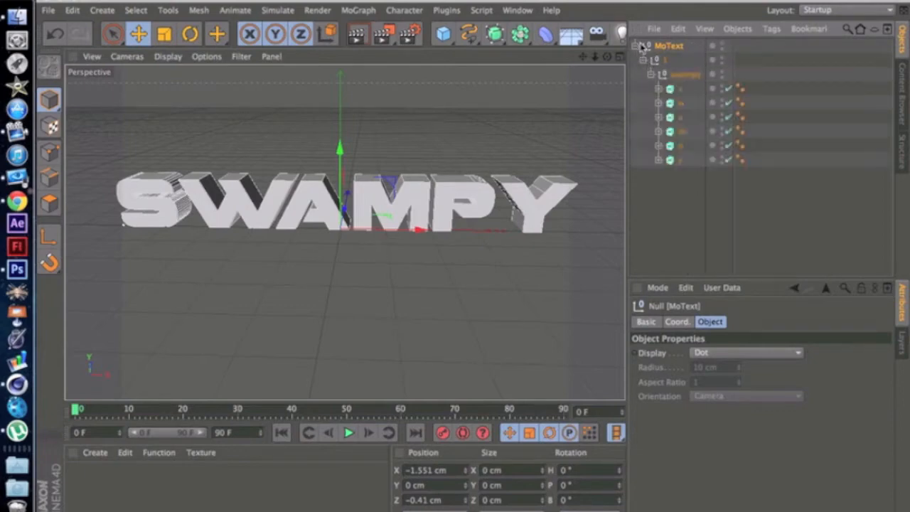
Step: Inspect the extrude object of each letter, s, w, a, m, p and y, by selecting them one by one
left_click(677, 88)
left_click(674, 103)
left_click(672, 117)
left_click(670, 131)
left_click(669, 146)
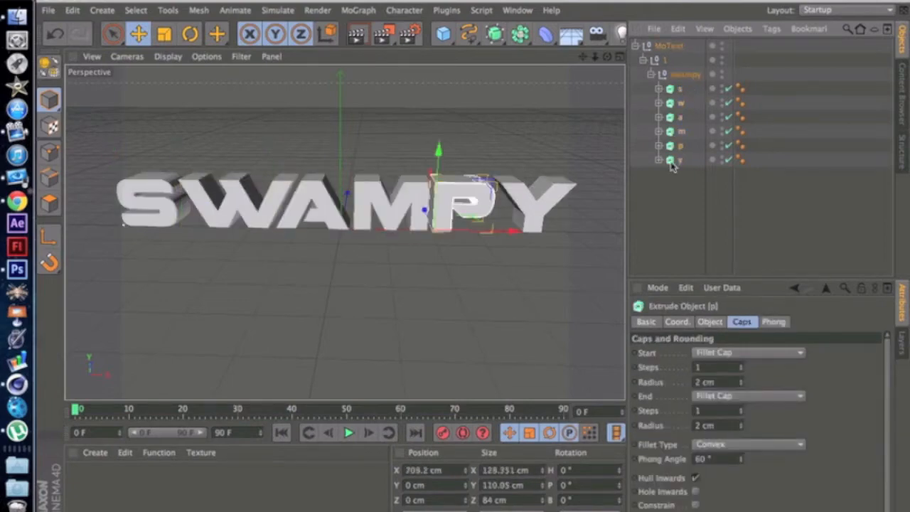
left_click(669, 160)
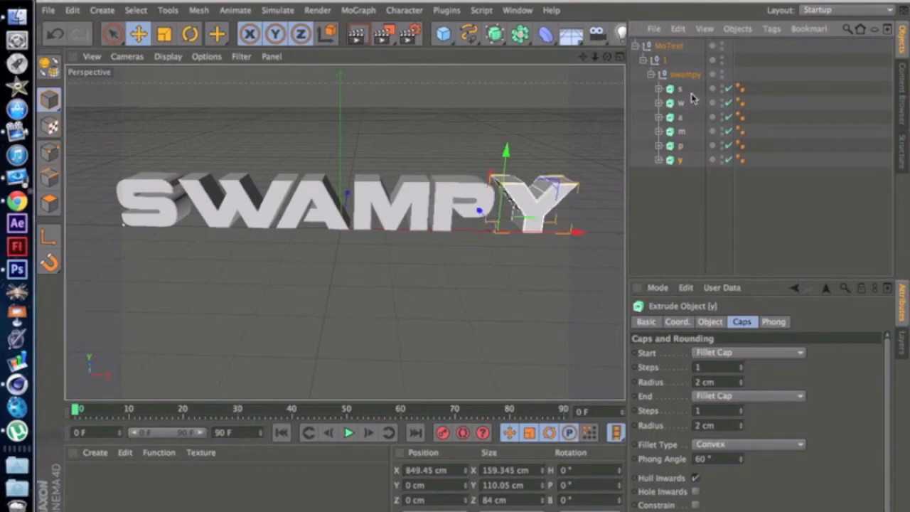
Step: Try moving the letter s up and away from the rest of the word, and undo the move
left_click(679, 90)
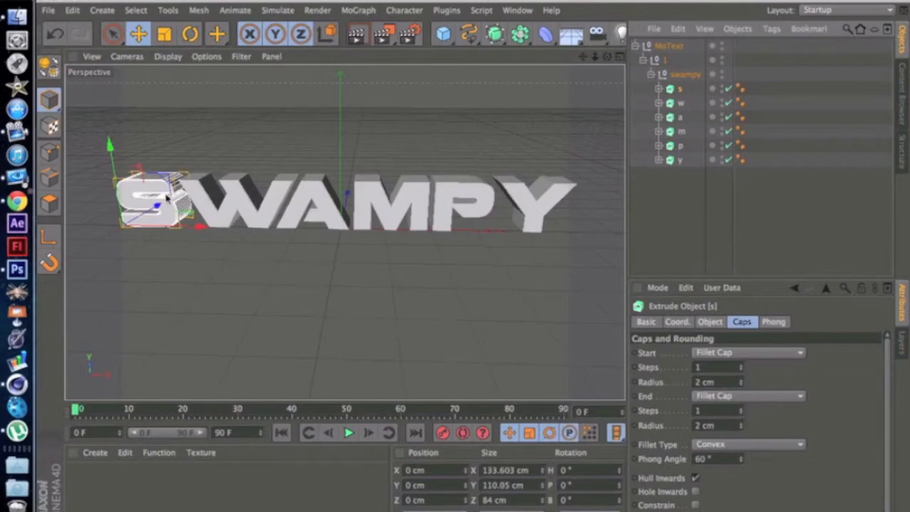
left_click_drag(133, 196, 123, 173)
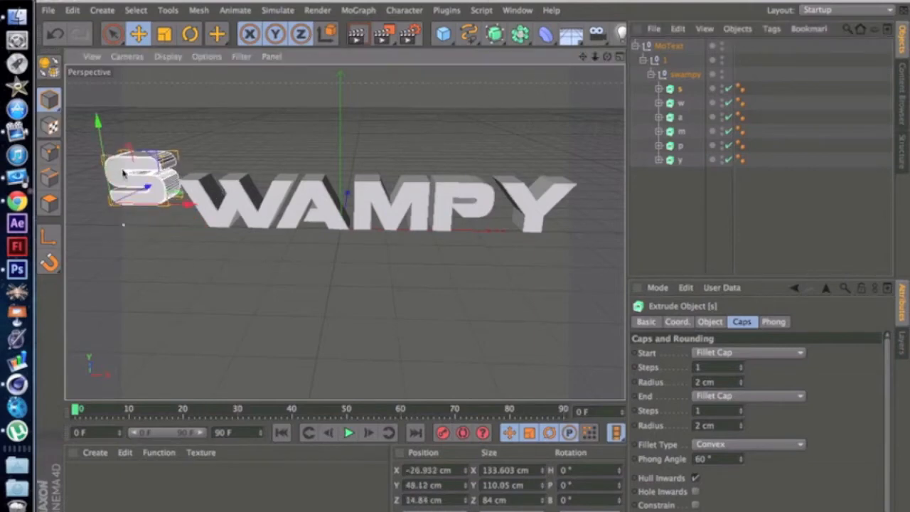
key("ctrl+z")
left_click(633, 203)
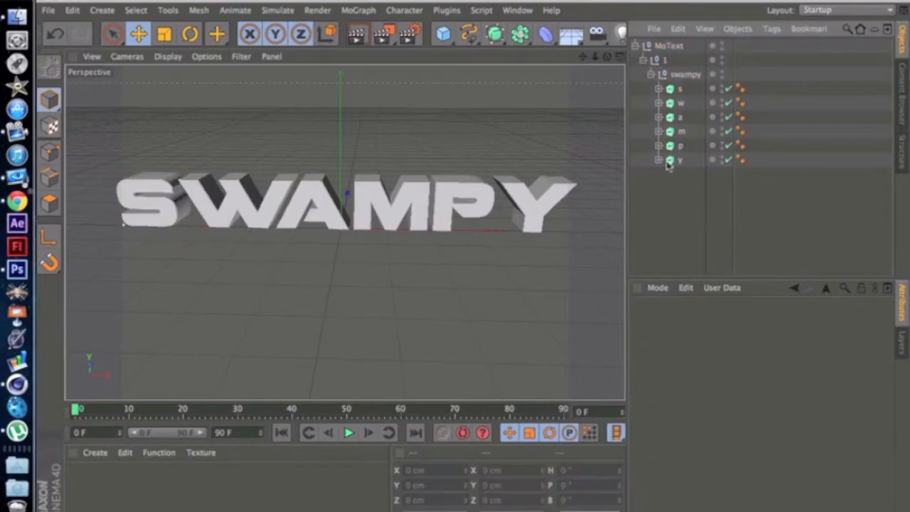
Step: Move all six letter objects out of the MoText hierarchy to the top level and delete the leftover MoText group
left_click_drag(670, 202, 673, 88)
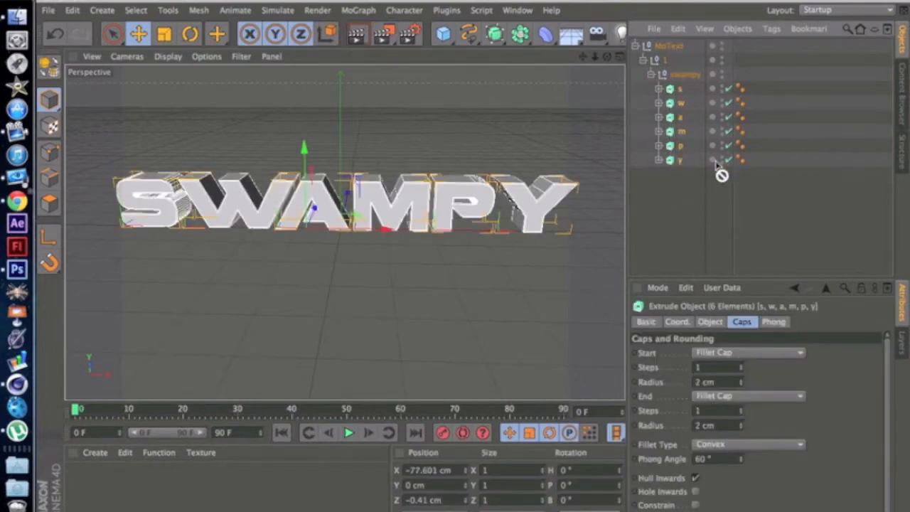
left_click_drag(665, 188, 665, 187)
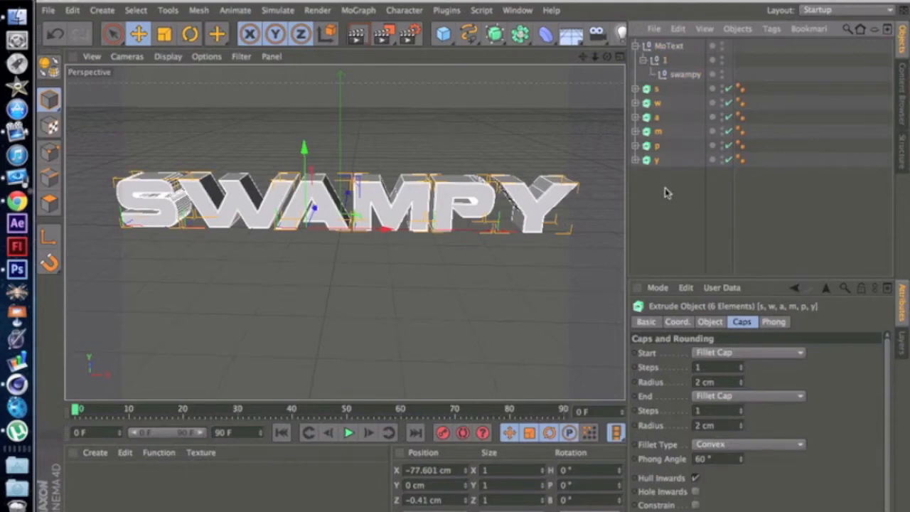
left_click(655, 45)
key("Delete")
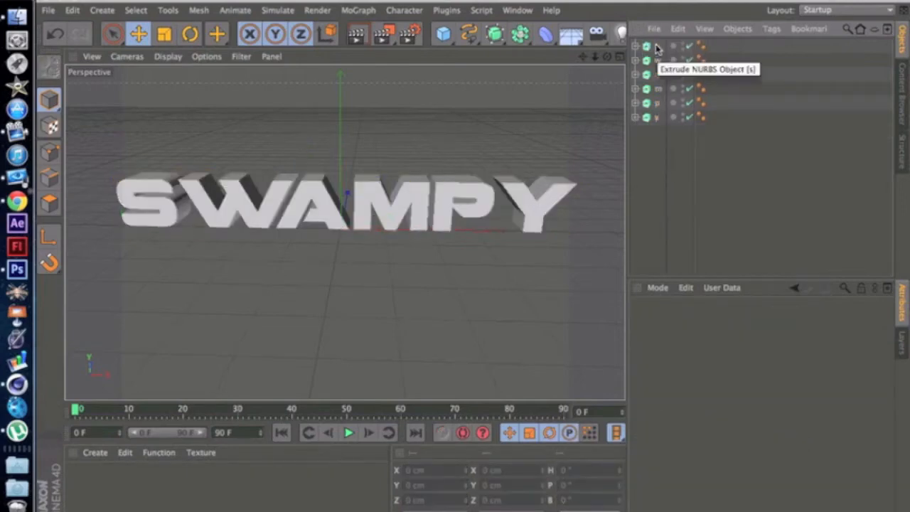
Step: Convert the six letter extrudes to editable polygon objects and unfold their full hierarchies of roundings and caps
left_click_drag(644, 38, 666, 47)
key("c")
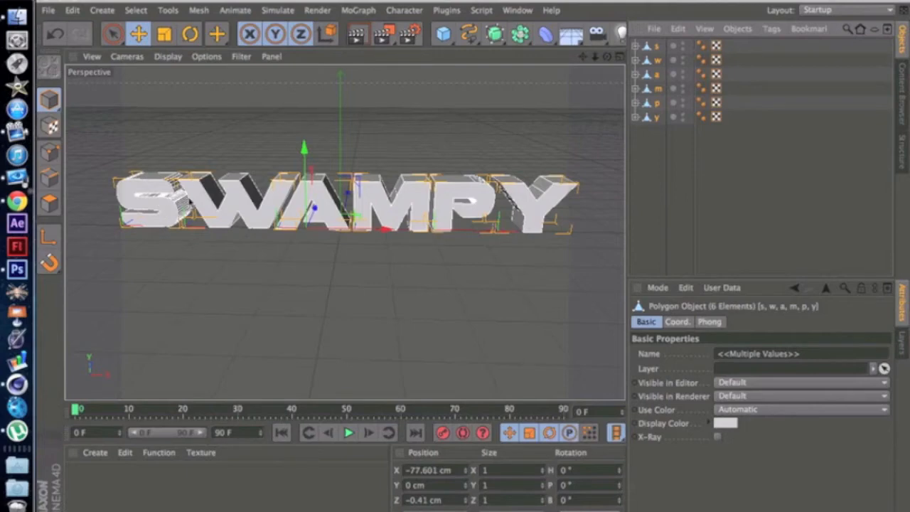
left_click(657, 161)
left_click_drag(651, 135, 668, 40)
right_click(650, 51)
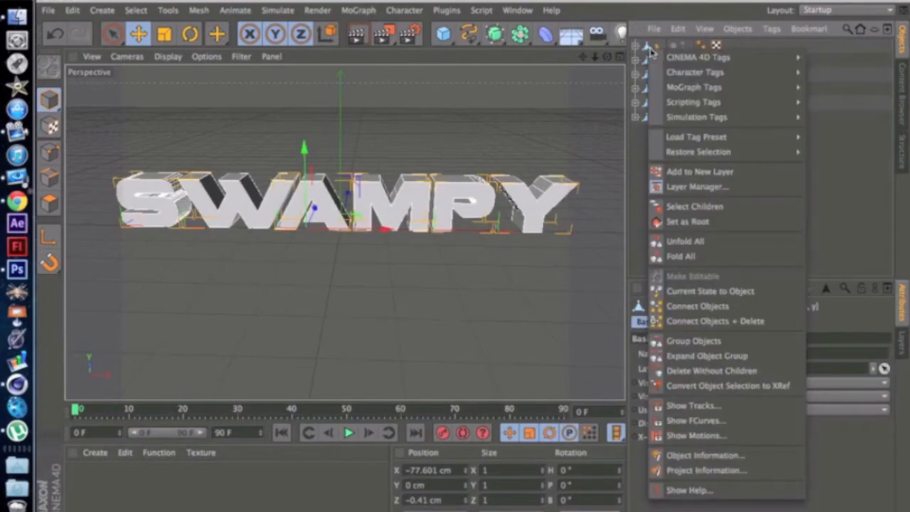
left_click(738, 242)
left_click_drag(887, 117, 880, 236)
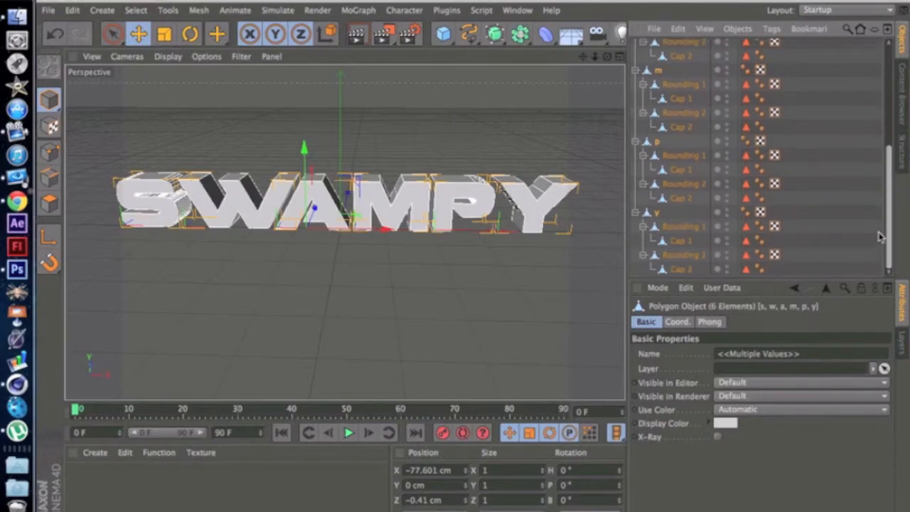
left_click_drag(889, 189, 868, 62)
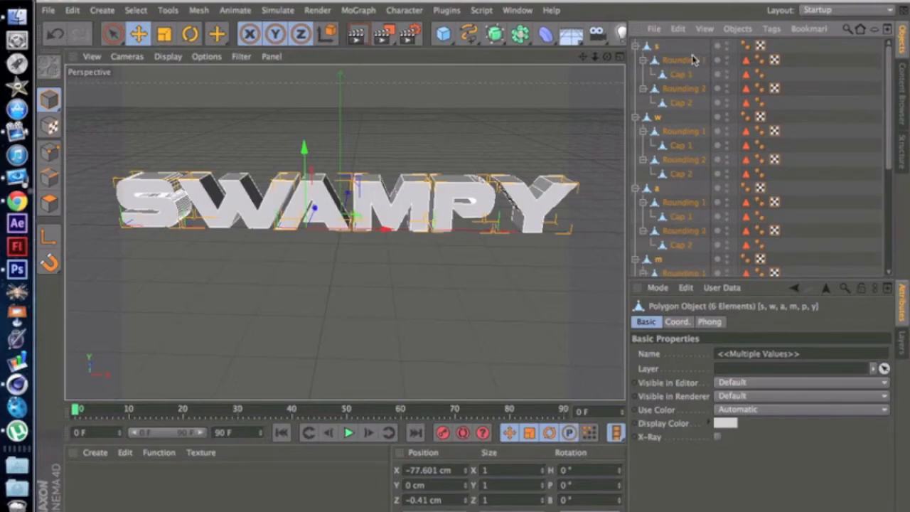
Step: Select all letters with their rounding and cap children and merge them into one object using Connect Objects + Delete
right_click(670, 49)
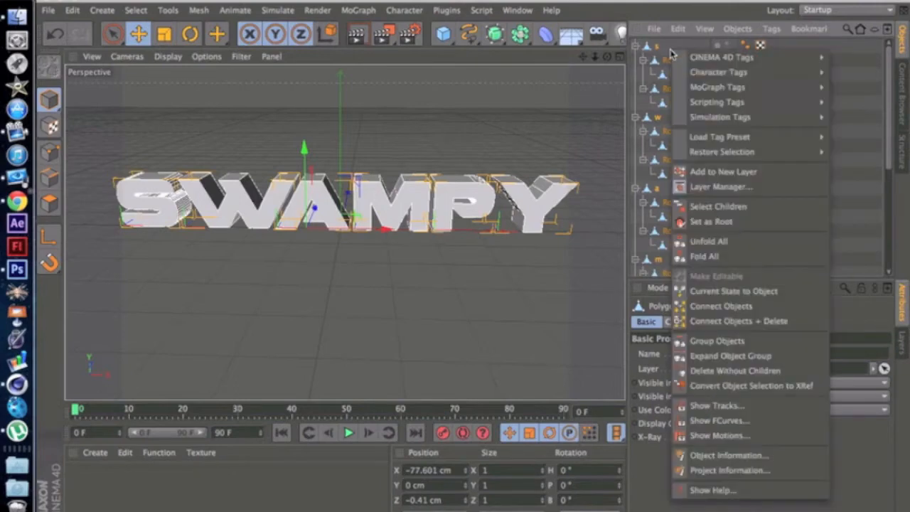
left_click(662, 44)
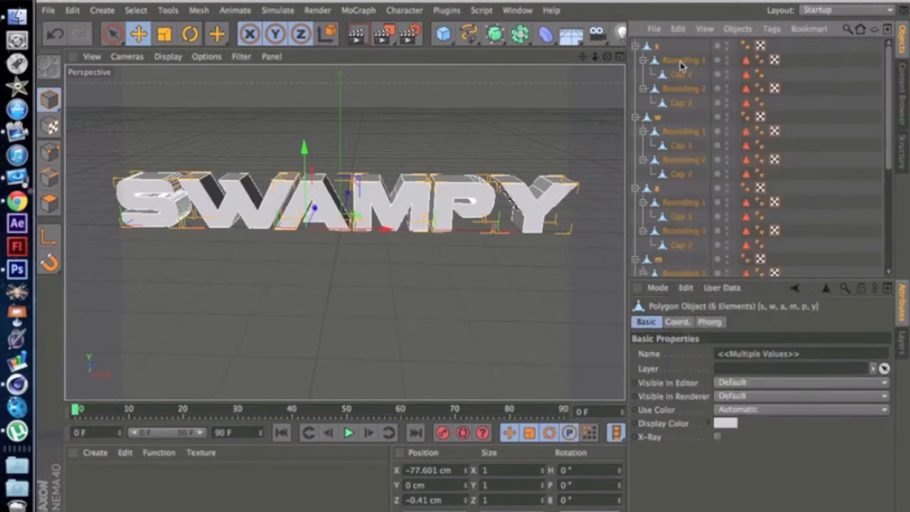
right_click(679, 63)
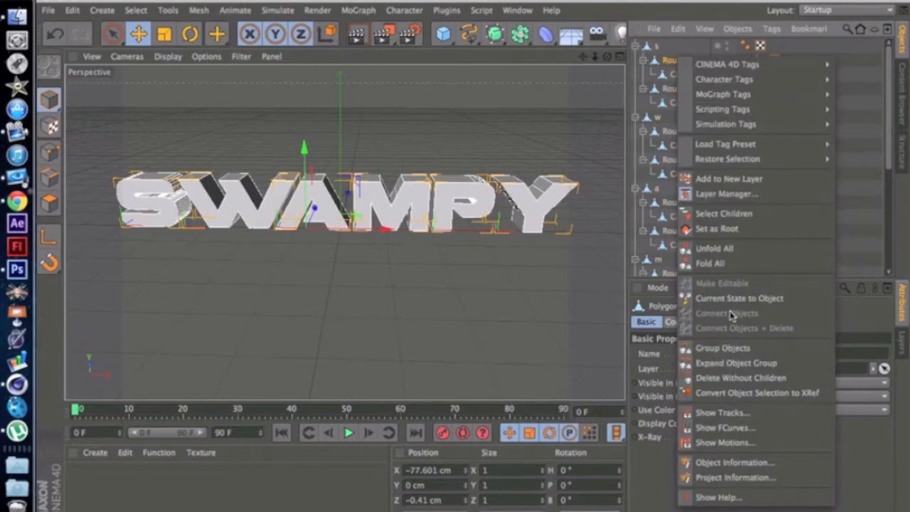
left_click(668, 42)
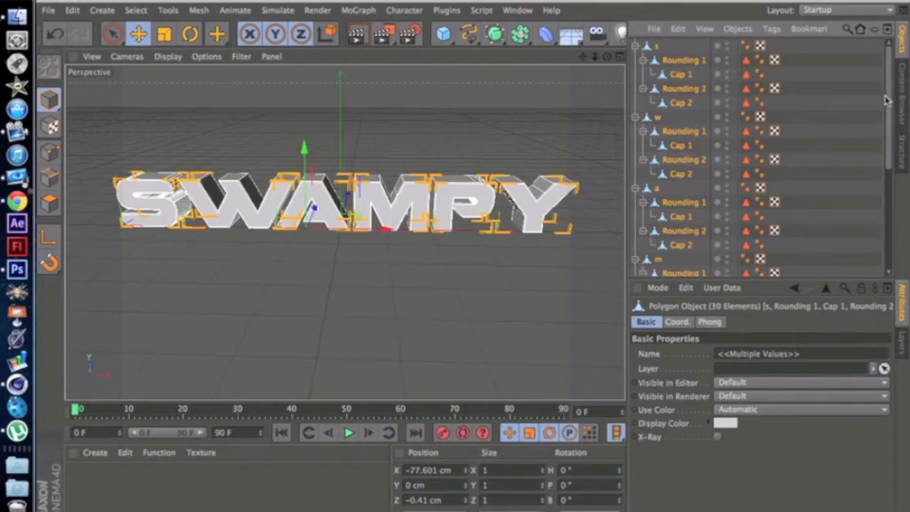
right_click(674, 85)
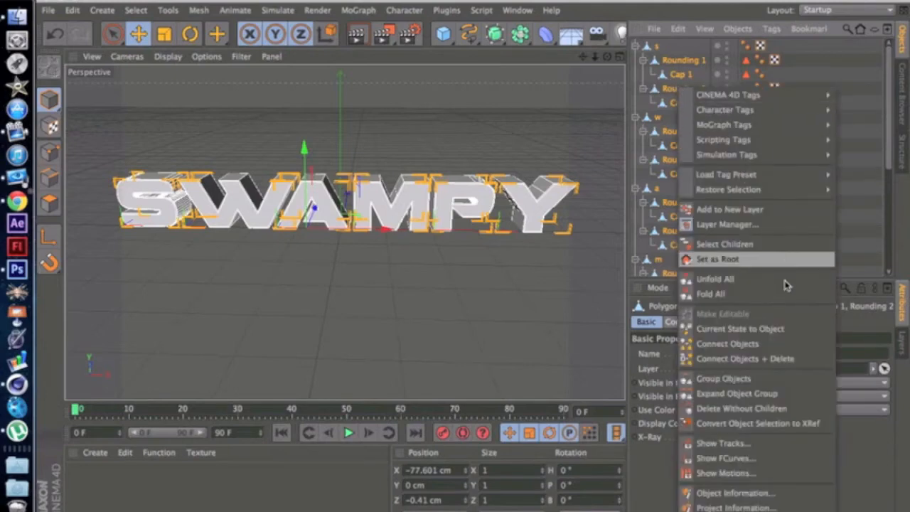
left_click(782, 359)
left_click(671, 57)
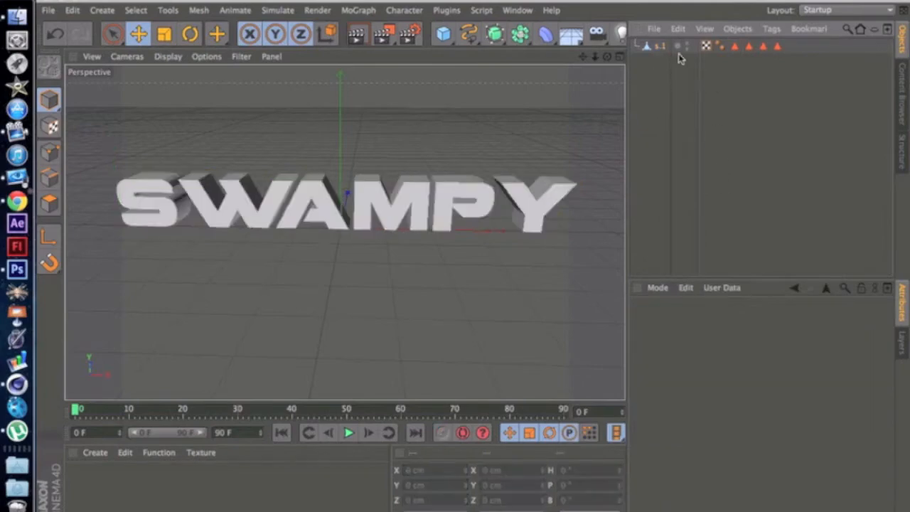
Step: Delete the four polygon selection tags from the merged text object
left_click(777, 46)
left_click(749, 46)
left_click(735, 47)
left_click_drag(806, 78, 729, 44)
key("Delete")
Step: Select the merged text object and switch to polygon editing mode
left_click(659, 47)
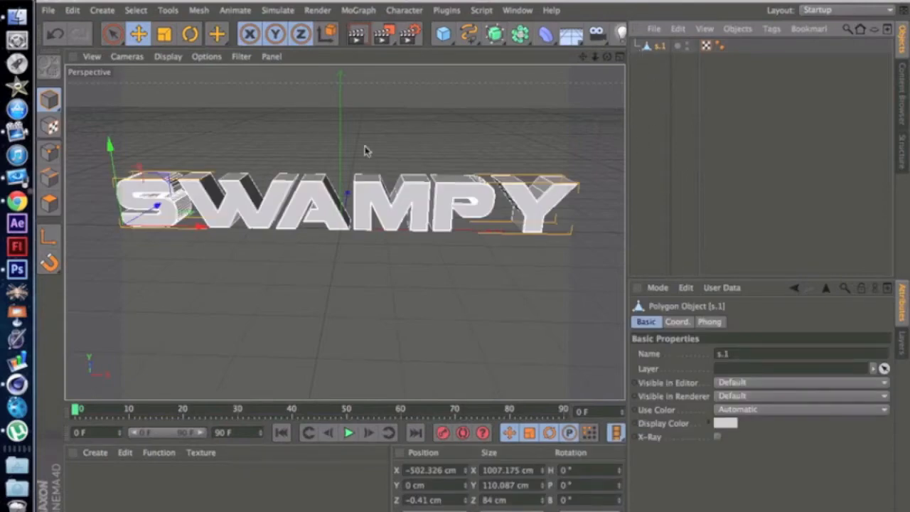
left_click(49, 179)
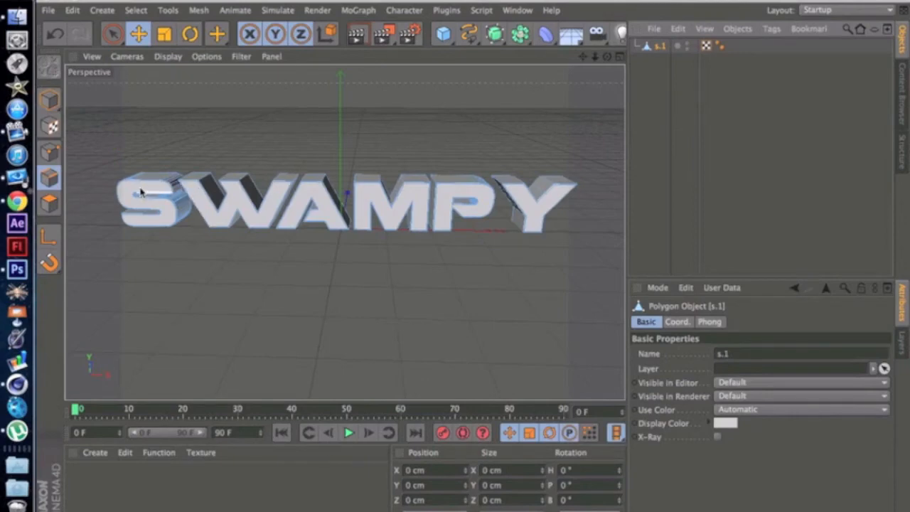
left_click(50, 203)
Step: Try pulling the front cap of the letter S away from its body, and undo the move
left_click_drag(141, 191, 252, 264)
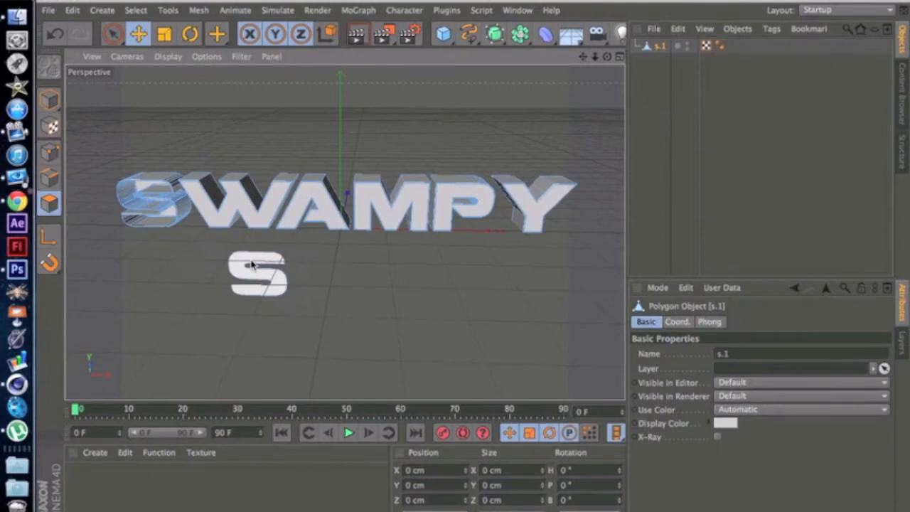
key("super+z")
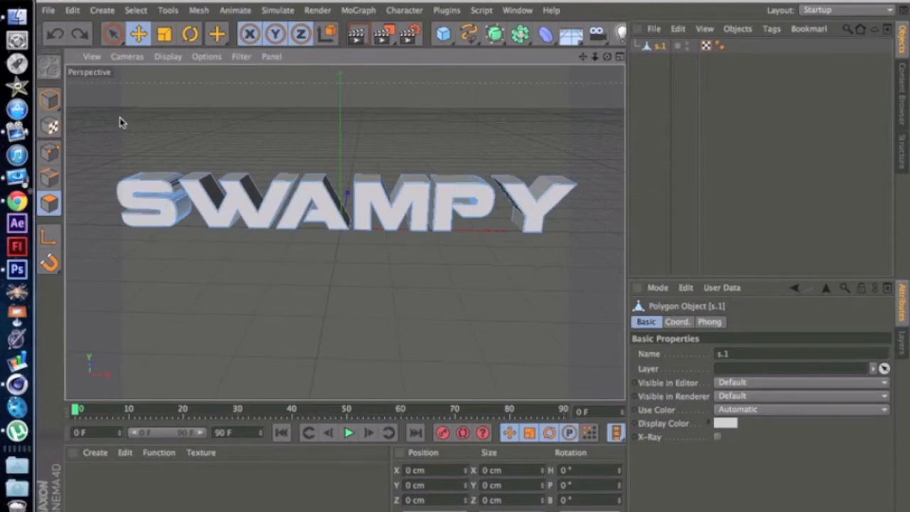
Step: Select all polygons of the merged text and run Optimize on them
key("super+a")
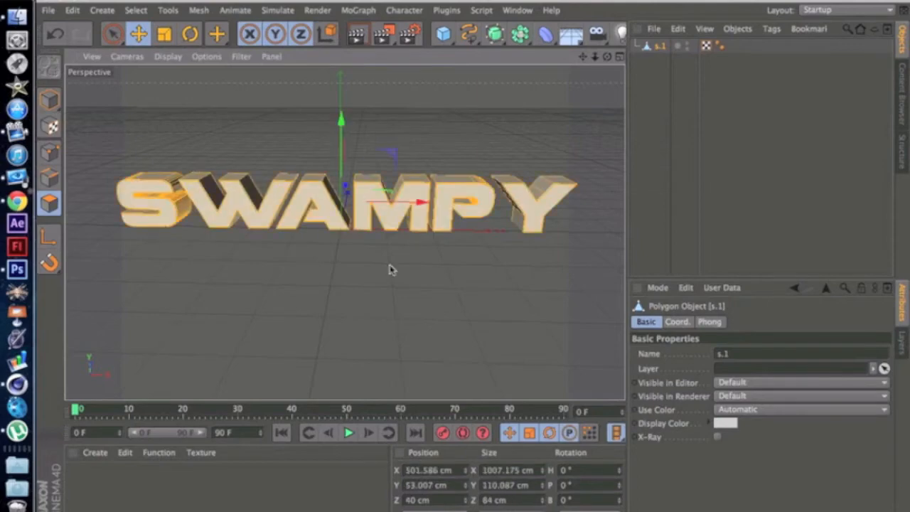
right_click(358, 198)
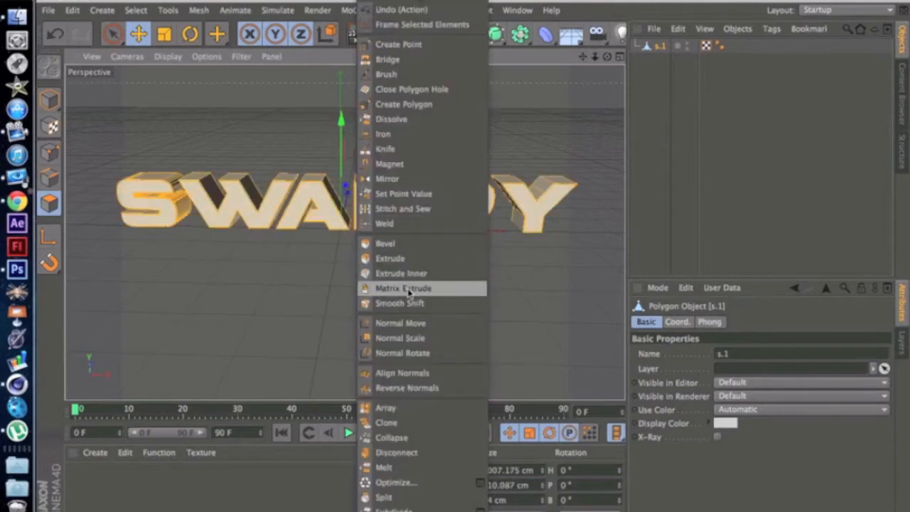
left_click(439, 489)
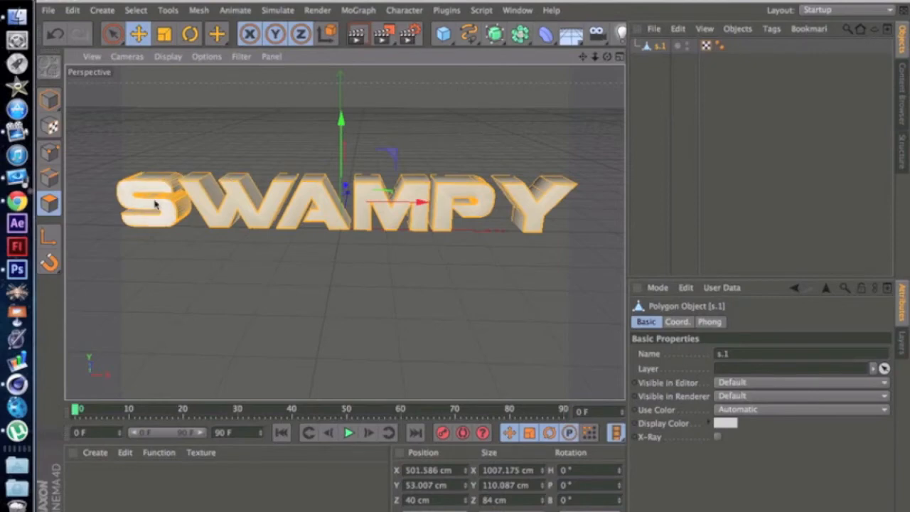
Step: Deselect the polygons and set the Phong Angle of the merged text's Phong tag to 40° and finally to 30°
left_click_drag(608, 57, 429, 53)
left_click(308, 121)
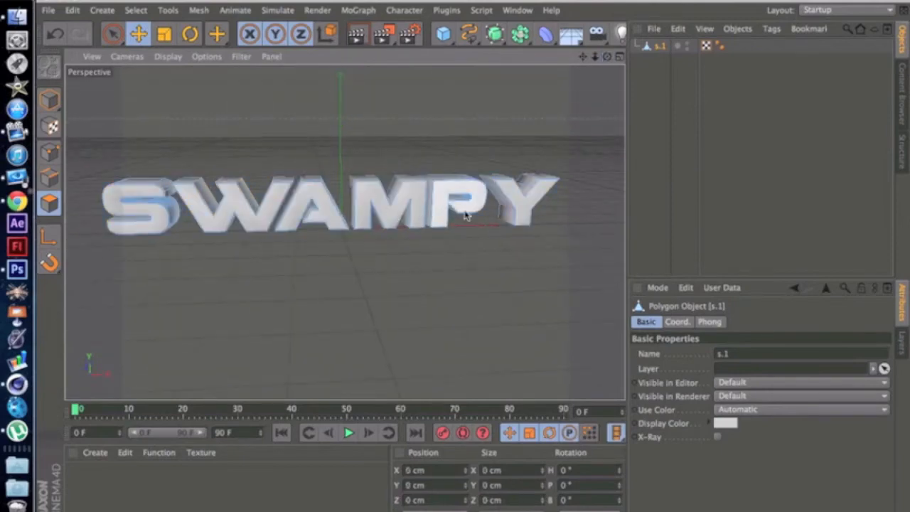
scroll(315, 224, "down", 2)
scroll(315, 223, "up", 4)
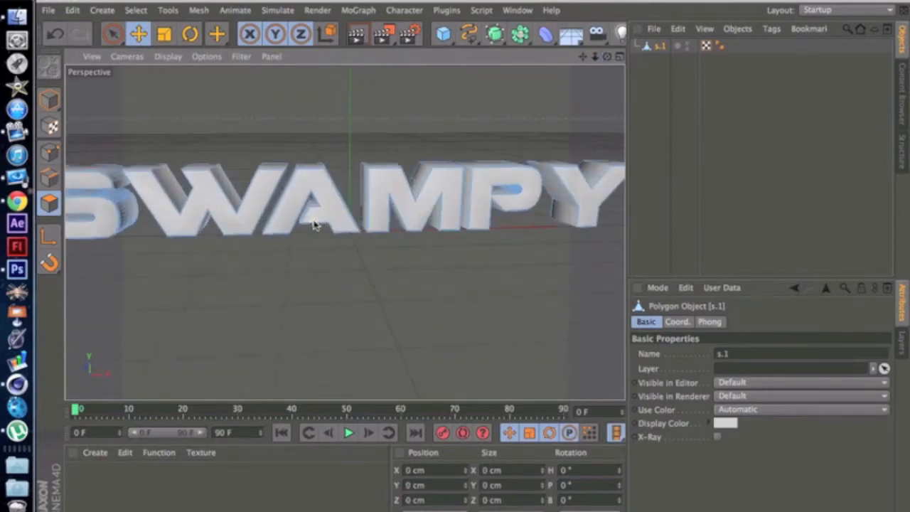
scroll(458, 193, "up", 2)
scroll(458, 194, "up", 3)
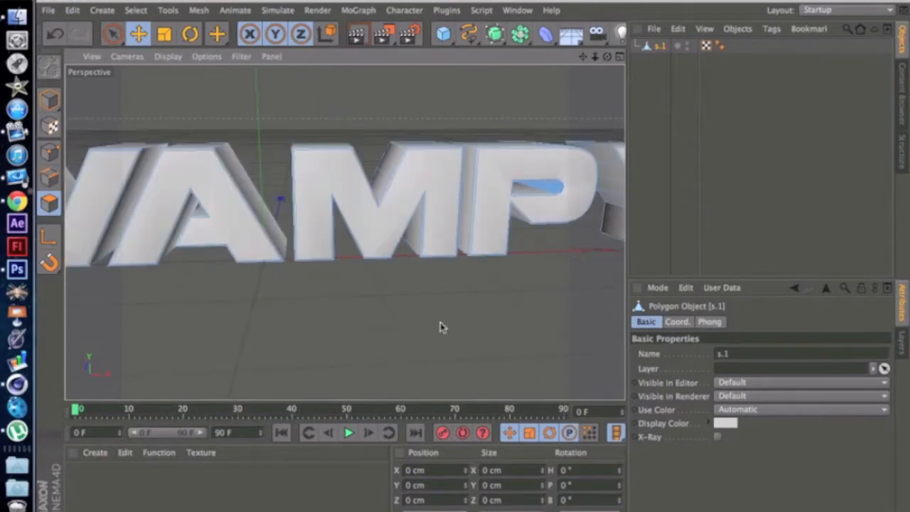
left_click(720, 46)
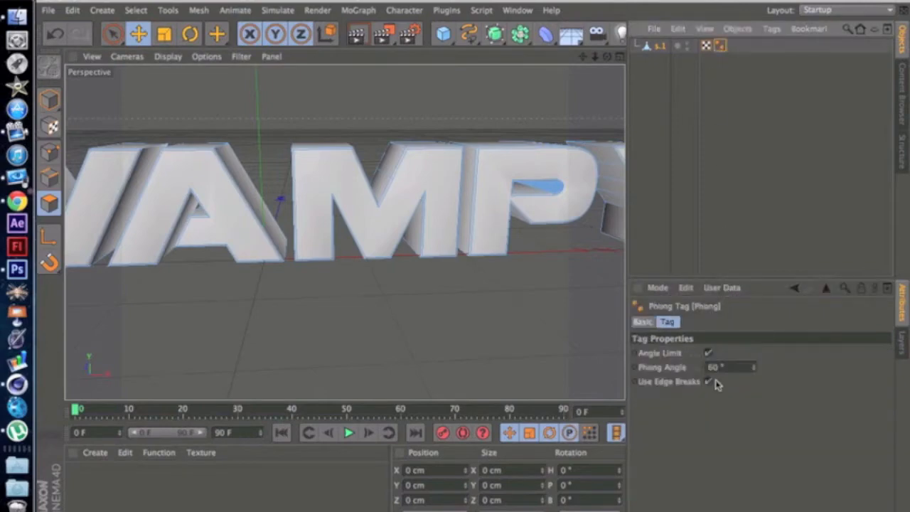
key("BackSpace")
key("BackSpace")
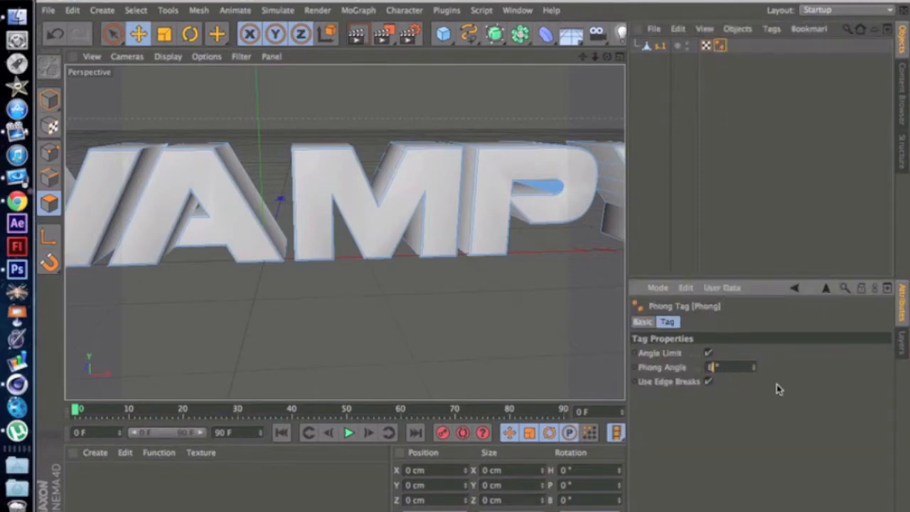
type("40")
key("Return")
mouse_move(754, 368)
left_mouse_down()
mouse_move(753, 354)
mouse_move(753, 363)
left_mouse_up()
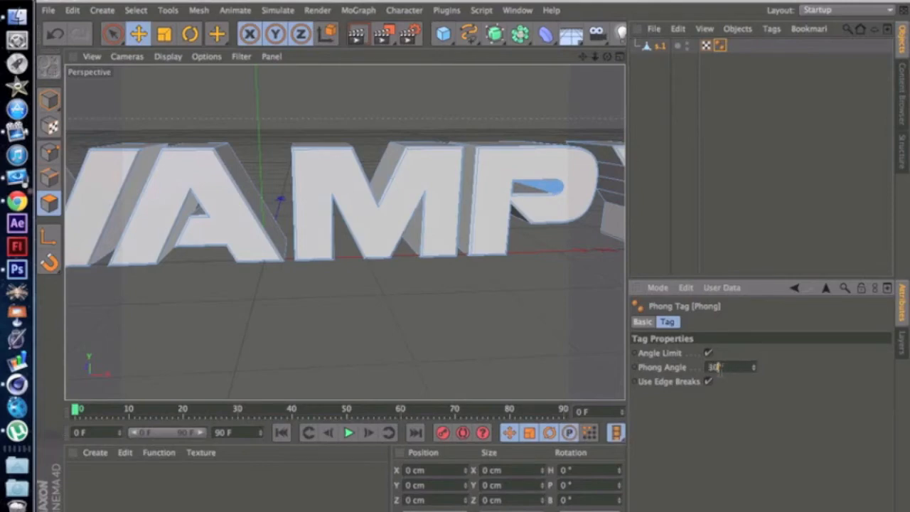
Step: Open the Thrausi 1.22 R12 plugin's main Thrausi dialog and move it fully into view beside the angled text
left_click_drag(607, 57, 127, 279)
scroll(126, 279, "down", 8)
left_click_drag(582, 57, 699, 13)
left_click_drag(608, 56, 563, 67)
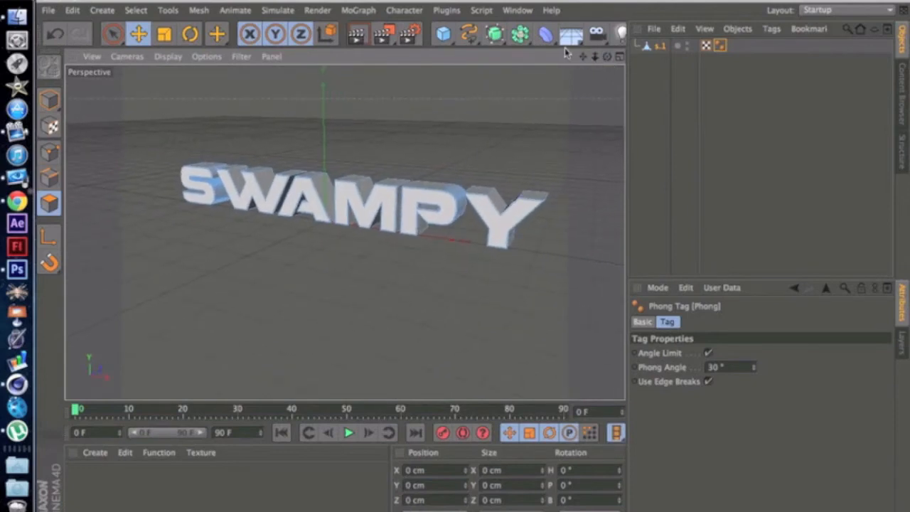
left_click(503, 9)
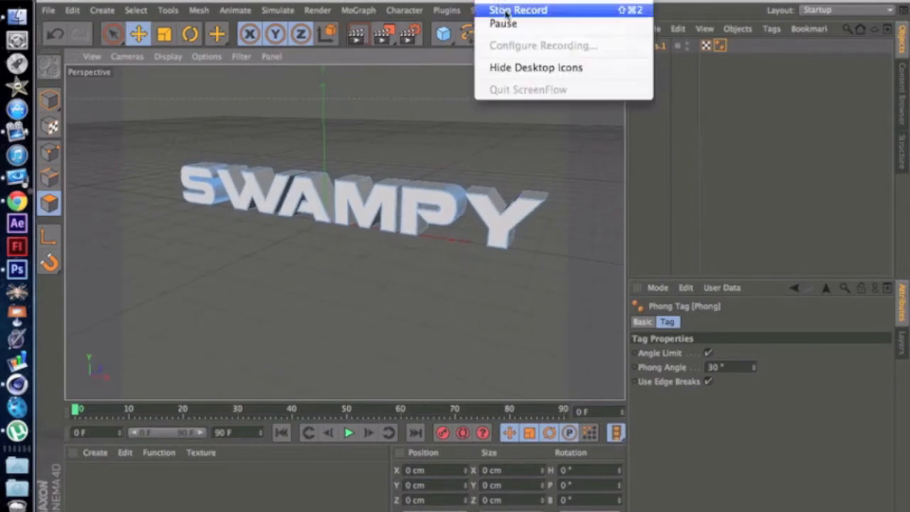
left_click(444, 11)
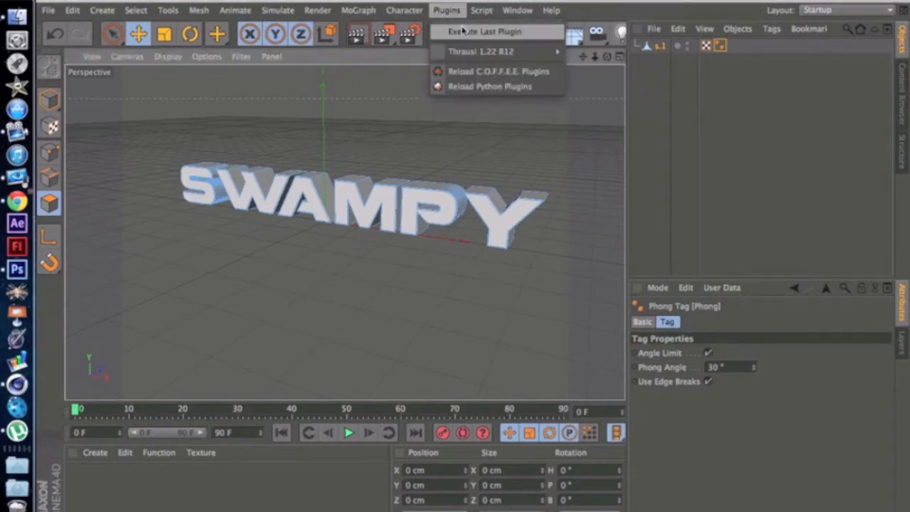
mouse_move(485, 57)
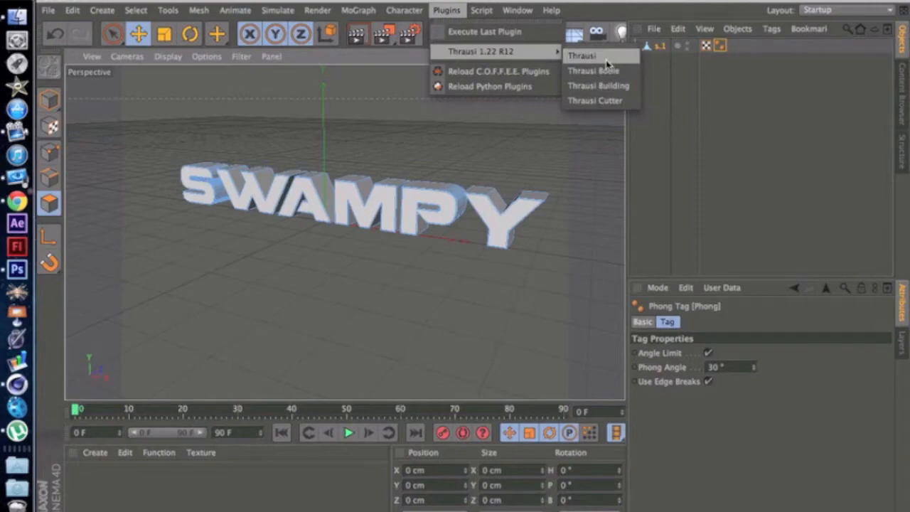
left_click(583, 56)
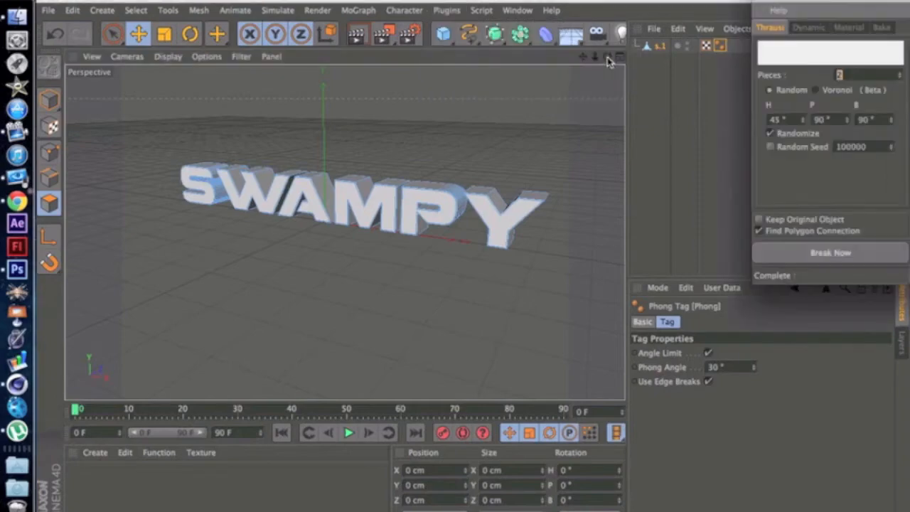
left_click_drag(811, 2, 732, 64)
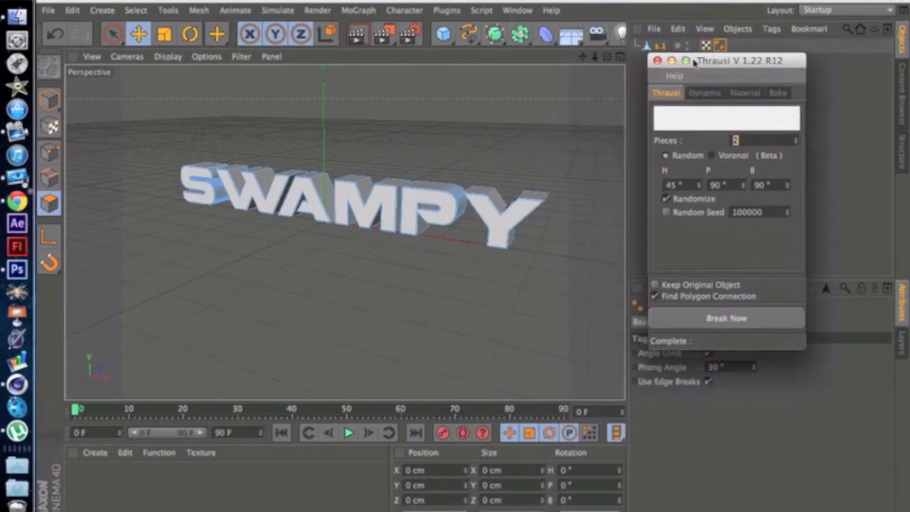
Step: Set the number of Thrausi pieces to 15, and check the plugin's dynamic, material and bake settings
left_click(715, 95)
left_click(744, 94)
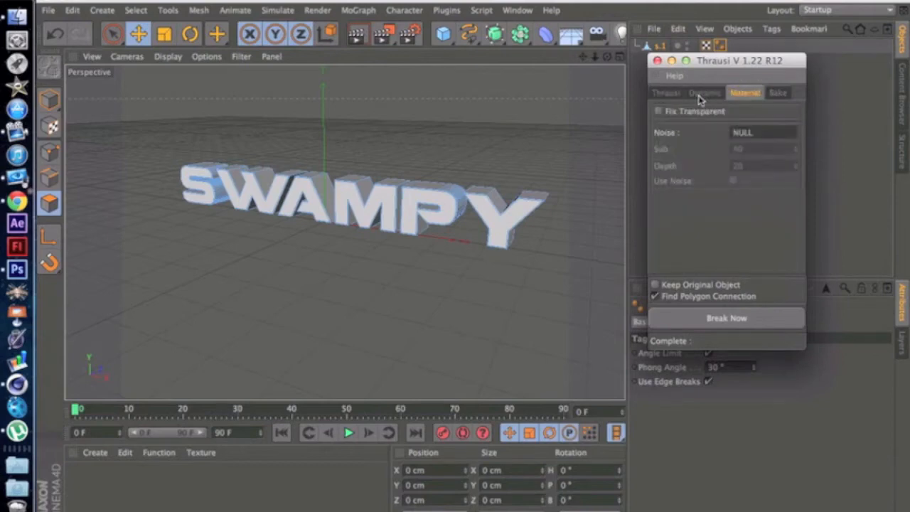
left_click(664, 95)
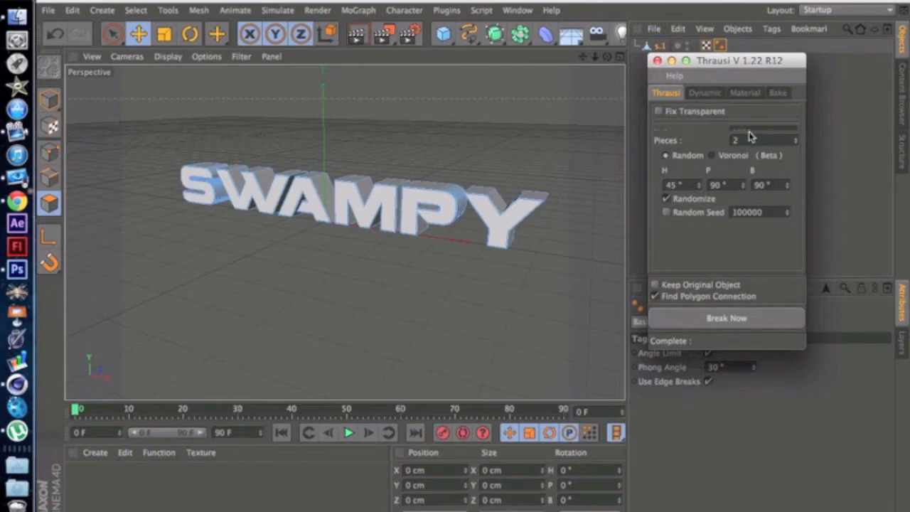
left_click(703, 93)
left_click(667, 93)
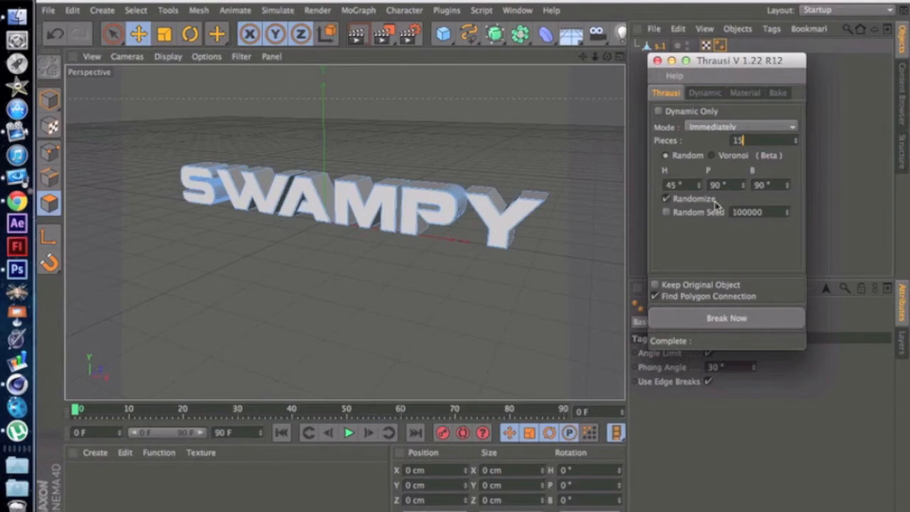
left_click(710, 91)
left_click(743, 93)
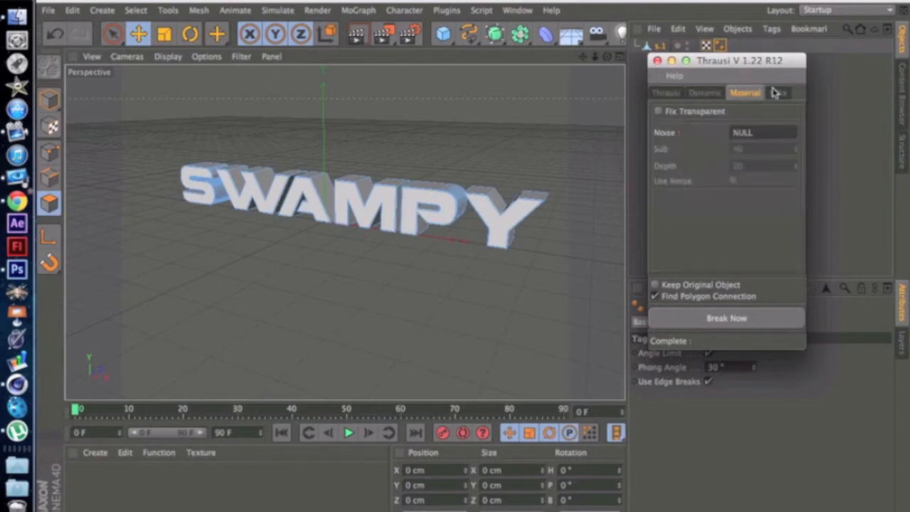
left_click(776, 92)
left_click(668, 94)
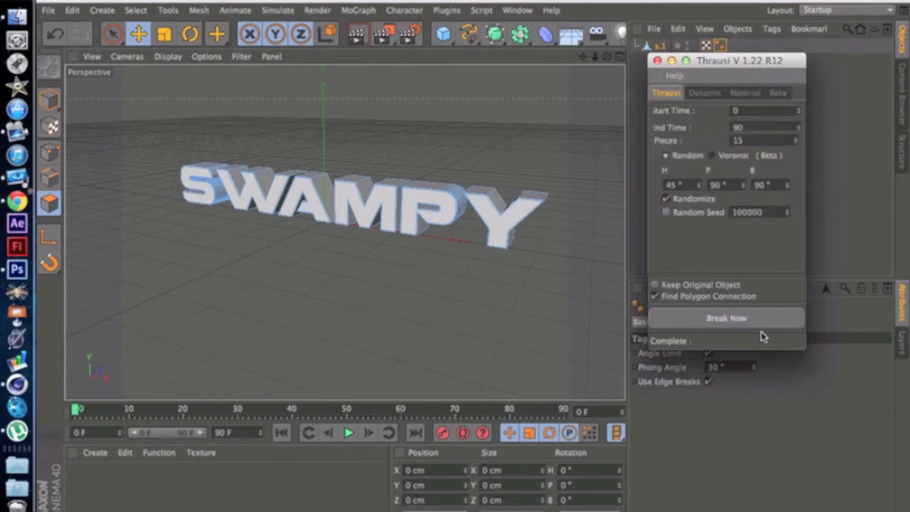
Step: Select the merged SWAMPY text object and break it with Thrausi, keeping the dialog clear of the object list
left_click_drag(707, 64, 722, 108)
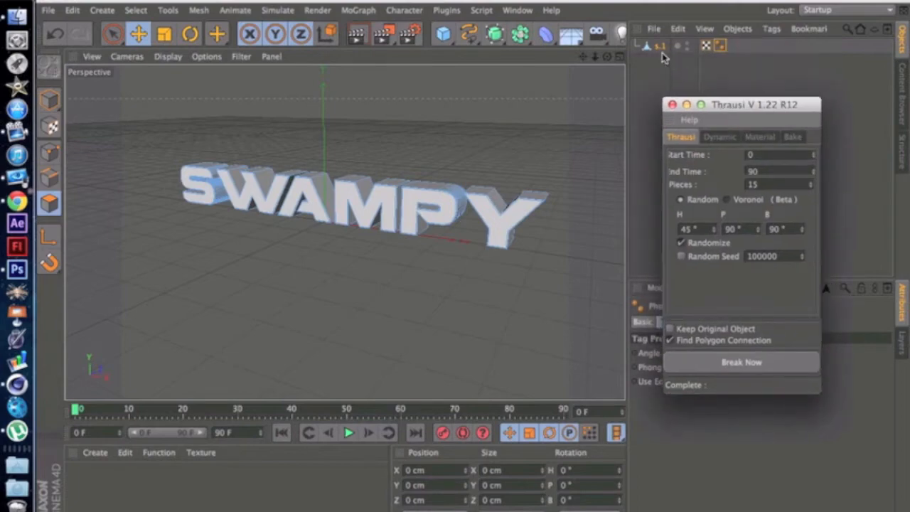
left_click(660, 47)
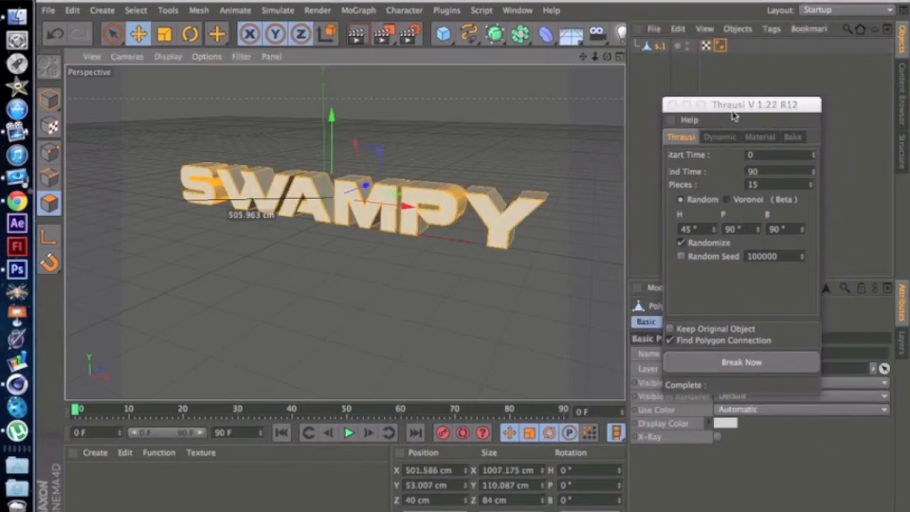
left_click_drag(734, 108, 680, 46)
left_click(698, 307)
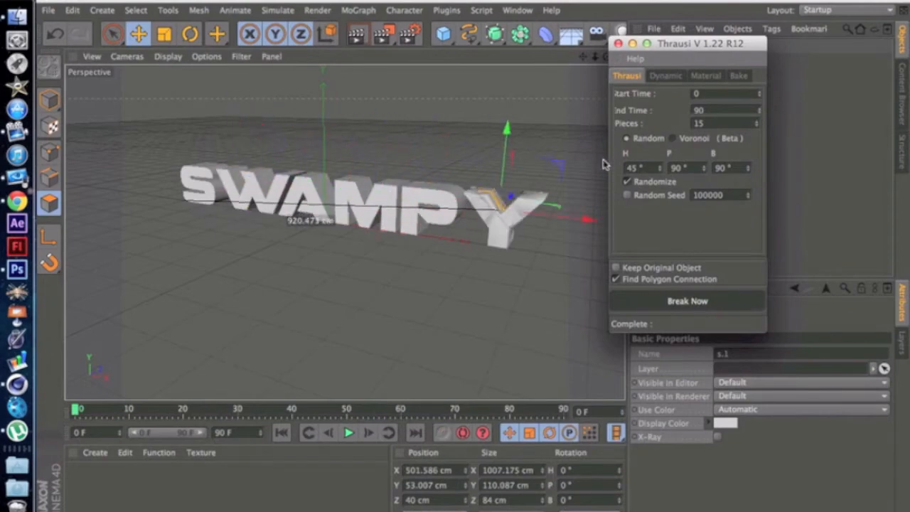
left_click_drag(690, 44, 748, 115)
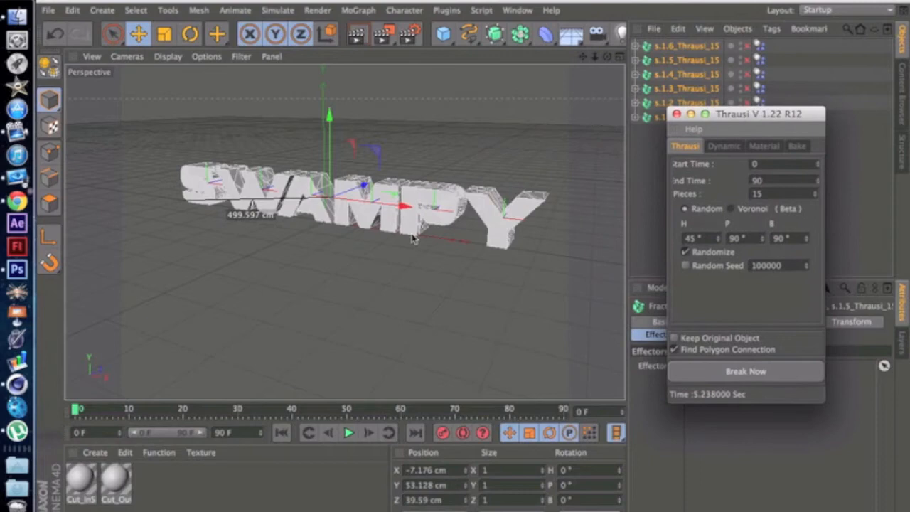
Step: Inspect the broken letters by selecting fragments, rendering the view and orbiting around the text, and close the Thrausi dialog
left_click(414, 226)
left_click(486, 213)
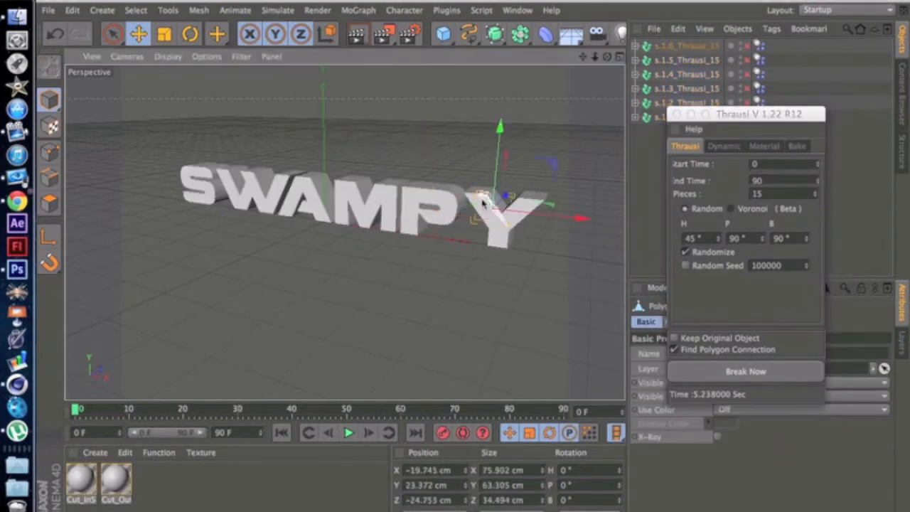
left_click(448, 201)
left_click(429, 248)
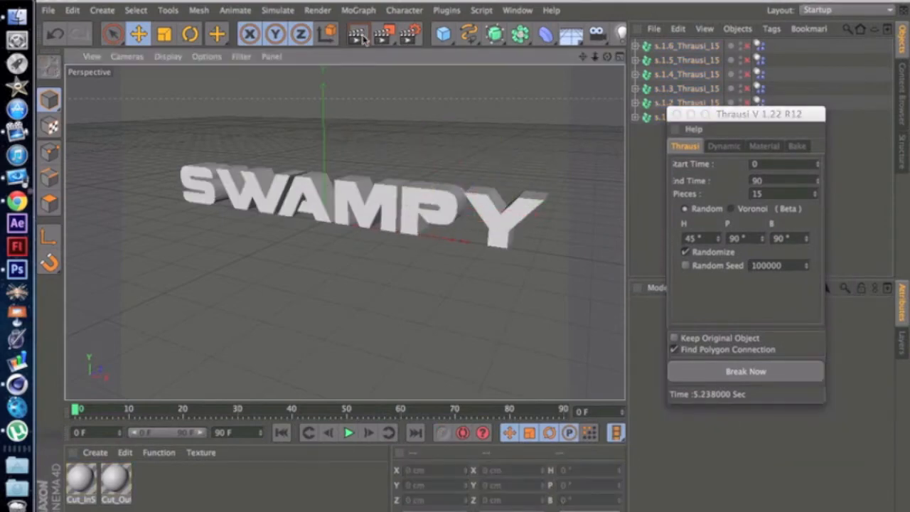
key("ctrl+r")
left_click(457, 180)
left_click_drag(599, 57, 345, 230)
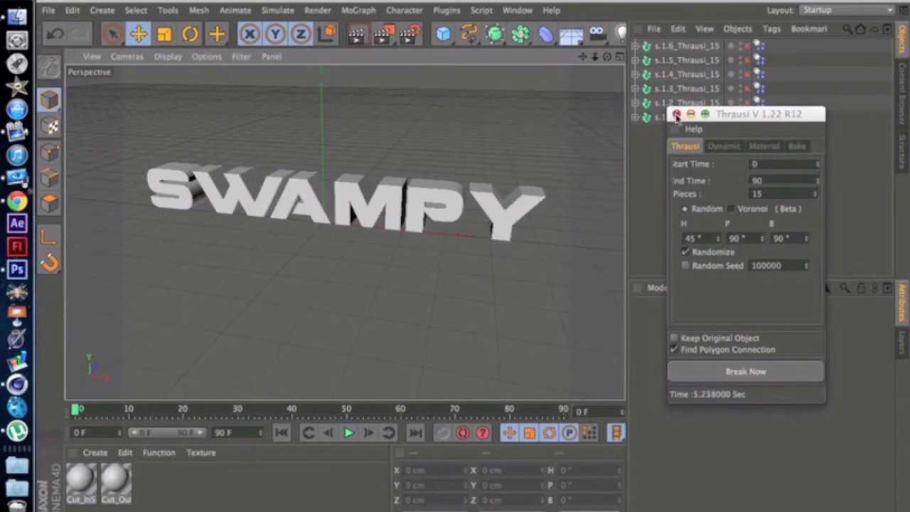
left_click(676, 115)
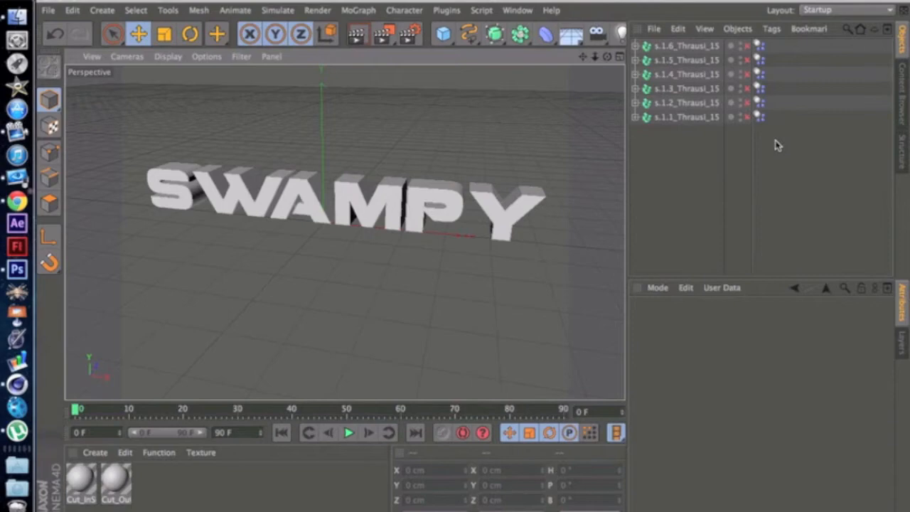
Step: Inspect the Dynamics Body tag of the first fracture object and play the animation to test the simulation, including with all six objects selected
left_click(759, 45)
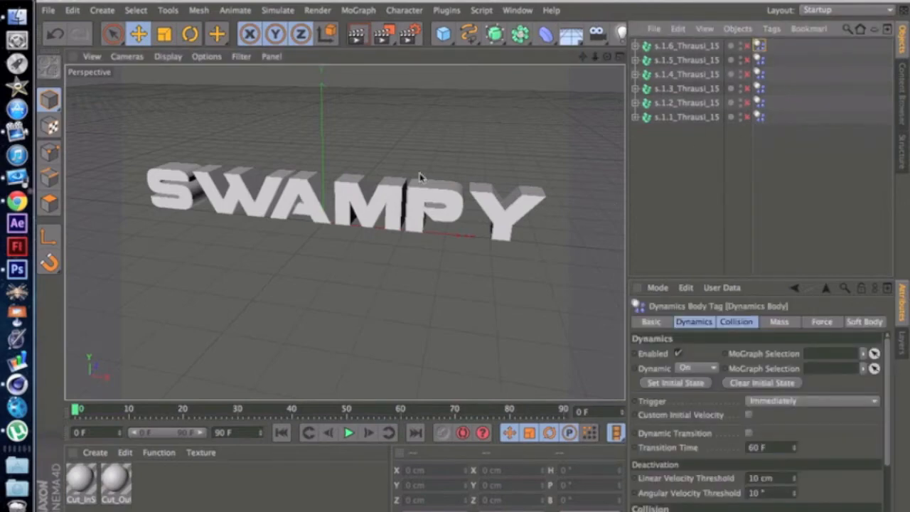
left_click(349, 433)
left_click(349, 433)
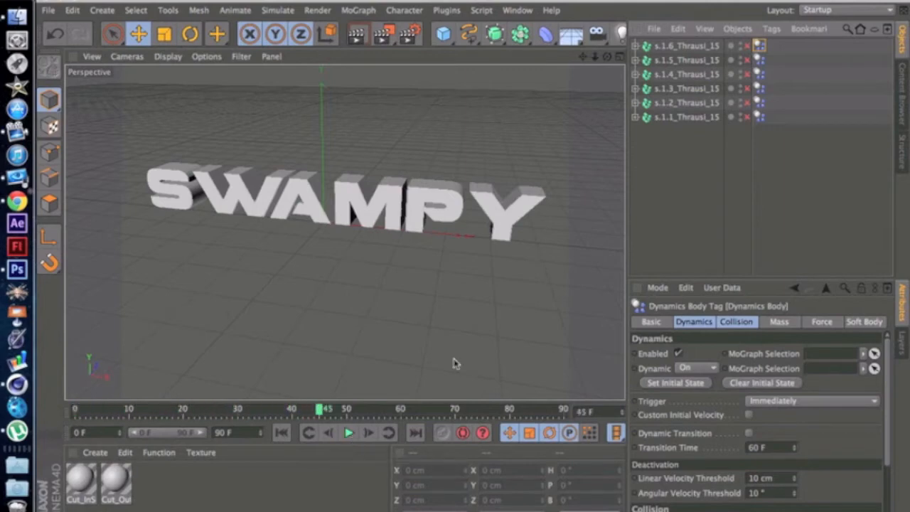
left_click_drag(676, 152, 684, 39)
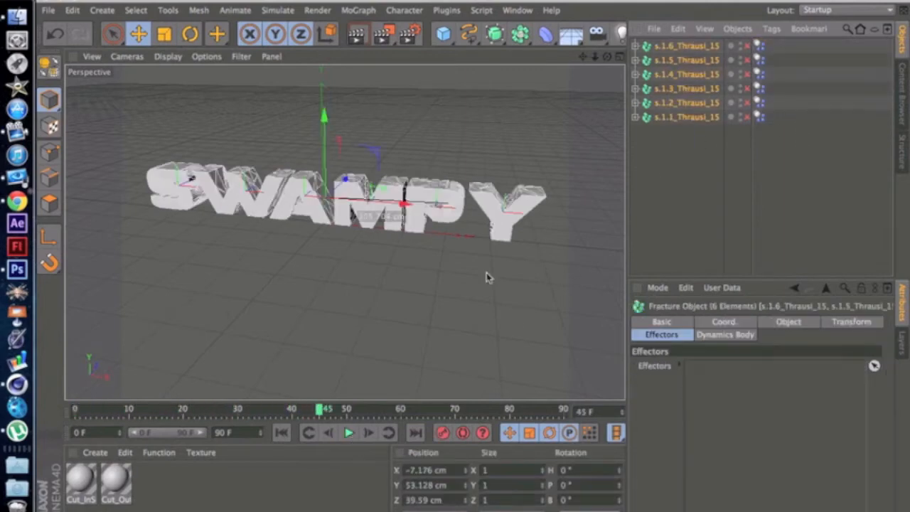
left_click(349, 433)
left_click(349, 433)
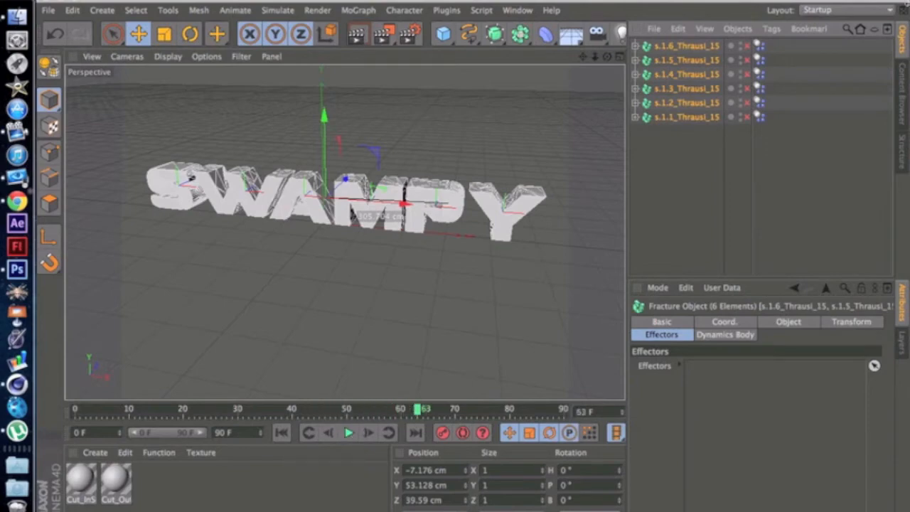
left_click(787, 150)
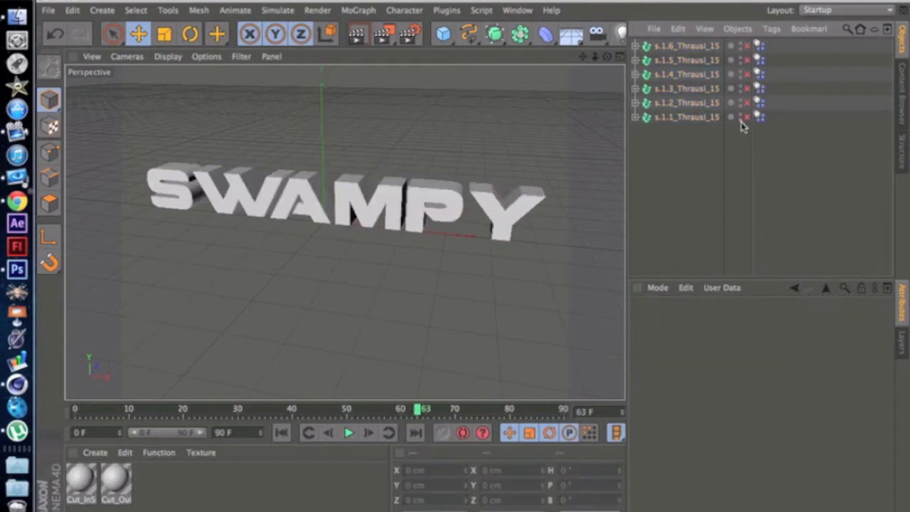
Step: Try deleting the Dynamics Body tags from the six fracture objects, undo the deletion, and have the objects enabled
left_click_drag(769, 136, 759, 44)
key("Delete")
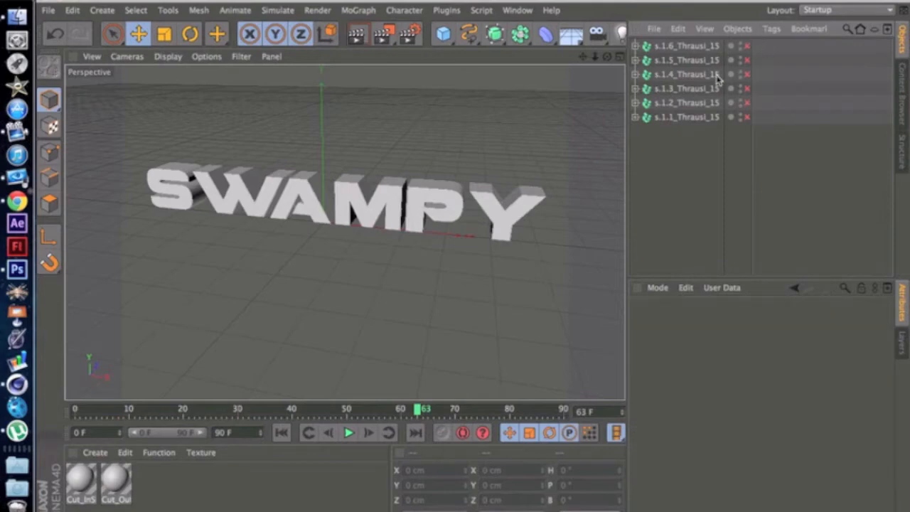
key("ctrl+z")
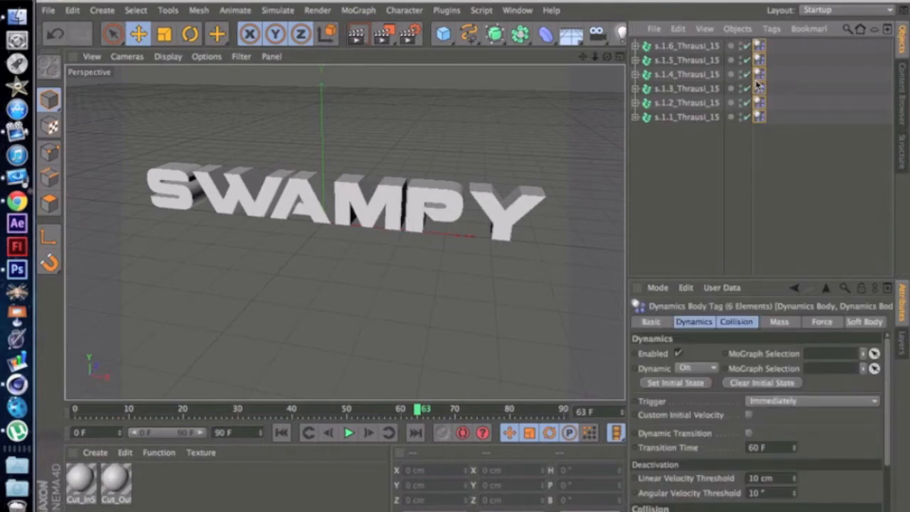
Step: Deselect the tags and play the animation to preview the dynamics of the enabled fracture objects
left_click(779, 155)
left_click(348, 433)
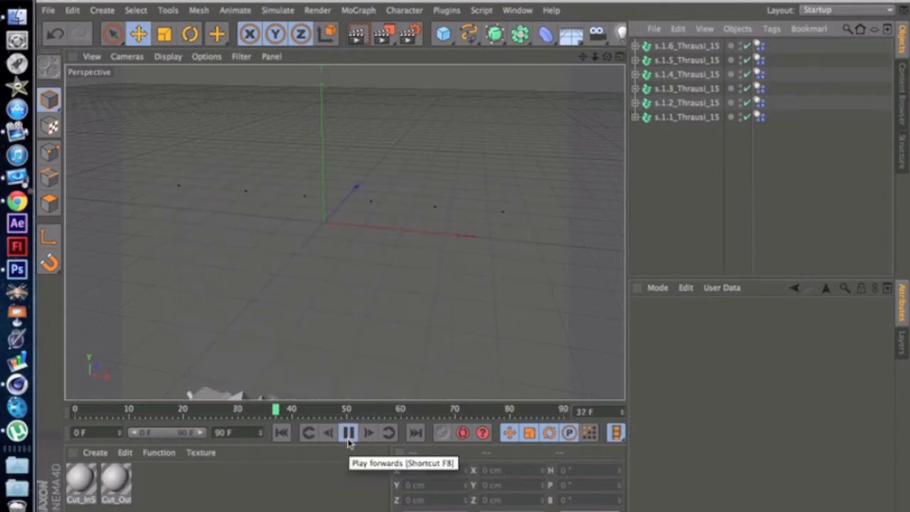
left_click(348, 433)
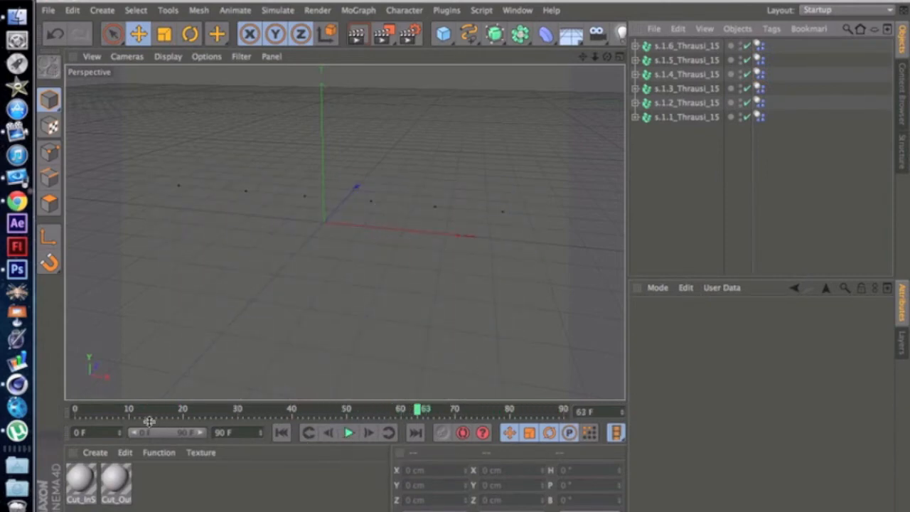
Step: Return to frame 0 and delete the Dynamics Body tags from all six fracture objects
left_click(78, 411)
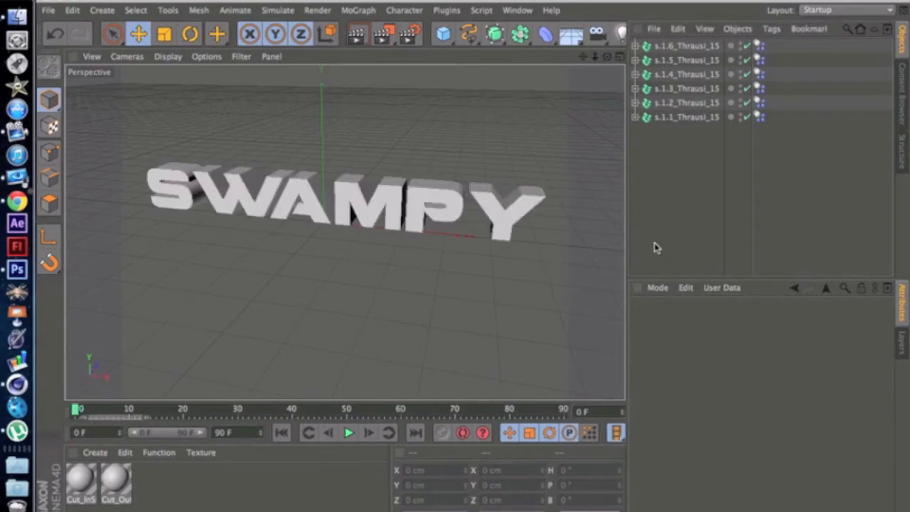
left_click_drag(763, 133, 763, 43)
key("Delete")
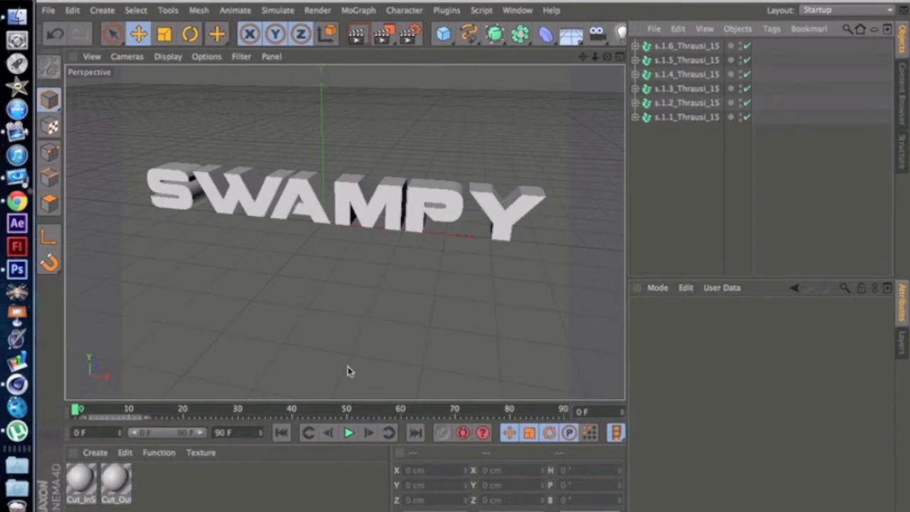
Step: Open the Cut_InSide material and set its Color channel to pure white (R 255, G 255, B 255)
double_click(81, 482)
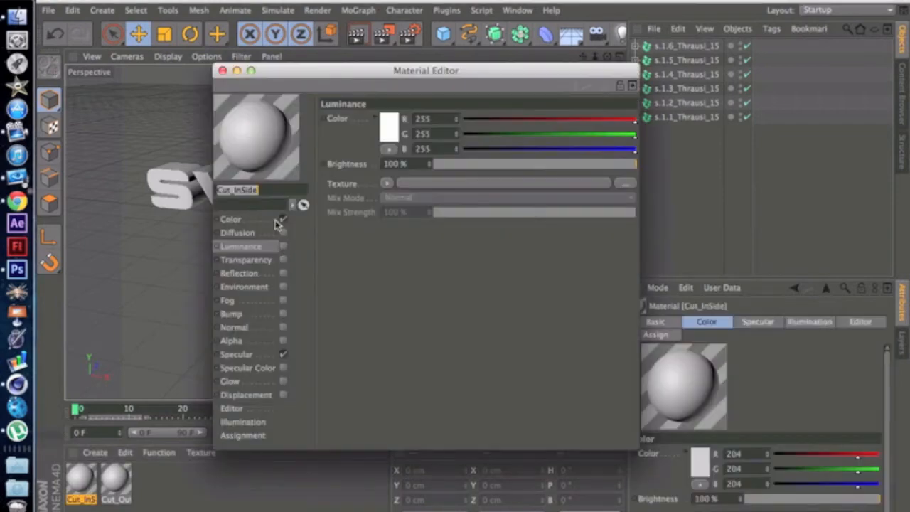
left_click(278, 223)
left_click(393, 135)
left_click_drag(365, 132, 324, 91)
left_click(425, 198)
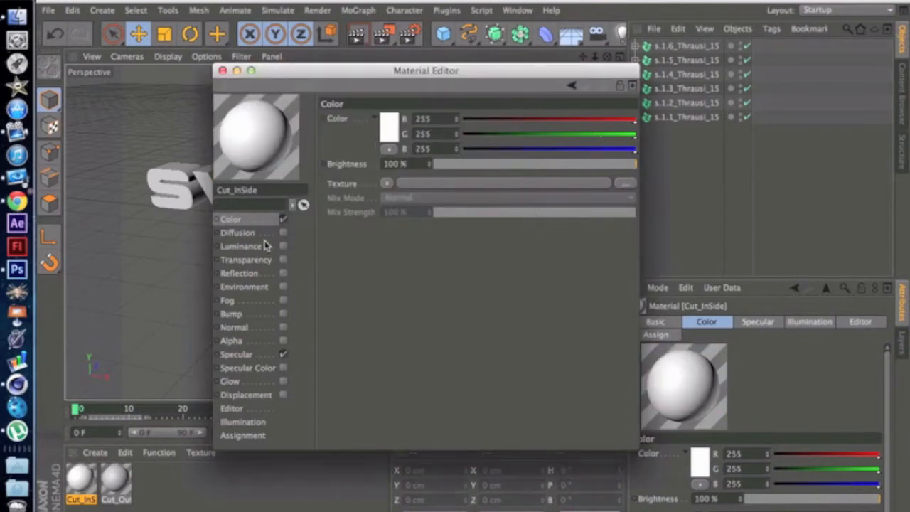
Step: Enable Luminance on the Cut_InSide material with a yellow colour (R 245, G 228, B 0), and leave Specular switched on
left_click_drag(371, 82, 483, 117)
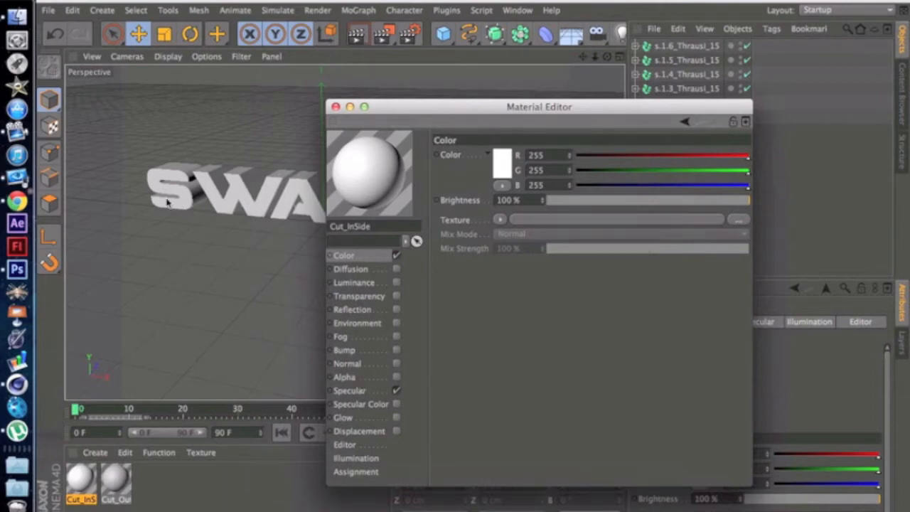
left_click_drag(477, 115, 471, 56)
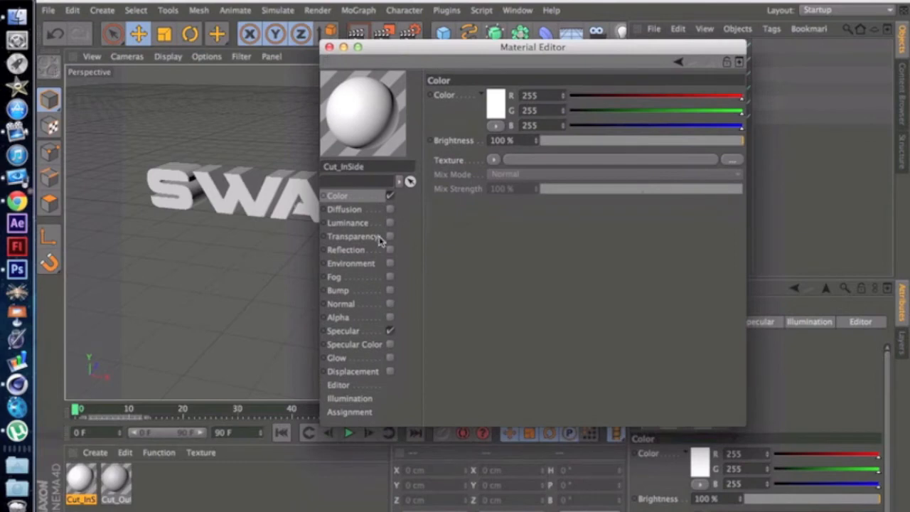
left_click(389, 222)
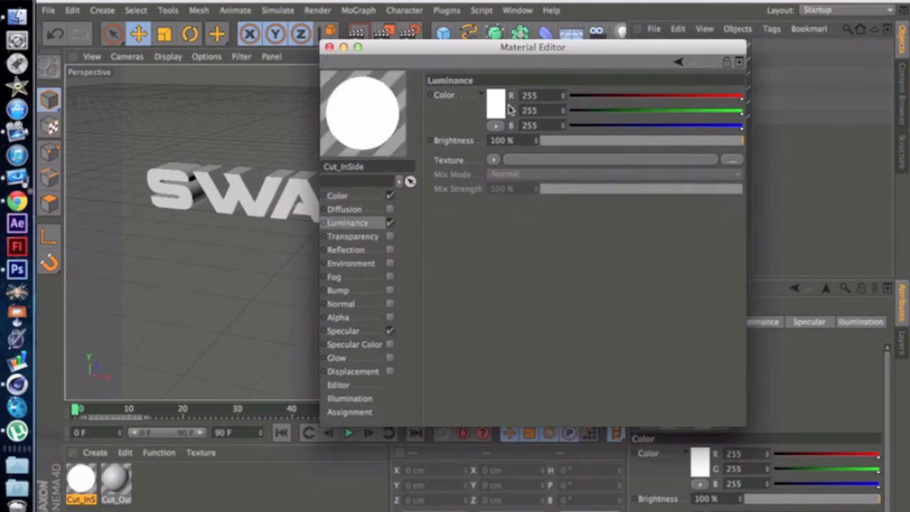
left_click(500, 112)
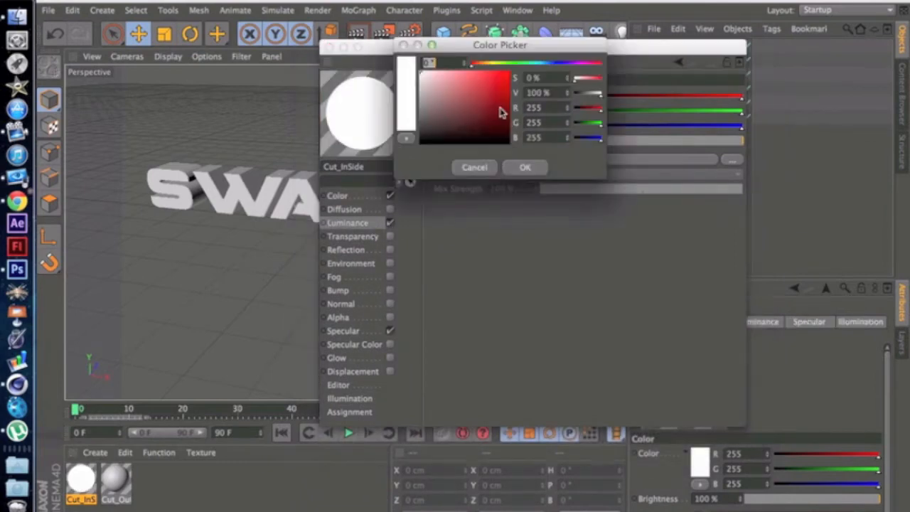
left_click(487, 64)
mouse_move(483, 68)
left_mouse_down()
mouse_move(587, 73)
mouse_move(480, 69)
mouse_move(490, 69)
left_mouse_up()
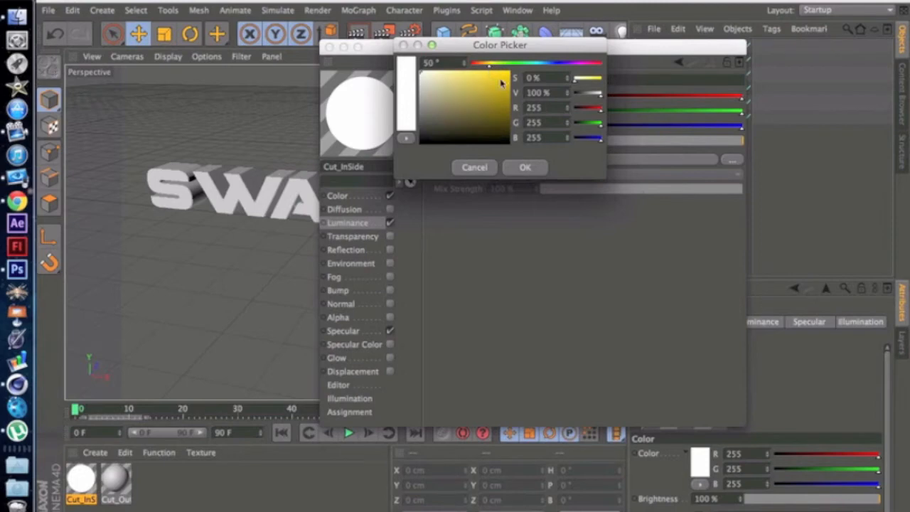
left_click(498, 79)
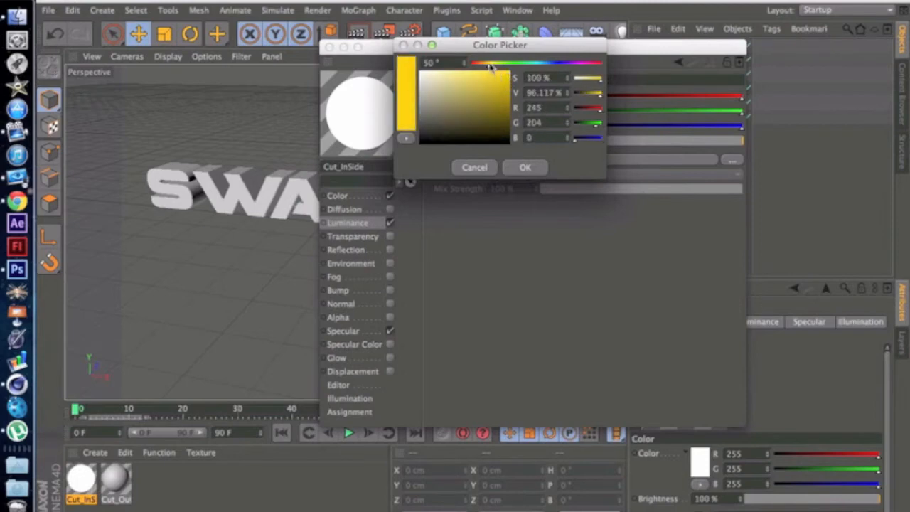
left_click_drag(490, 67, 492, 68)
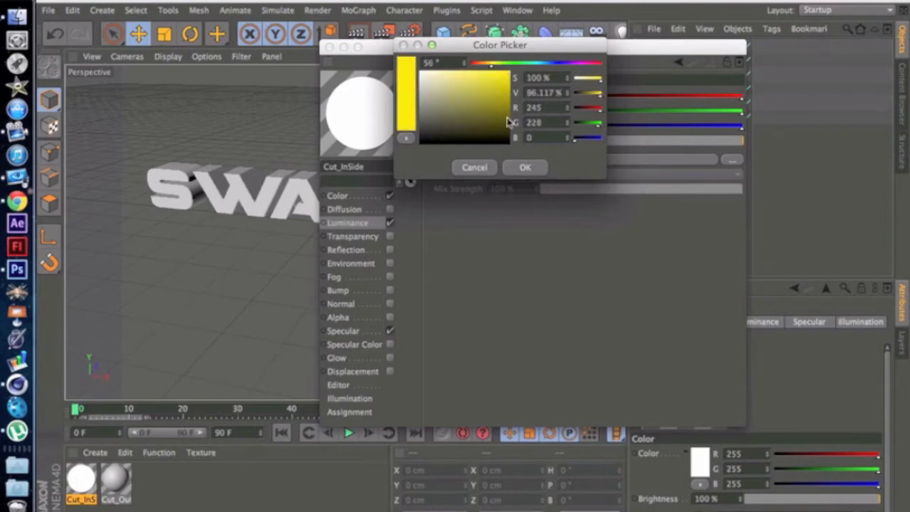
left_click(531, 170)
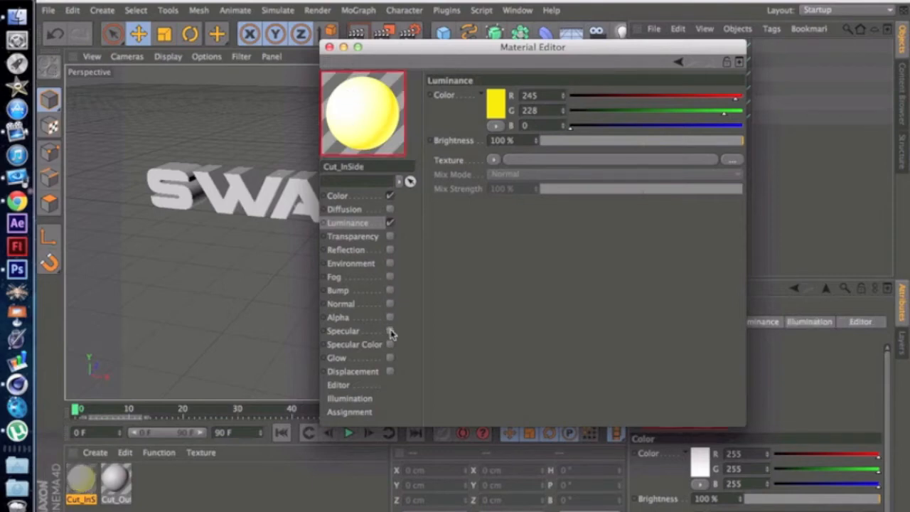
left_click(390, 331)
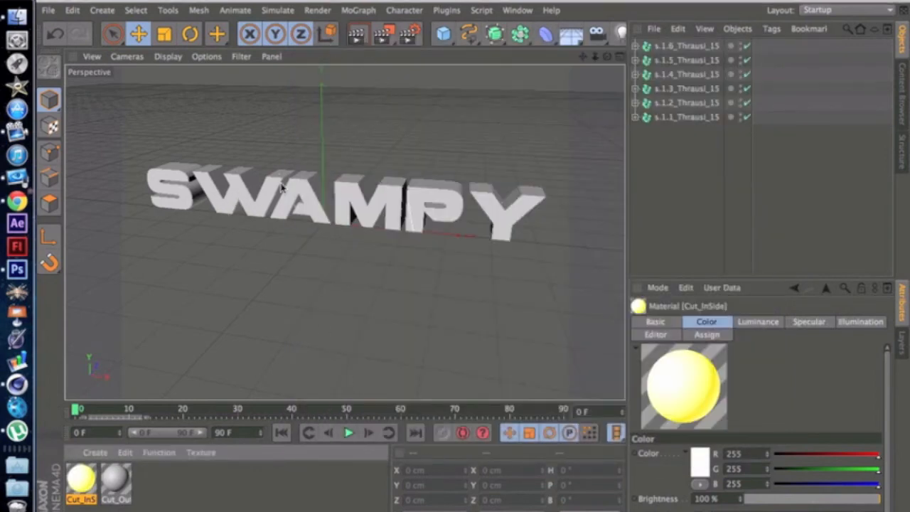
Step: Open the Cut_OutSide material and set its Color channel to dark grey (R 47, G 47, B 47)
mouse_move(410, 225)
left_mouse_down()
mouse_move(374, 233)
mouse_move(414, 221)
left_mouse_up()
key("super+z")
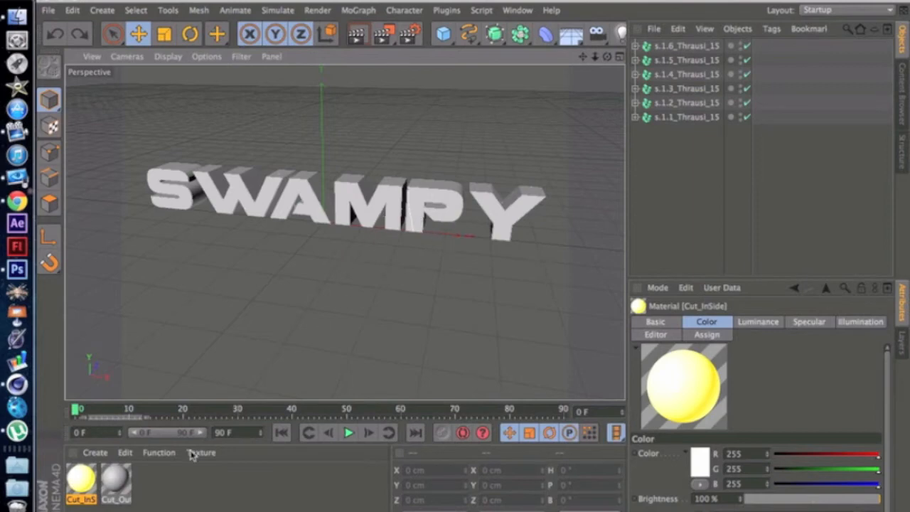
double_click(116, 480)
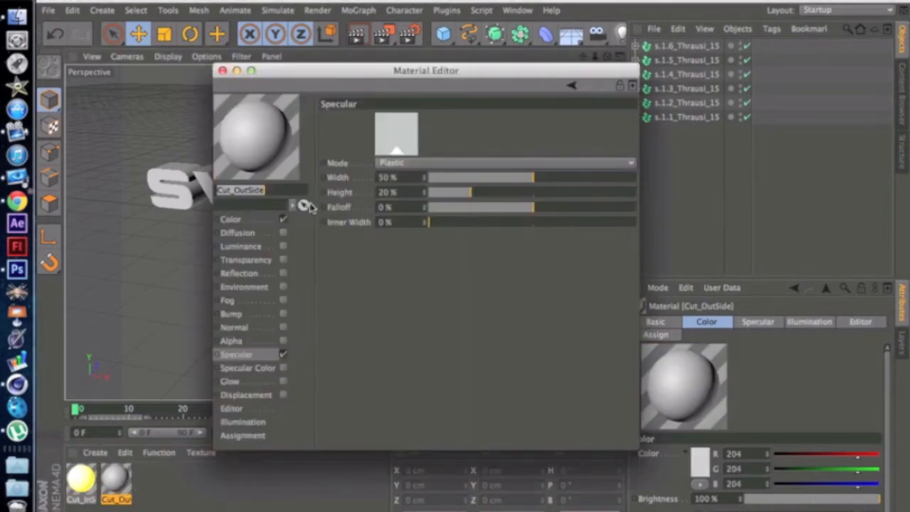
left_click(260, 221)
left_click(391, 135)
mouse_move(317, 145)
left_mouse_down()
mouse_move(310, 153)
mouse_move(326, 158)
mouse_move(310, 156)
left_mouse_up()
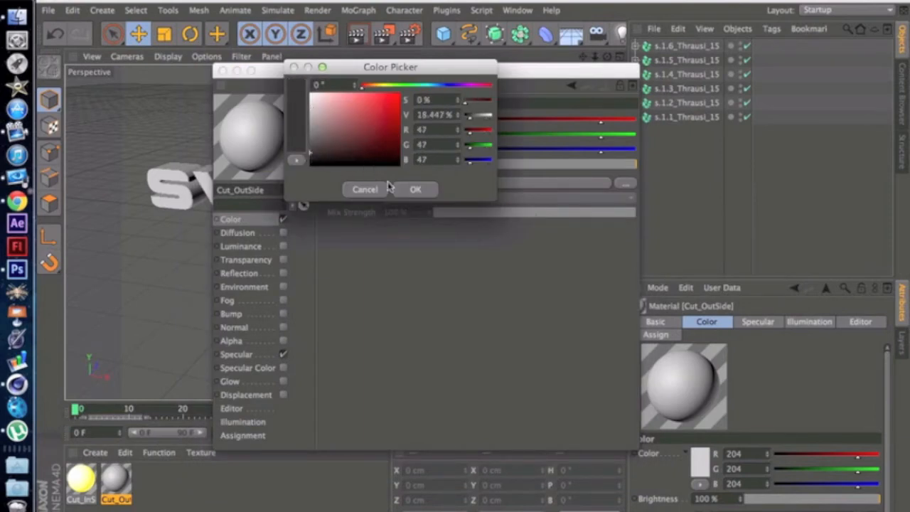
left_click(415, 191)
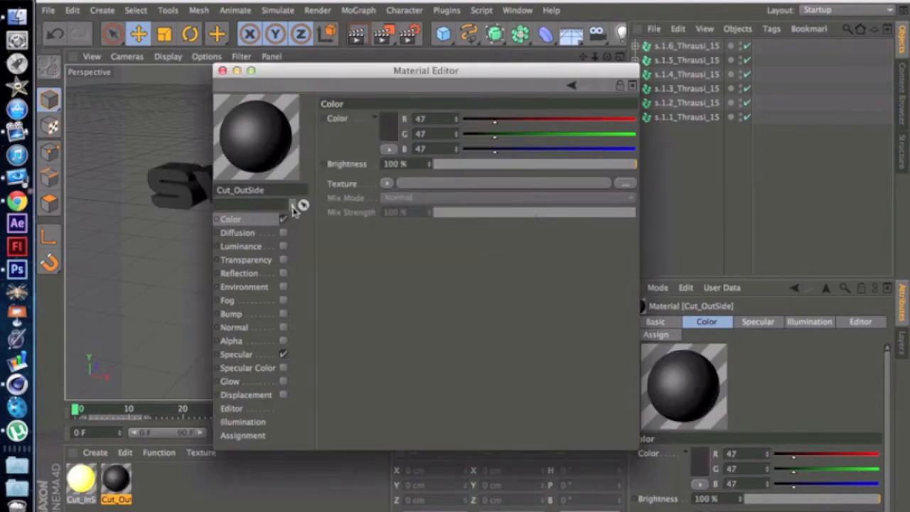
Step: Enable Reflection on the Cut_OutSide material with a Fresnel texture and 8% blurriness
left_click_drag(374, 74, 503, 67)
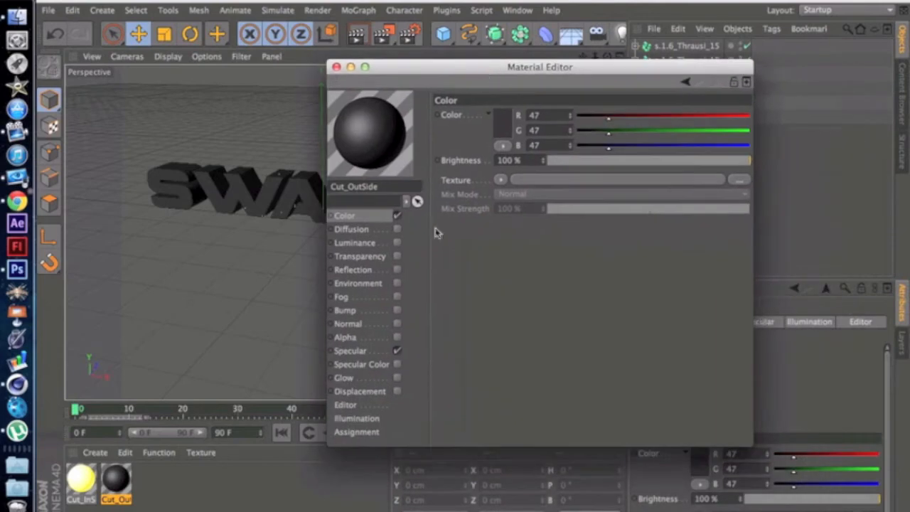
left_click(398, 271)
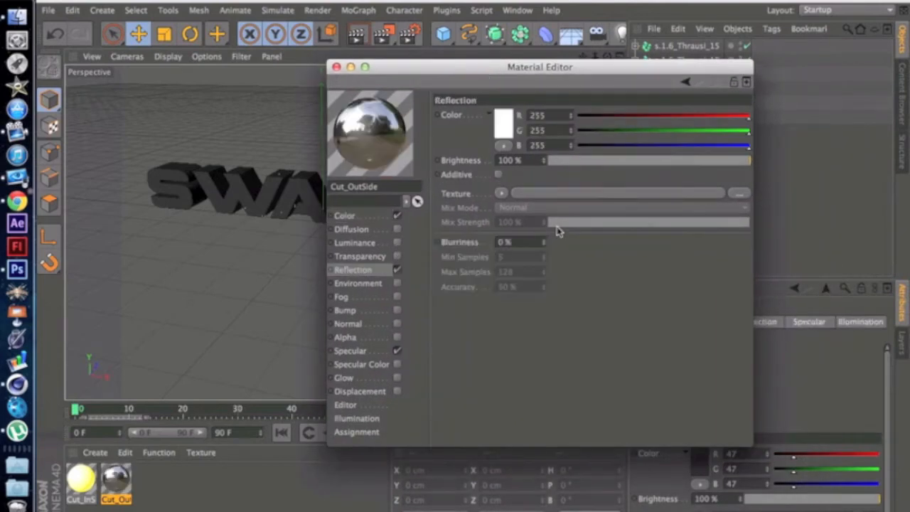
left_click(501, 194)
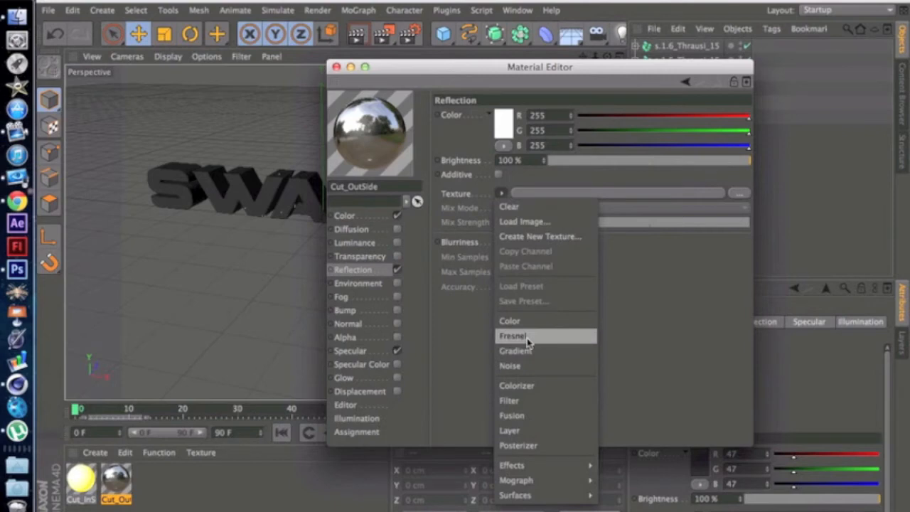
left_click(513, 336)
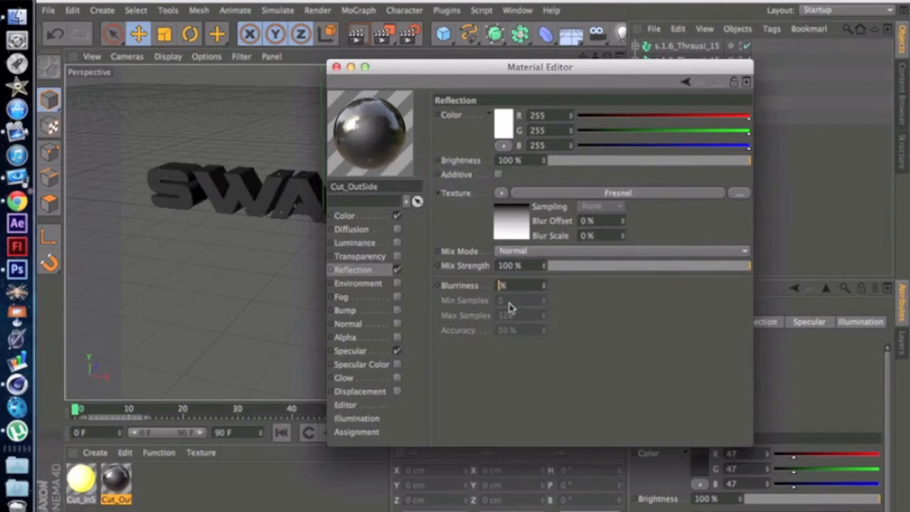
key("Return")
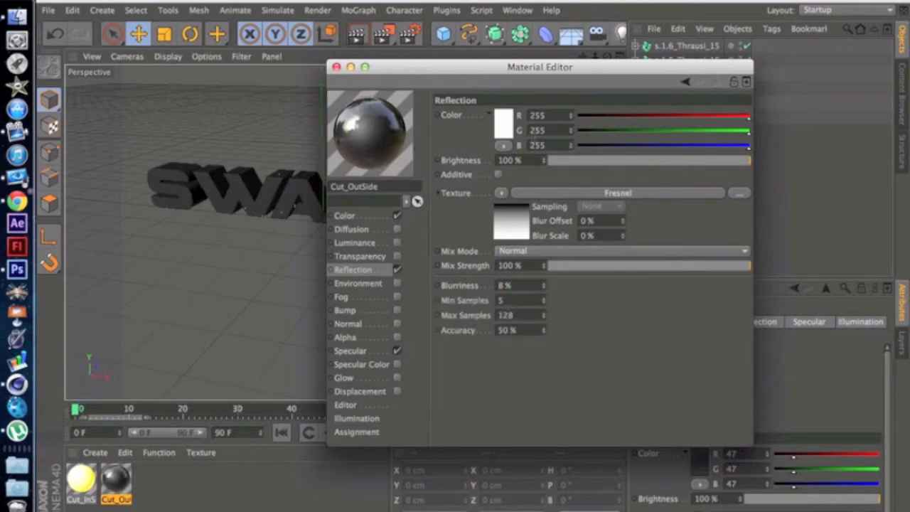
Step: Lower both the brightness and the mix strength of the Cut_OutSide reflection to 25%
left_click(625, 164)
left_click(608, 164)
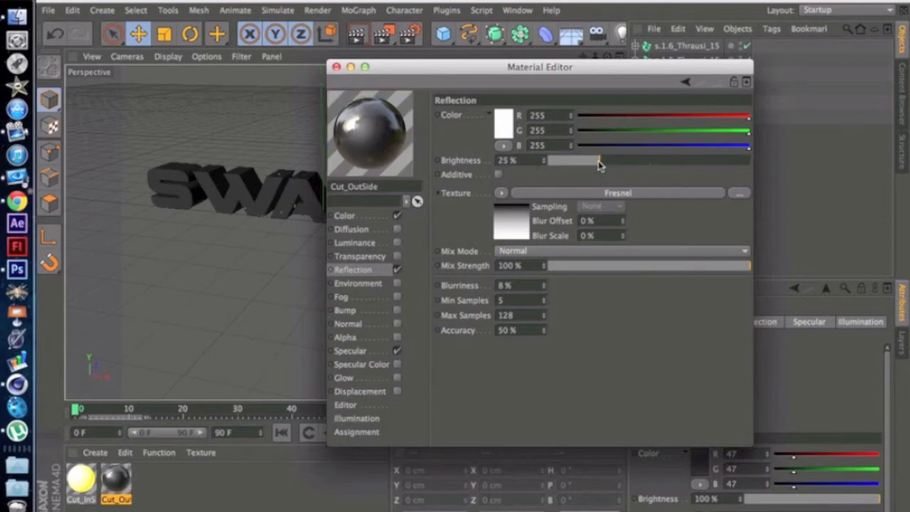
left_click(598, 163)
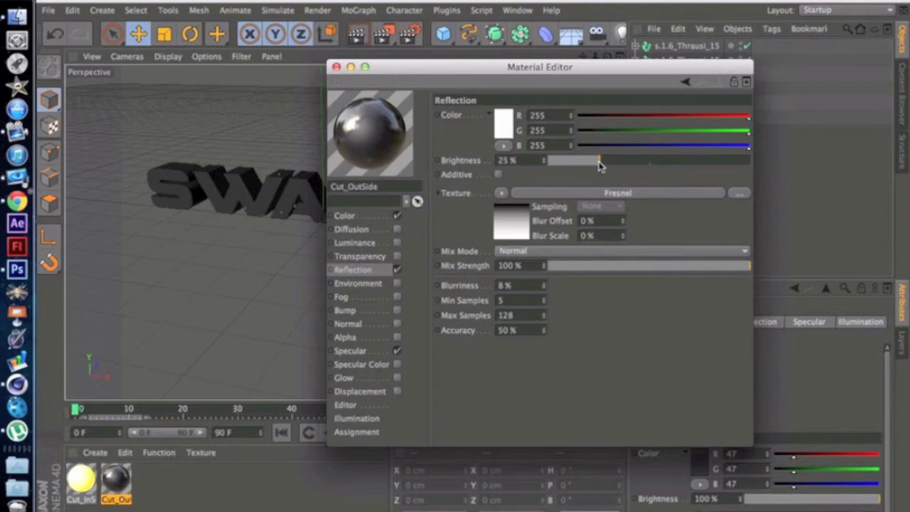
left_click(627, 266)
left_click_drag(620, 269, 599, 268)
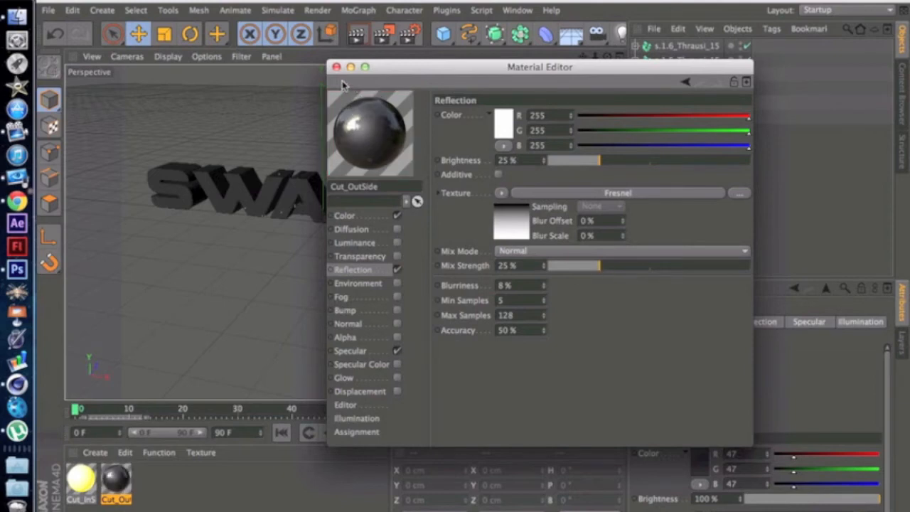
Step: Turn off Specular on the Cut_OutSide material, close the material editor and deselect the material
left_click(396, 351)
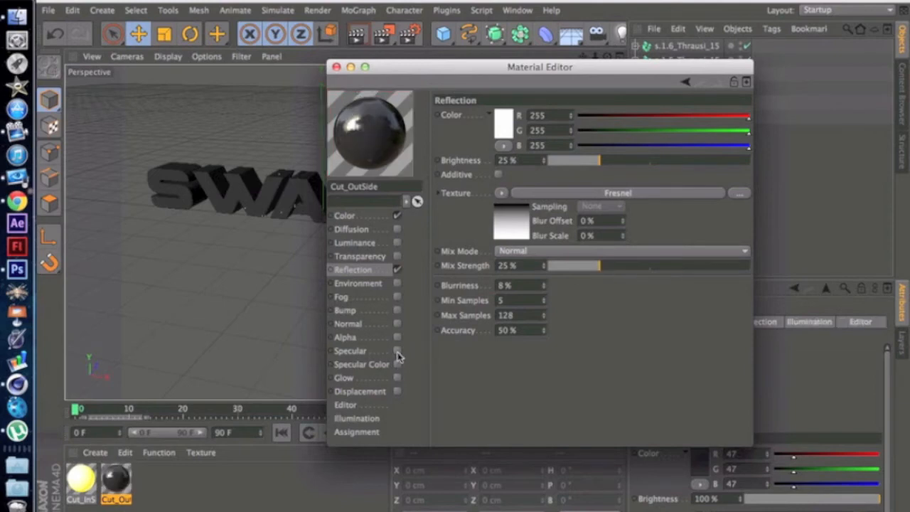
left_click(336, 67)
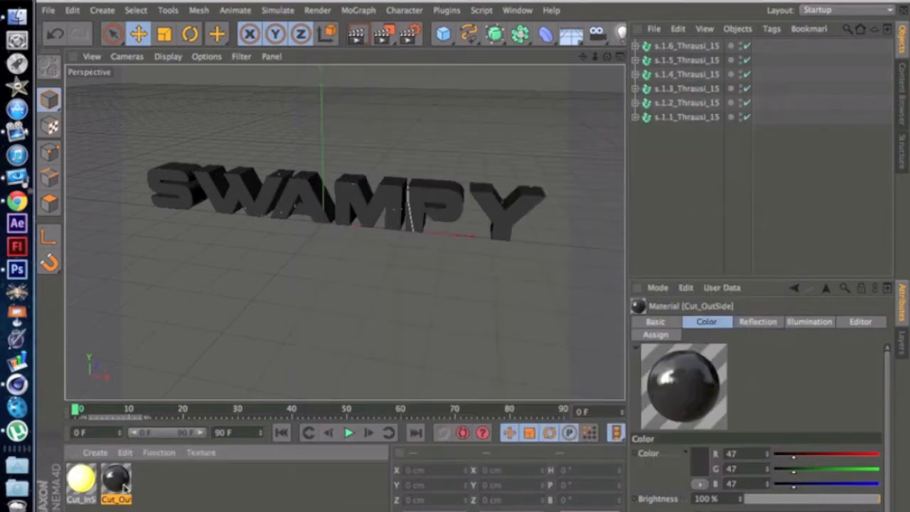
left_click(208, 495)
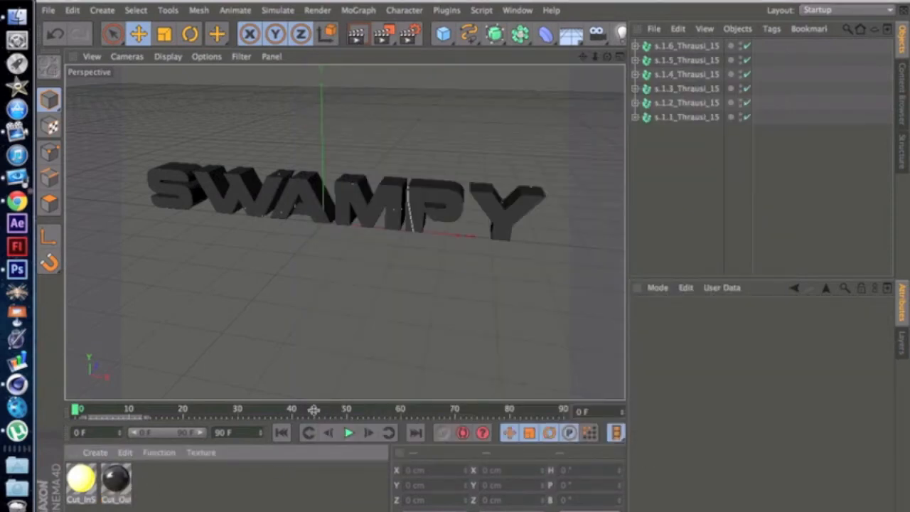
Step: Group all six Thrausi fracture objects under a null and name it "text"
left_click_drag(665, 153, 649, 44)
left_click(667, 158)
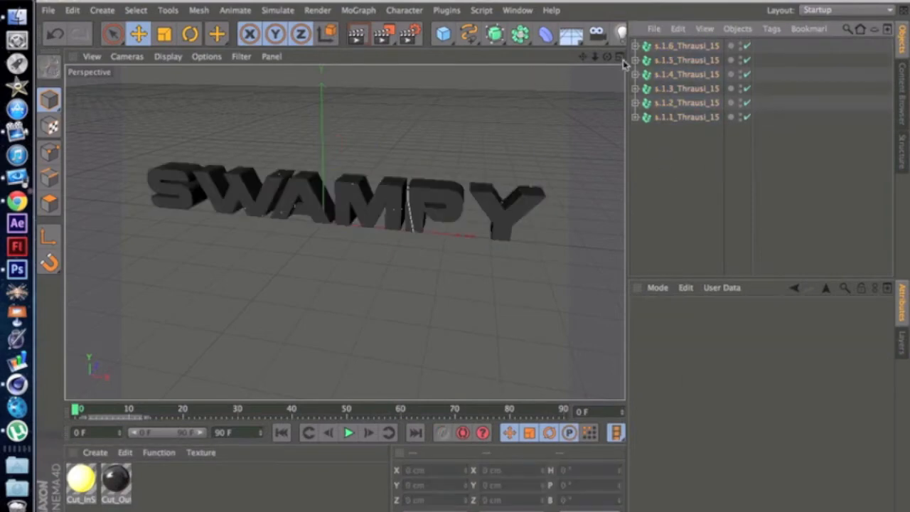
left_click_drag(346, 230, 345, 232, "alt")
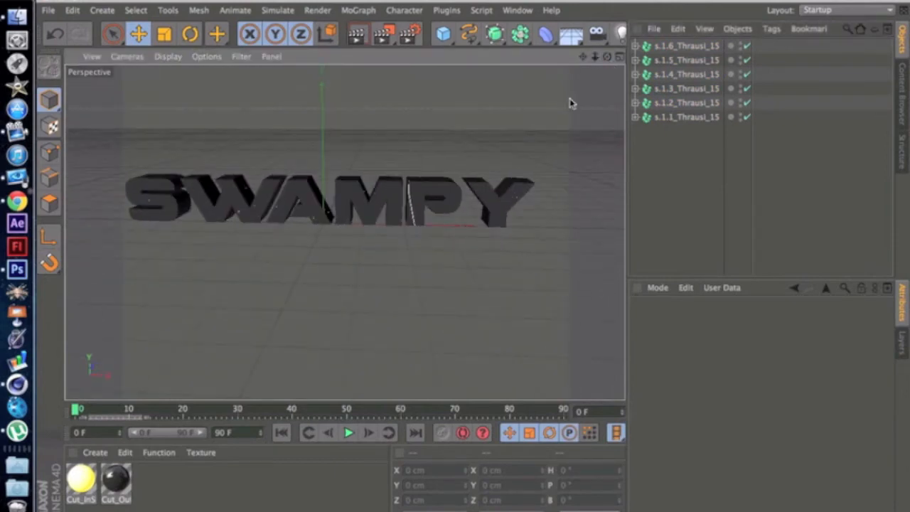
left_click_drag(664, 177, 685, 45)
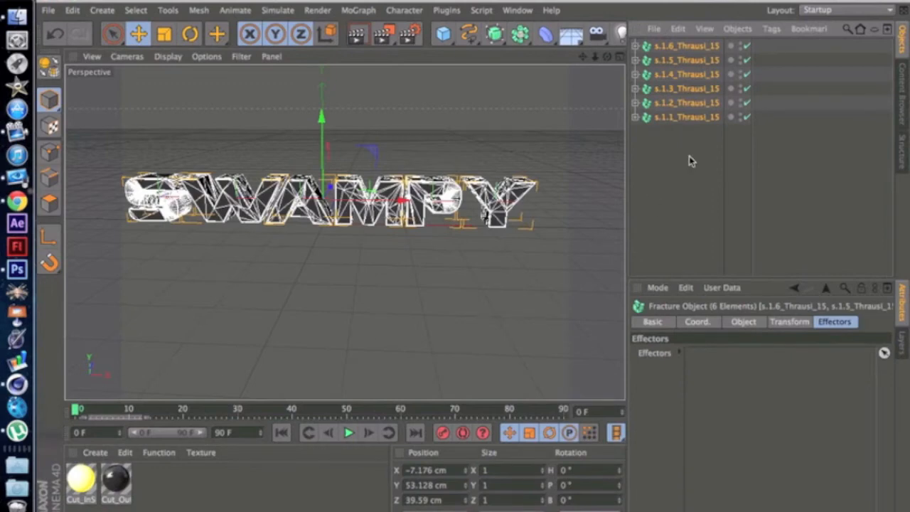
key("alt+g")
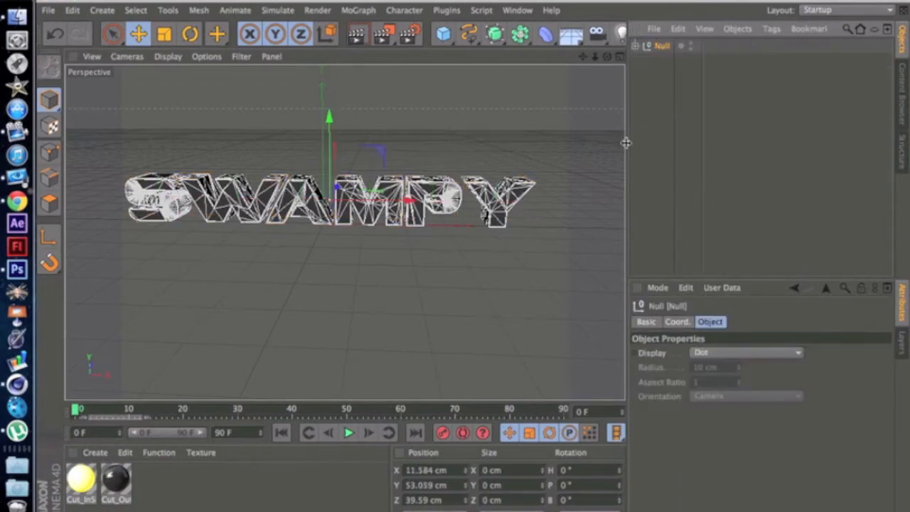
double_click(663, 47)
type("te")
key("Return")
Step: Expand the text group and, with nothing selected, add a MoGraph Random effector to the scene
left_click(636, 45)
left_click(687, 151)
left_click_drag(680, 145, 670, 60)
left_click(689, 170)
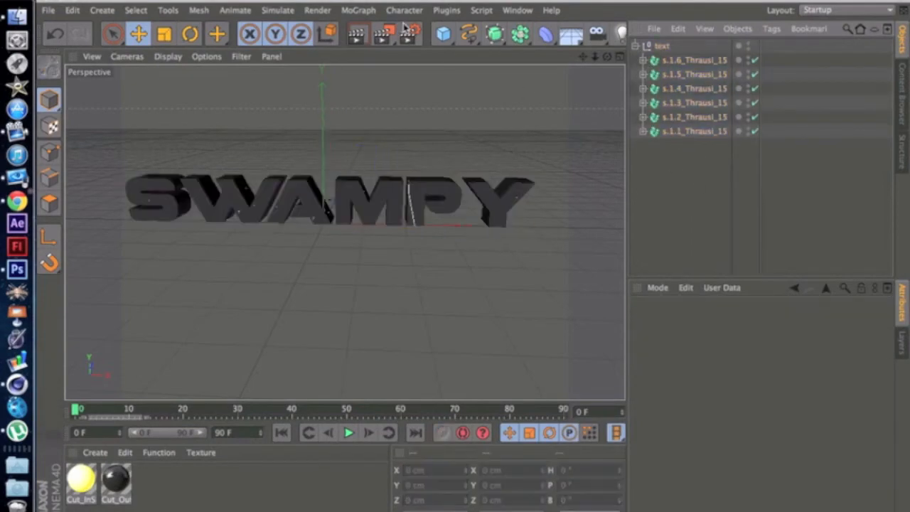
left_click(348, 10)
mouse_move(391, 34)
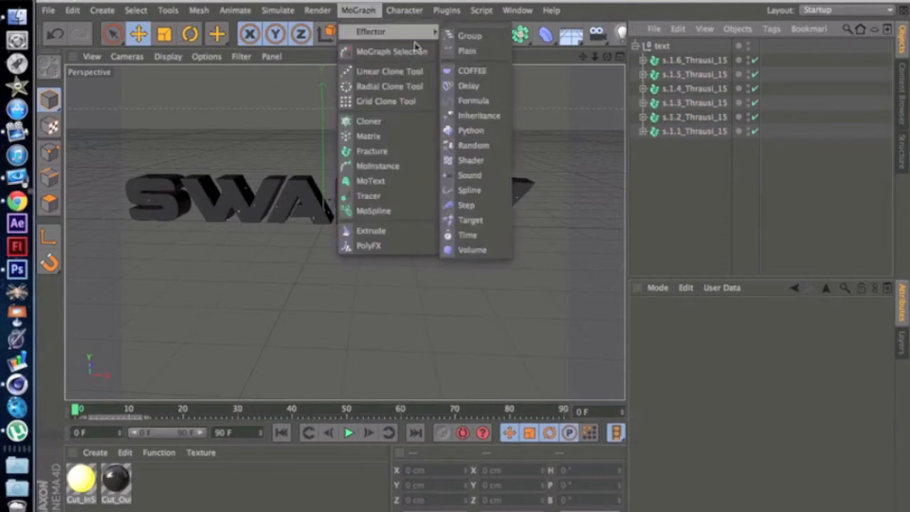
left_click(488, 148)
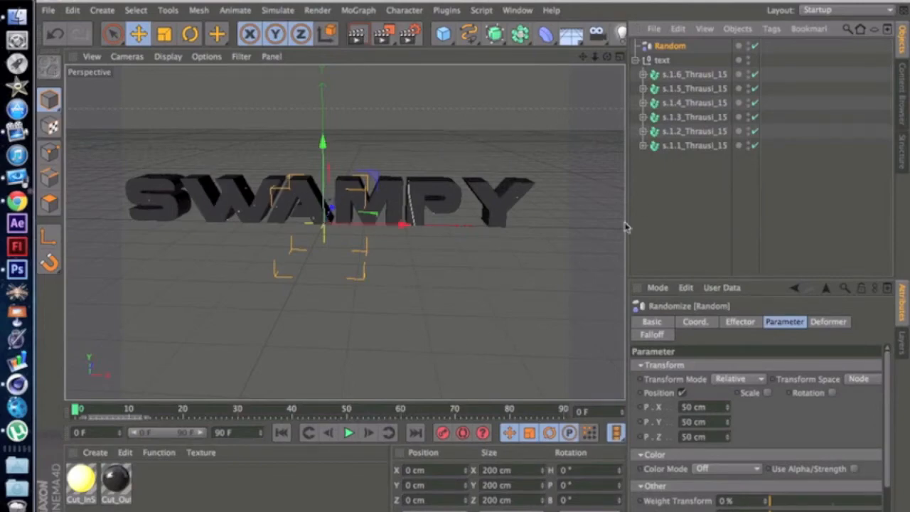
Step: Assign the Random effector to all six fracture objects, render the view as a preview, and deselect everything
left_click_drag(672, 165, 675, 77)
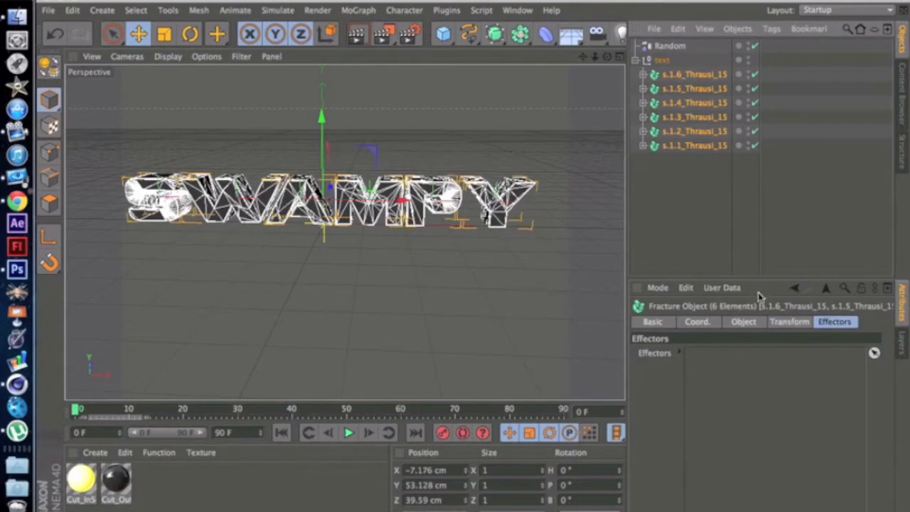
left_click_drag(655, 47, 777, 403)
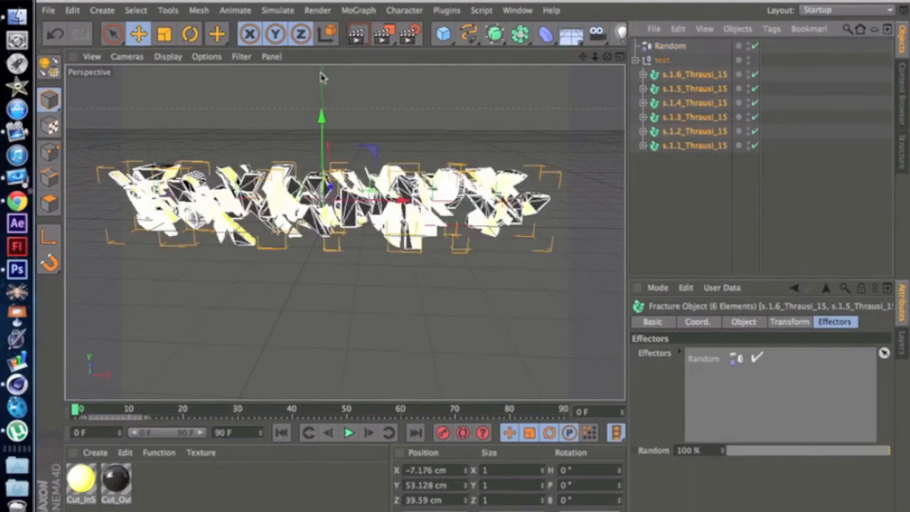
left_click(357, 37)
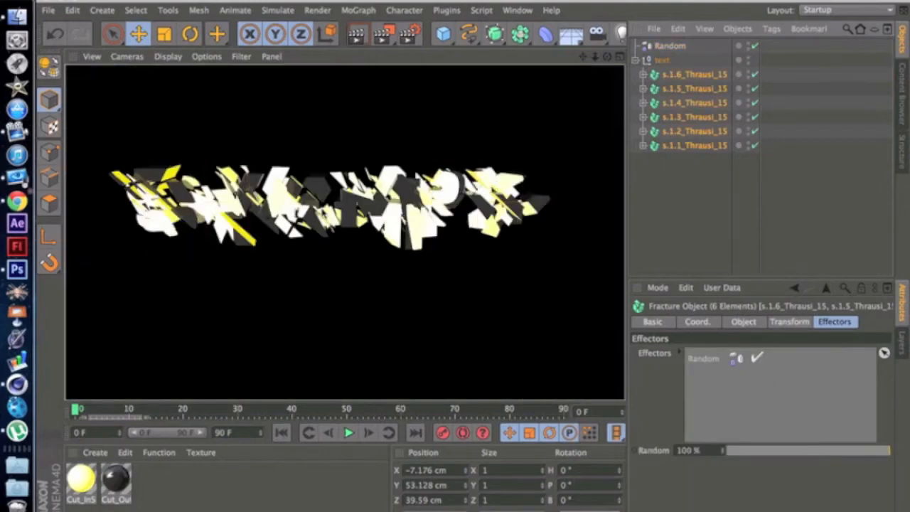
left_click(714, 217)
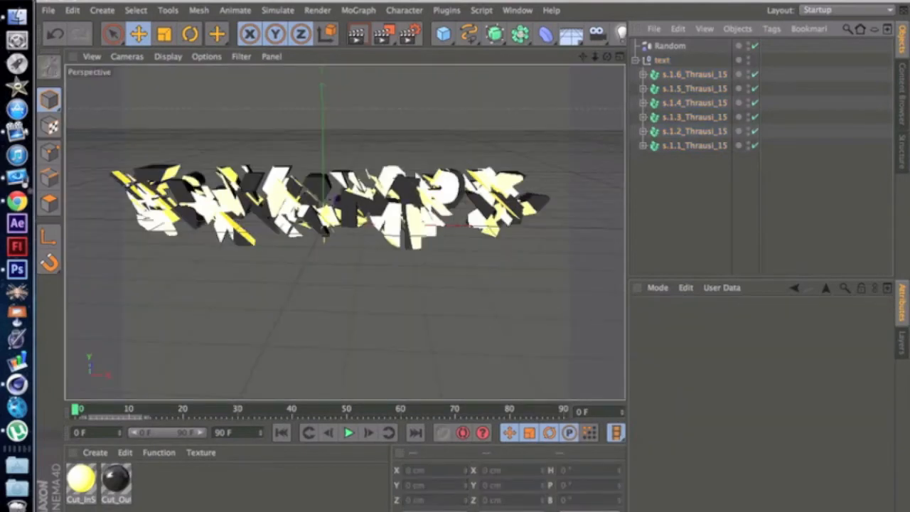
Step: Select the Random effector and open its transform parameters
left_click(668, 45)
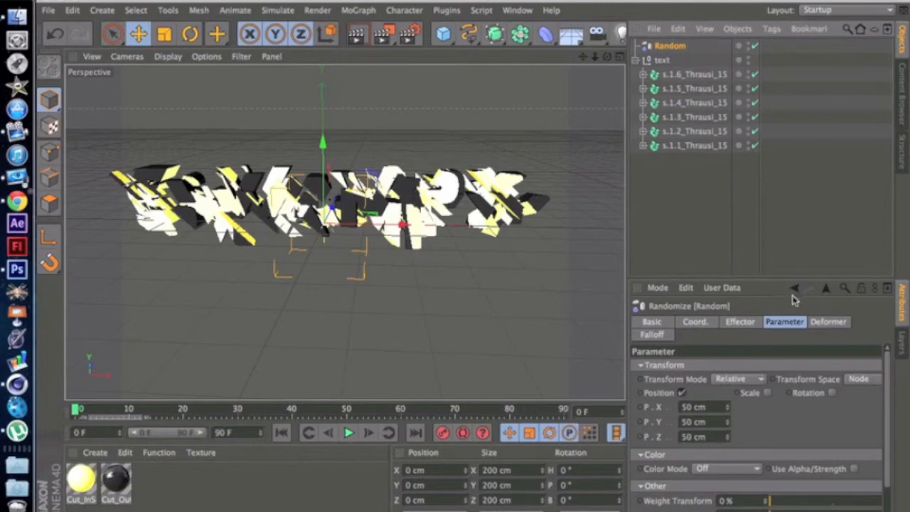
left_click(700, 324)
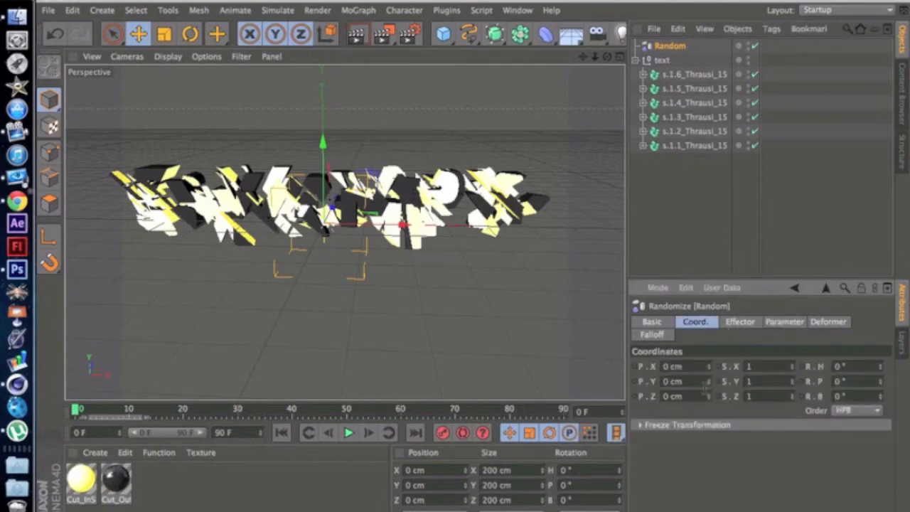
left_click(740, 321)
left_click(784, 322)
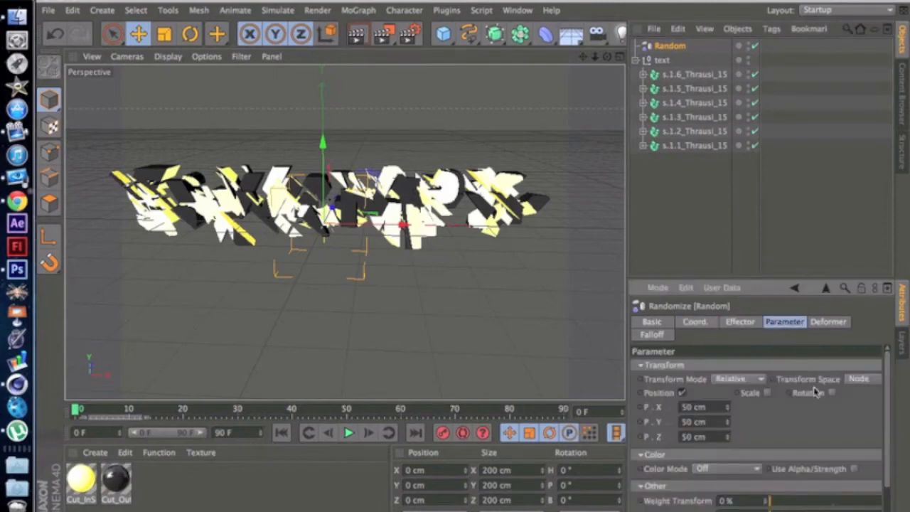
left_click(767, 393)
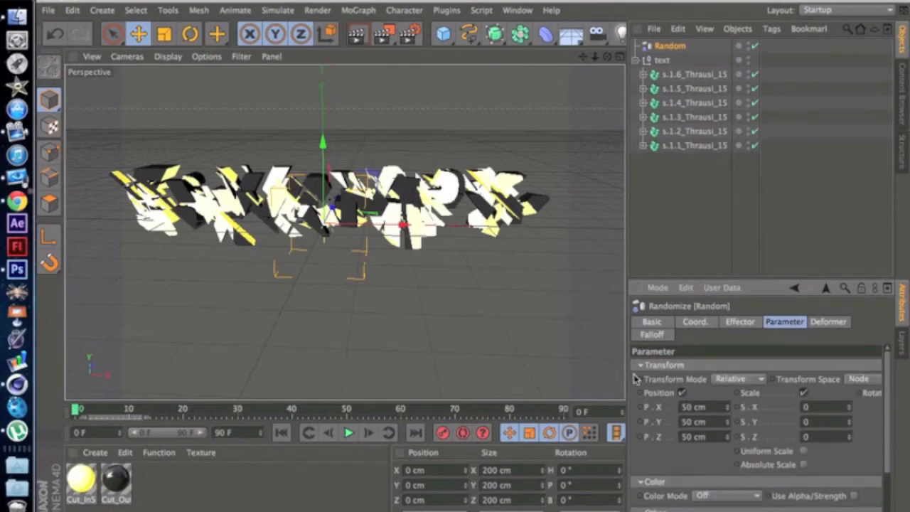
left_click_drag(620, 378, 584, 378)
left_click(860, 379)
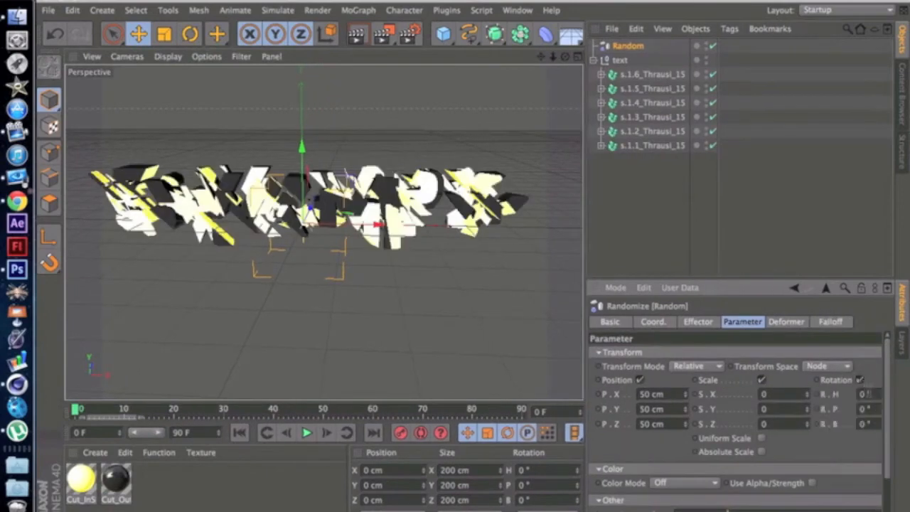
left_click(859, 379)
left_click(761, 379)
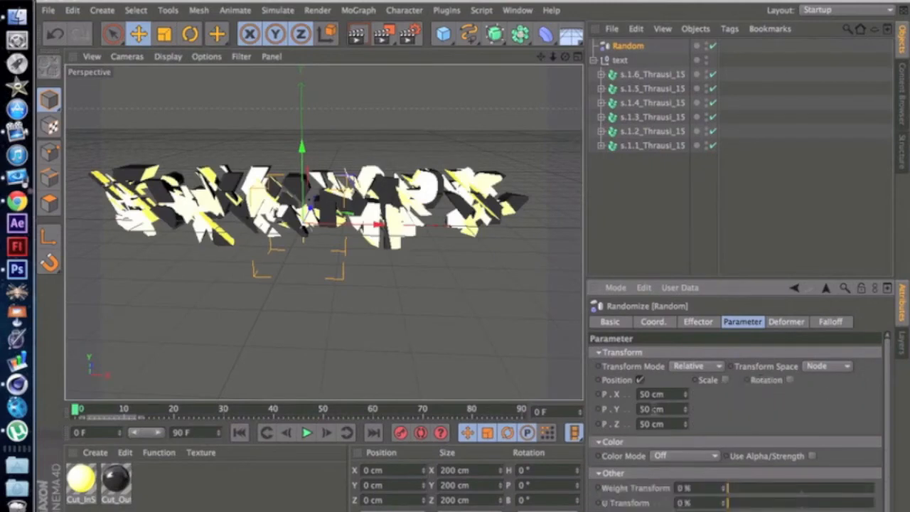
Step: Set the Random effector's X, Y and Z position offsets to 0 cm, render the view as a check, and deselect the effector
type("0")
left_click(649, 409)
type("00")
key("BackSpace")
key("BackSpace")
key("BackSpace")
type("0")
key("Return")
type("0")
key("Return")
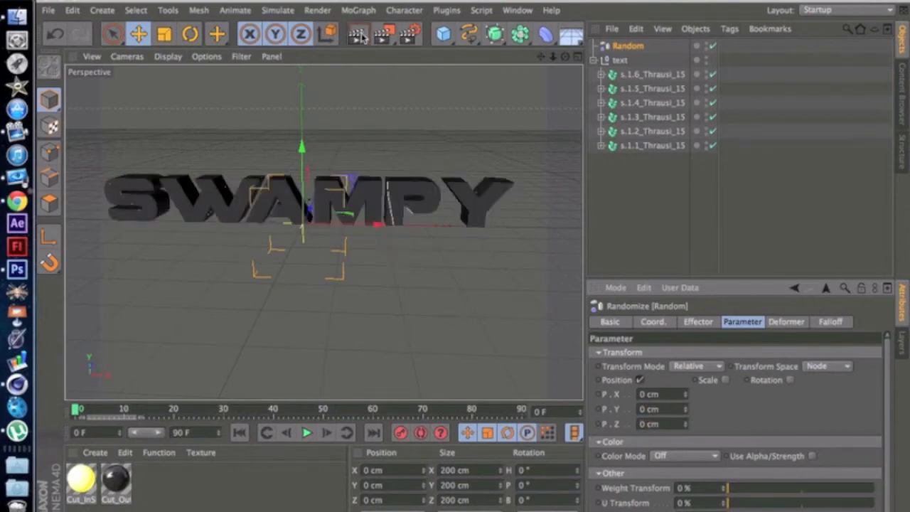
key("ctrl+r")
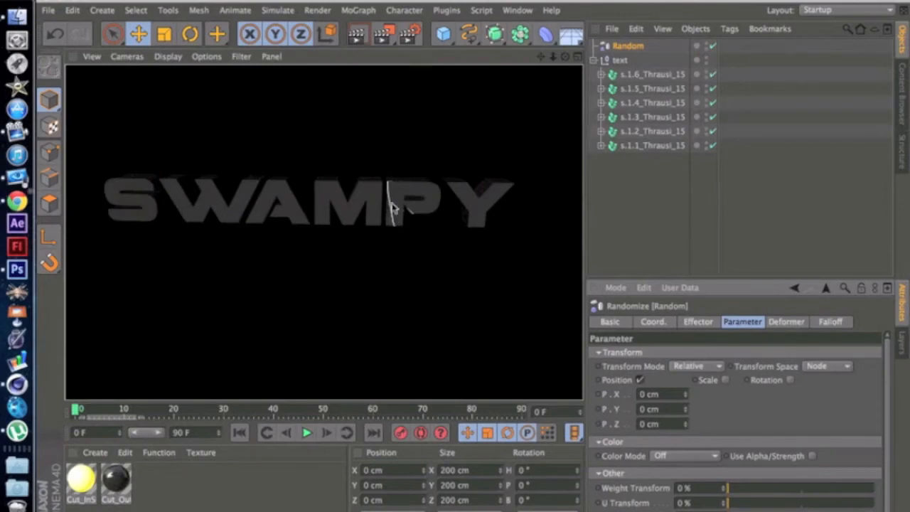
left_click(431, 224)
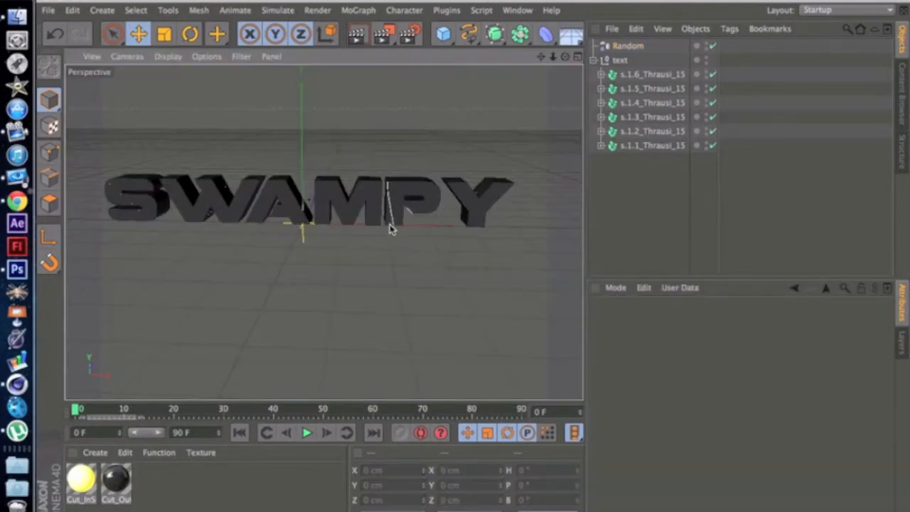
Step: Set the Random effector's position offsets to X 4 cm, Y 5 cm and Z 4 cm, render the view and deselect the effector
left_click(624, 46)
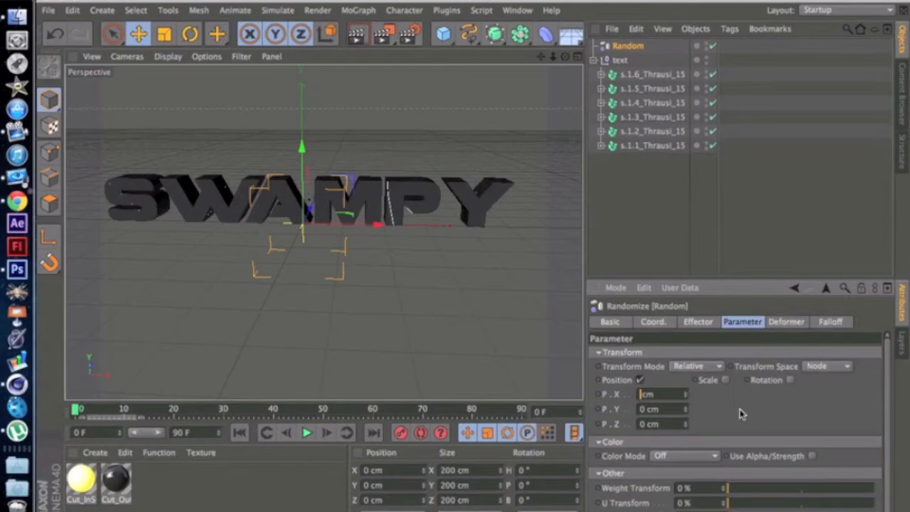
type("4")
key("Tab")
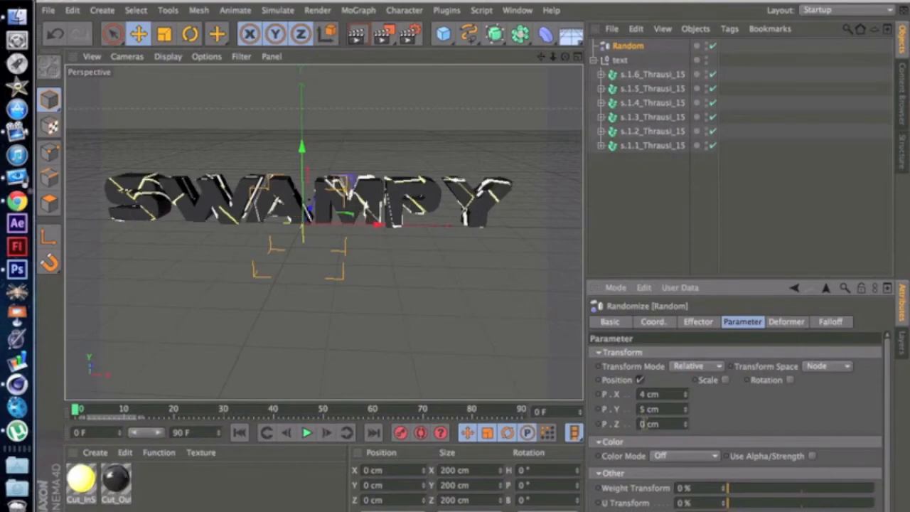
type("4")
left_click(358, 34)
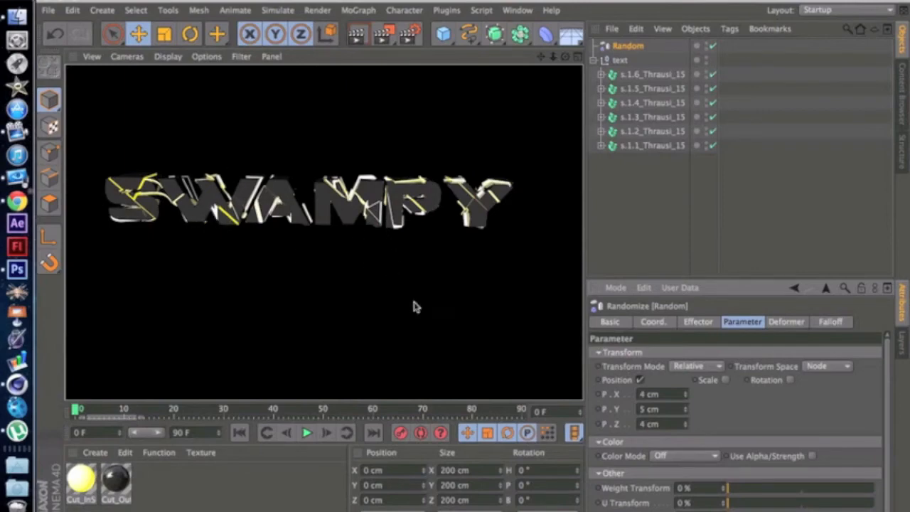
left_click(379, 267)
Step: Render the scattered text from a slightly rotated angle and dismiss the preview
mouse_move(565, 56)
left_mouse_down()
mouse_move(668, 53)
mouse_move(658, 77)
mouse_move(565, 56)
left_mouse_up()
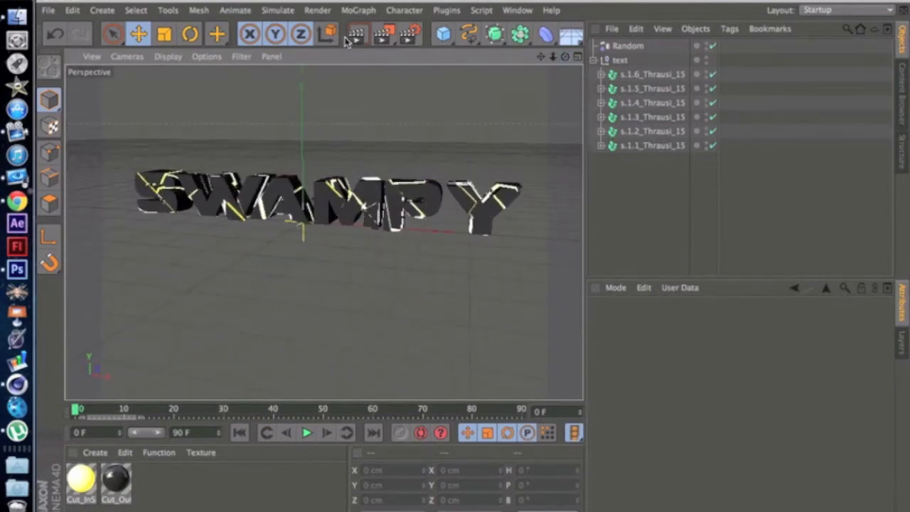
left_click(357, 35)
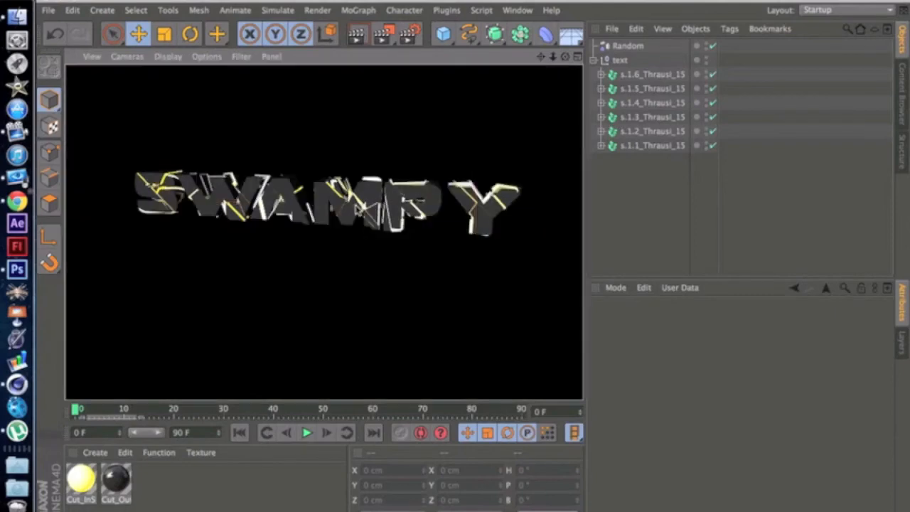
left_click(644, 208)
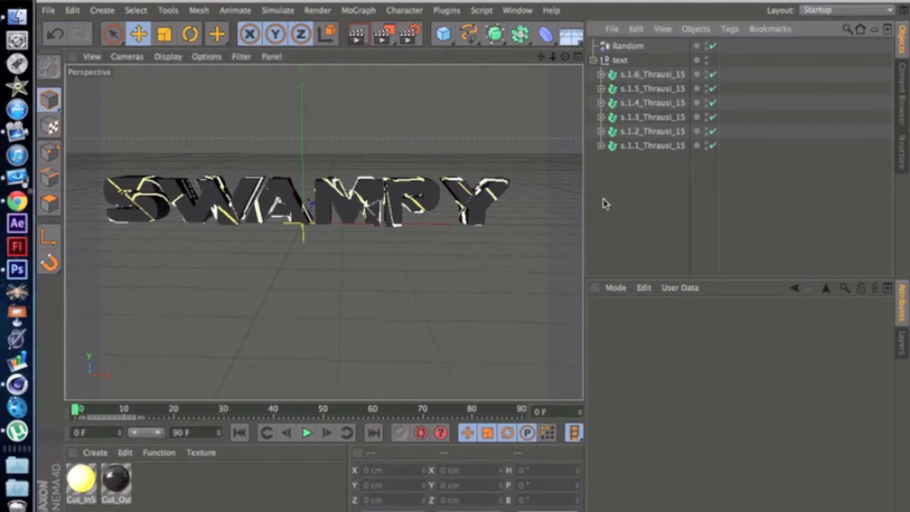
Step: Collapse the text group and add two light objects to the scene
left_click(596, 62)
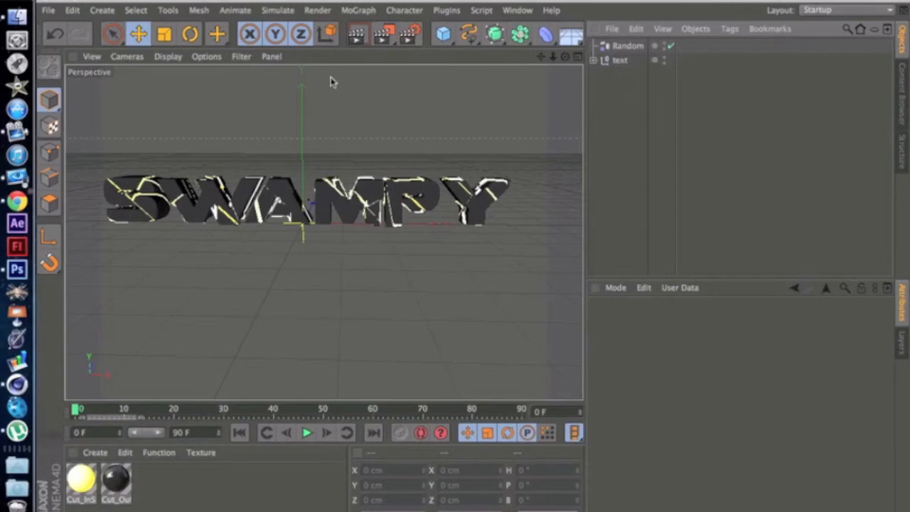
mouse_move(582, 76)
left_mouse_down()
mouse_move(593, 75)
mouse_move(575, 76)
left_mouse_up()
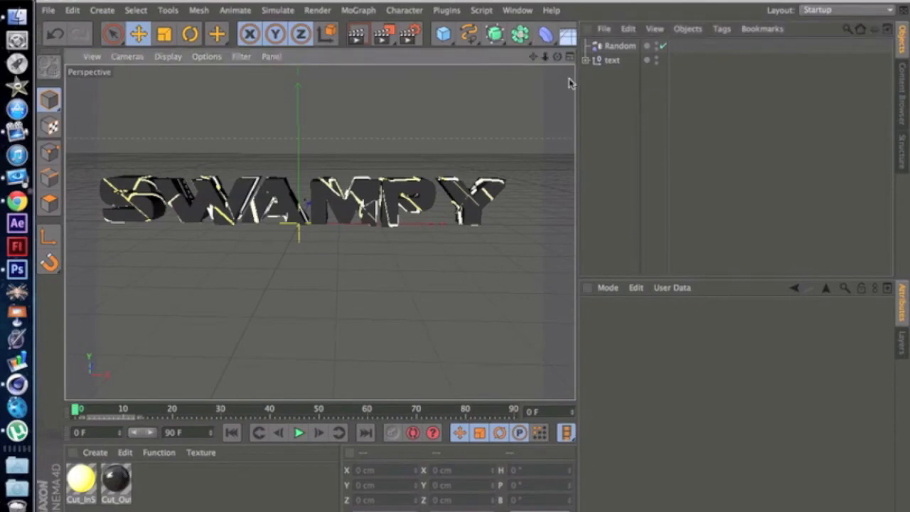
left_click_drag(577, 81, 656, 90)
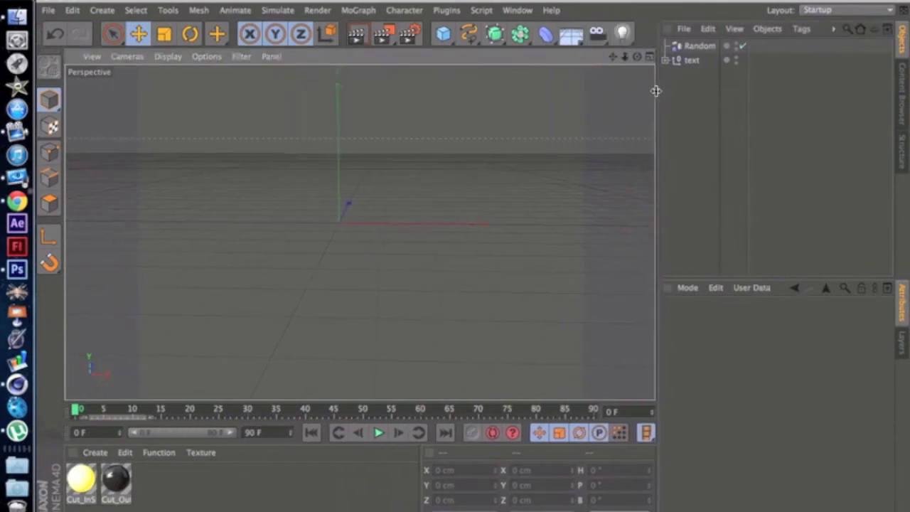
left_click(622, 34)
left_click(622, 33)
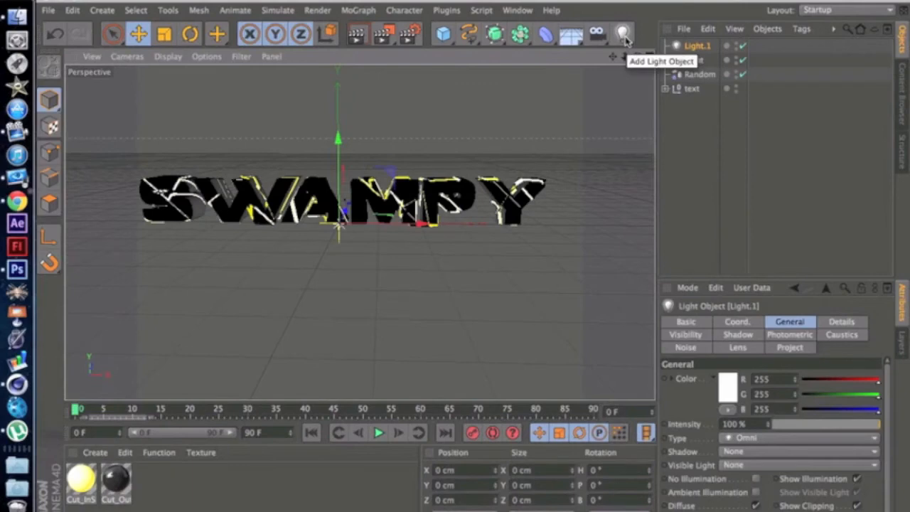
Step: Move Light.1 up and behind the text, to about Y 202 cm and Z 507 cm
left_click_drag(638, 57, 643, 60)
left_click_drag(432, 207, 618, 178)
left_click_drag(542, 180, 579, 113)
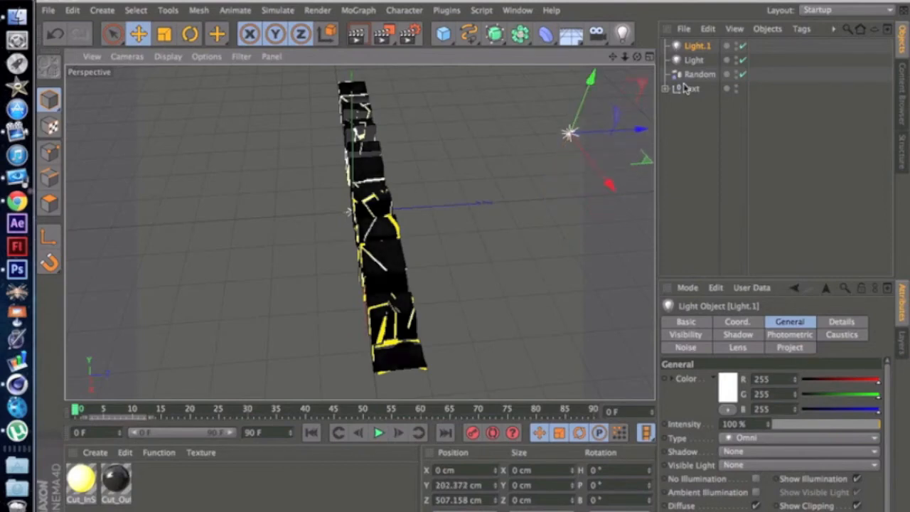
Step: Move the other light up and in front of the text, to about Y 204 cm and Z -509 cm, and render the view
left_click(693, 60)
left_click_drag(428, 207, 235, 237)
left_click_drag(142, 210, 123, 130)
left_click_drag(479, 263, 579, 50)
left_click_drag(636, 57, 637, 57)
left_click(359, 36)
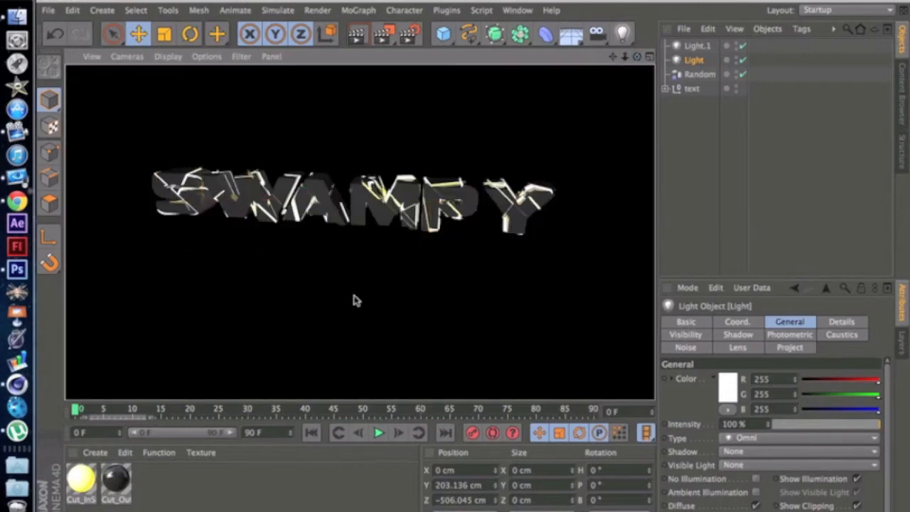
left_click_drag(356, 300, 308, 252)
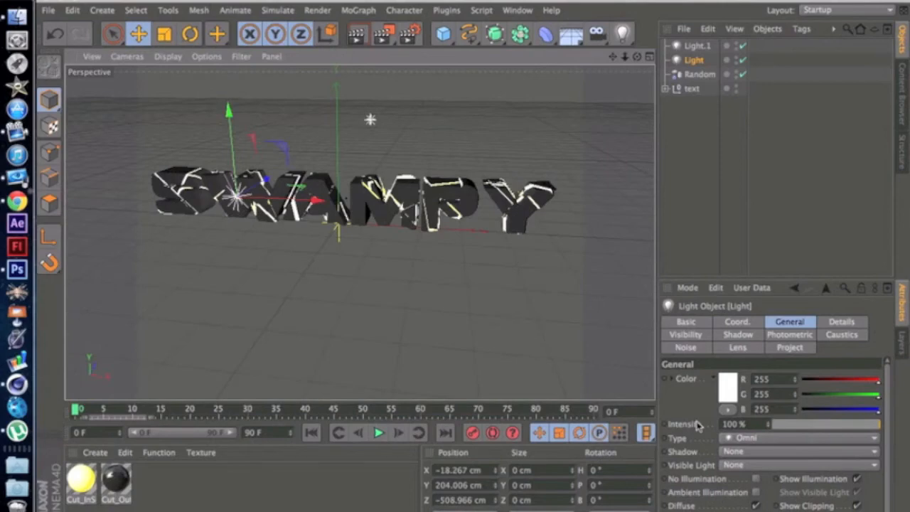
Step: Colour the front light a salmon red of RGB 255, 126, 126, render the view and deselect the light
left_click(727, 397)
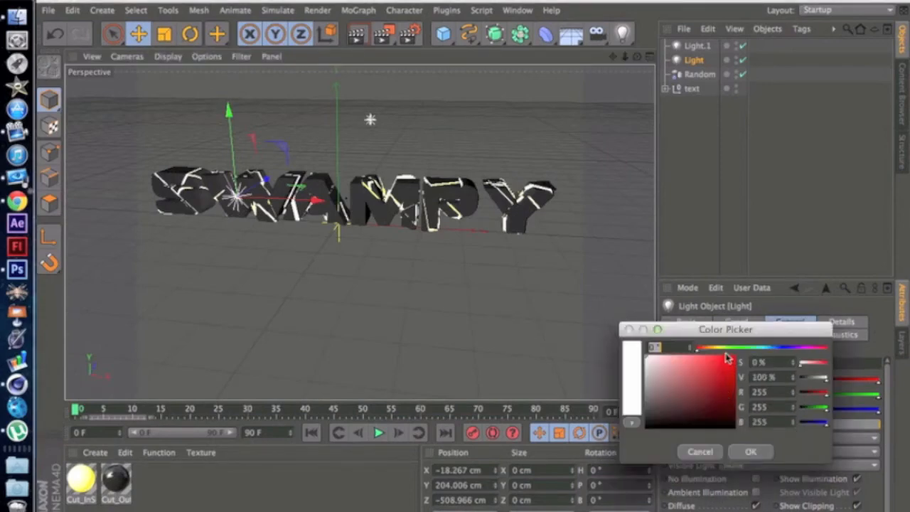
left_click_drag(711, 366, 688, 351)
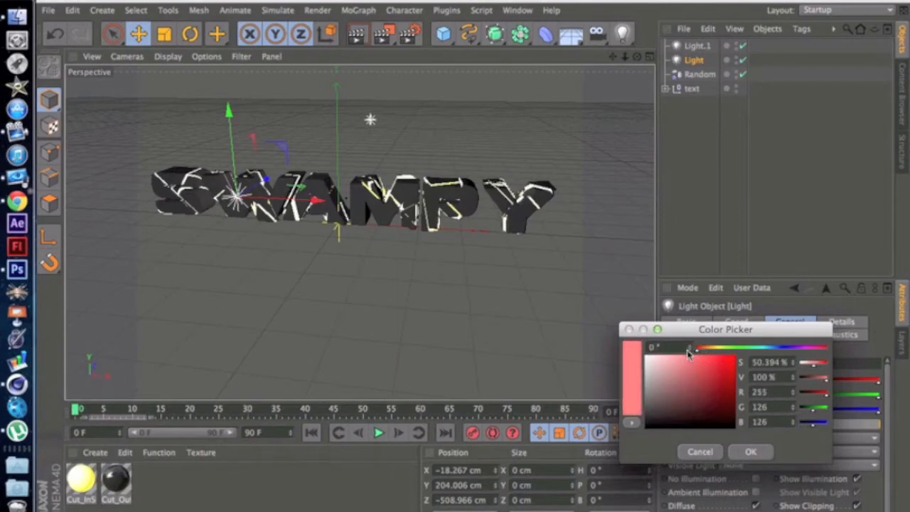
left_click(749, 452)
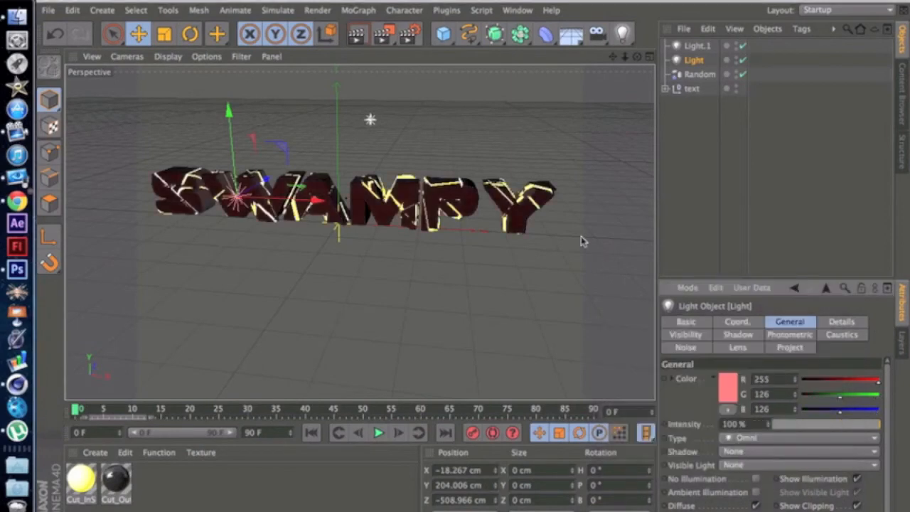
left_click(363, 37)
left_click(318, 289)
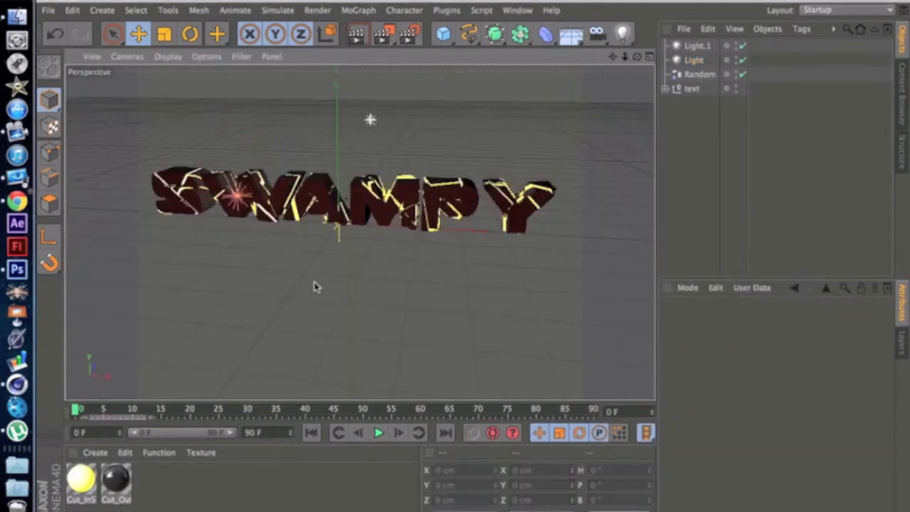
Step: Soften the front light's colour to RGB 252, 157, 157, render the view and deselect the light
left_click(239, 192)
left_click(733, 394)
left_click_drag(700, 359, 689, 358)
left_click(759, 455)
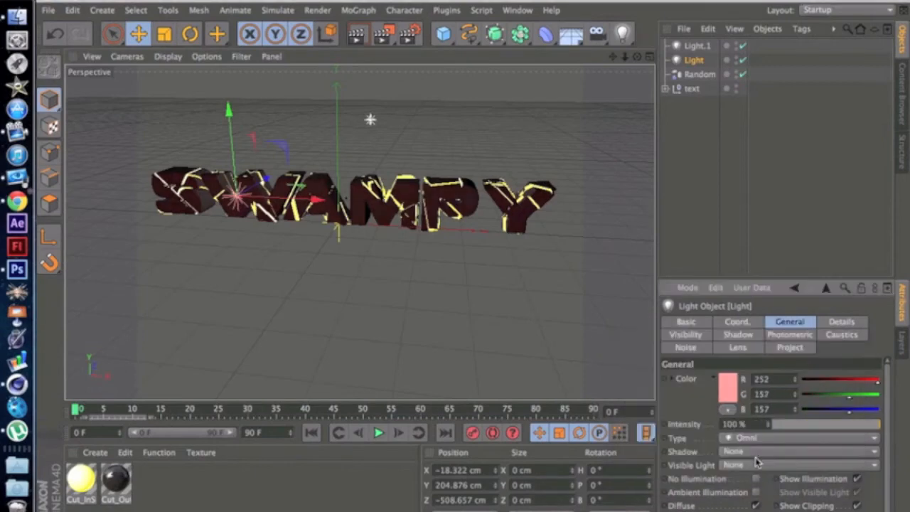
left_click(358, 37)
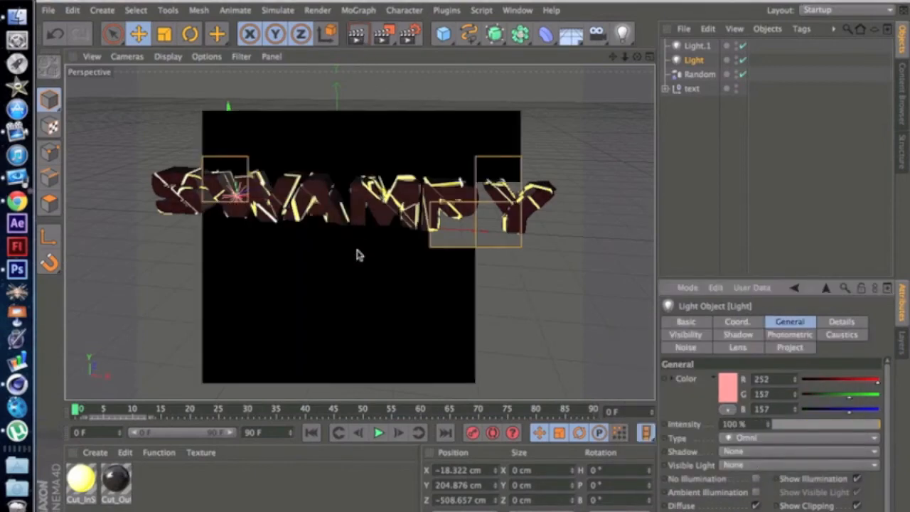
left_click(376, 299)
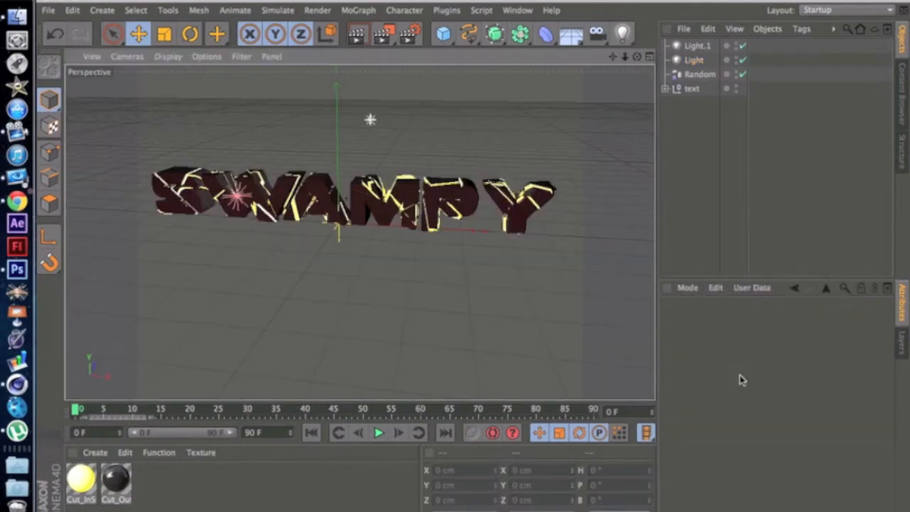
Step: Colour Light.1 behind the text pale blue with RGB 172, 237, 252, render the view and deselect the light
left_click(370, 119)
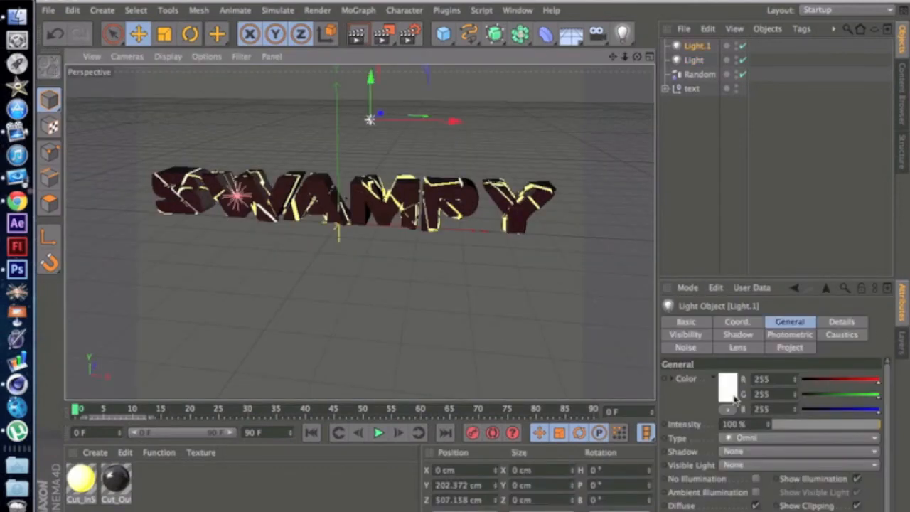
left_click(737, 397)
left_click(777, 350)
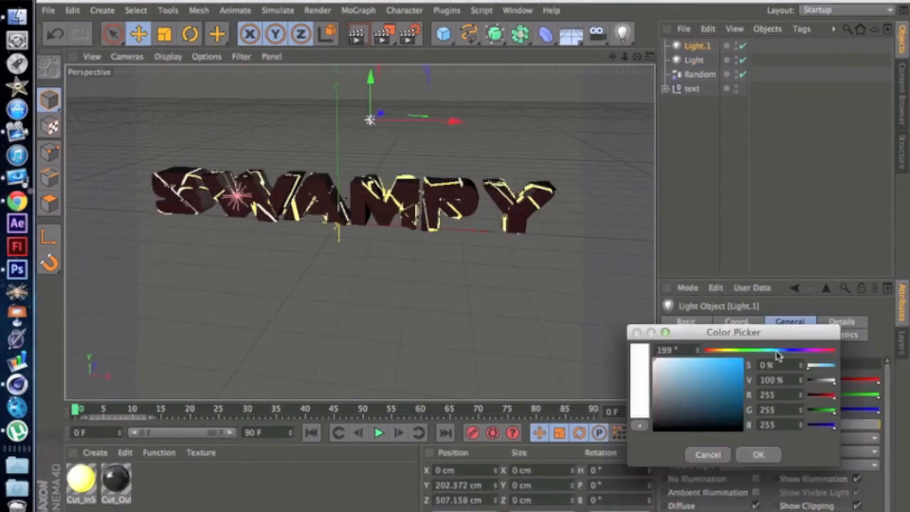
left_click_drag(780, 354, 775, 356)
left_click(681, 361)
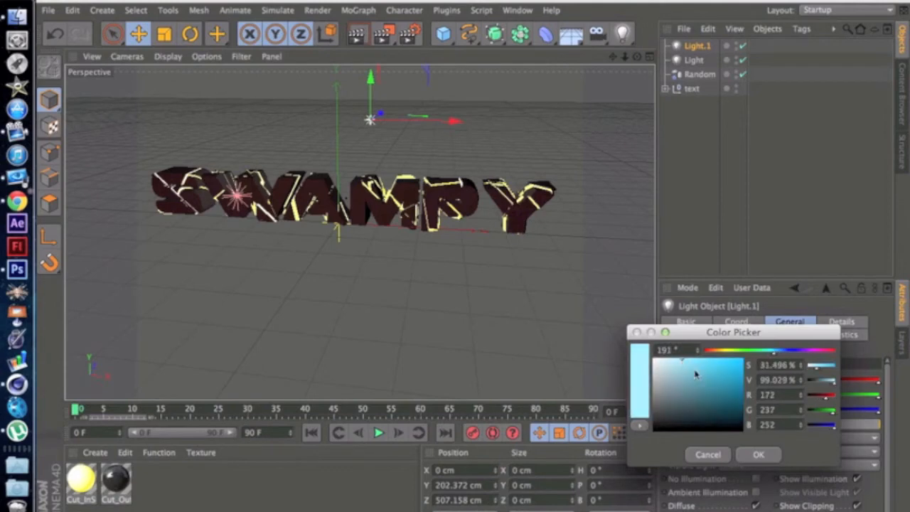
left_click(758, 454)
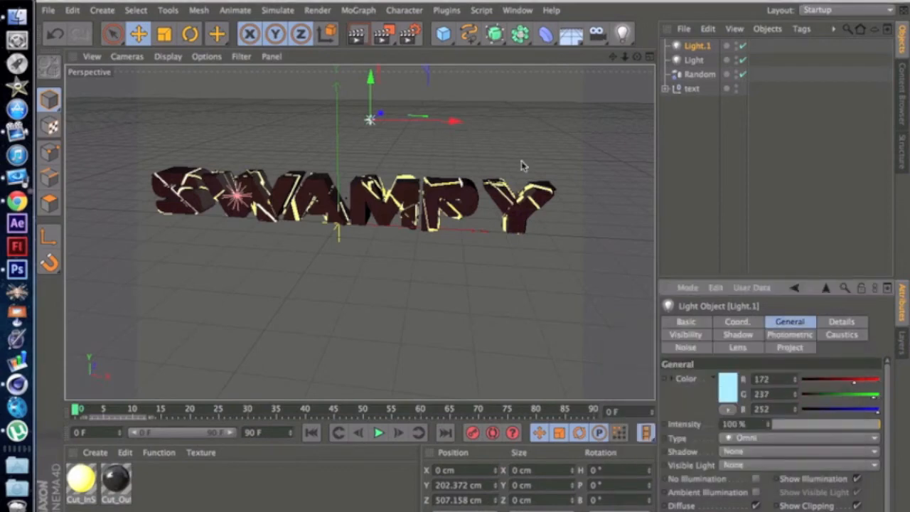
left_click(359, 35)
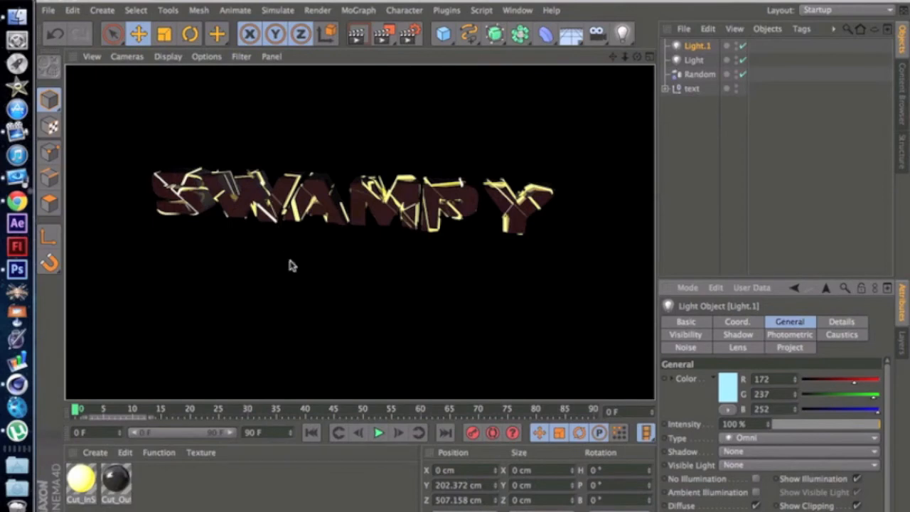
left_click(283, 256)
Step: Set the front light's colour to a paler pink of RGB 245, 164, 164 and render the view as a check
left_click(241, 202)
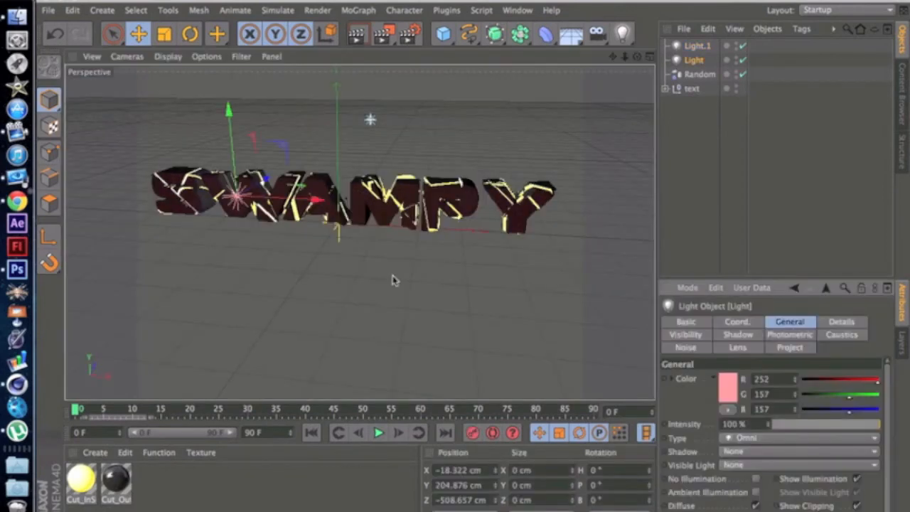
left_click(723, 389)
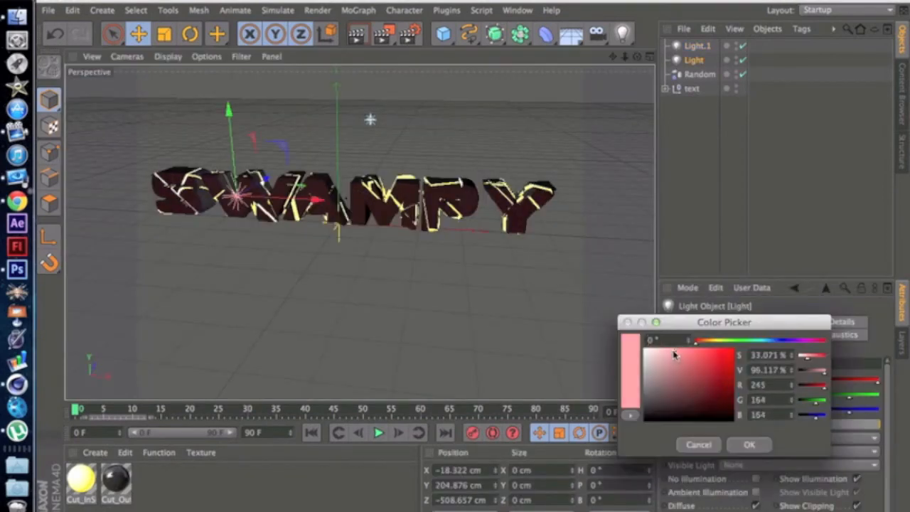
left_click(748, 444)
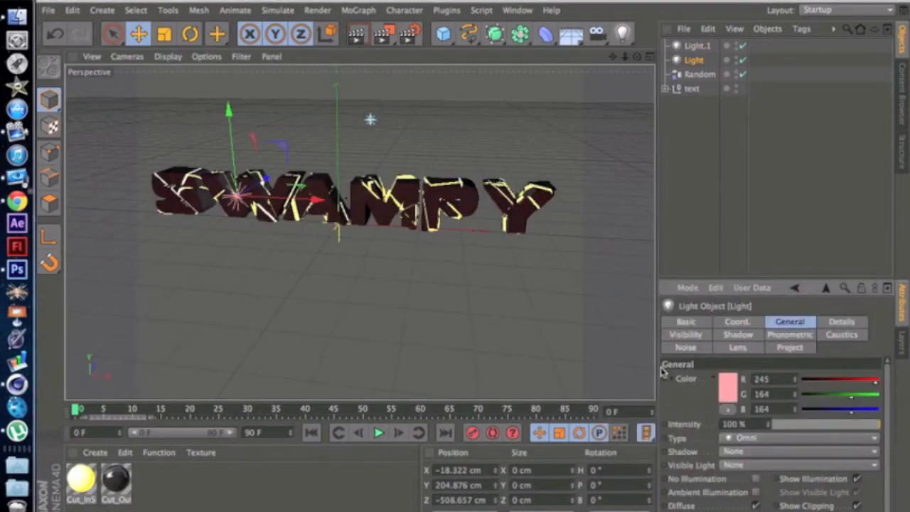
left_click(365, 38)
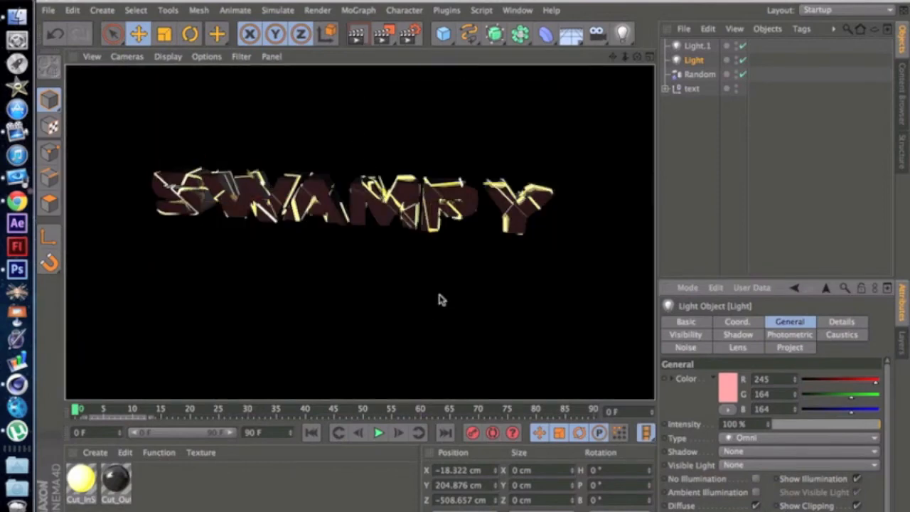
left_click(440, 300)
Step: Add a camera object to the scene from a view framing the text
mouse_move(637, 57)
left_mouse_down()
mouse_move(573, 64)
mouse_move(597, 66)
mouse_move(498, 36)
mouse_move(594, 68)
mouse_move(633, 52)
mouse_move(555, 51)
mouse_move(587, 74)
mouse_move(635, 58)
mouse_move(611, 59)
mouse_move(626, 60)
left_mouse_up()
left_click(597, 39)
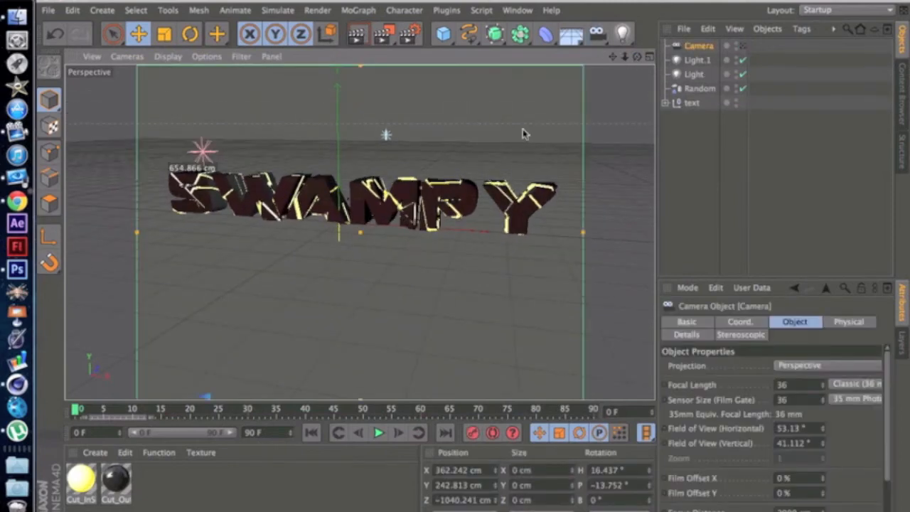
left_click_drag(635, 57, 494, 118)
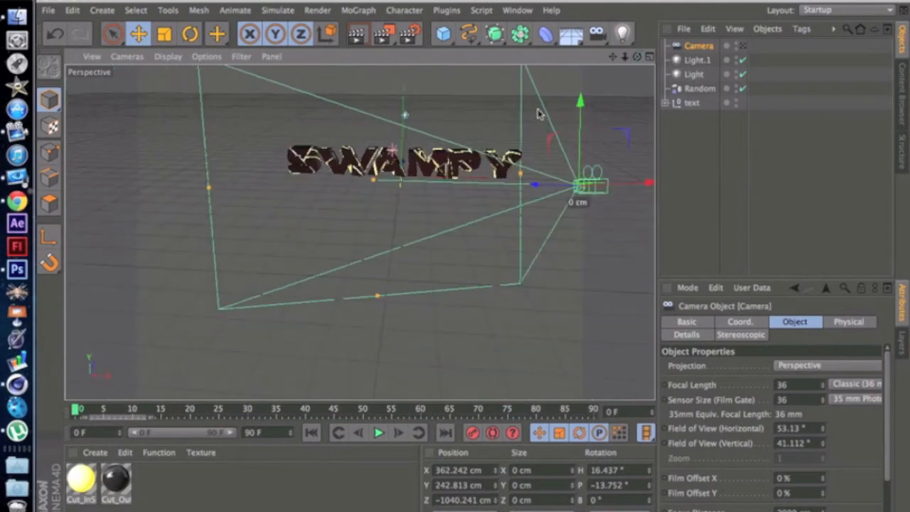
mouse_move(637, 57)
left_mouse_down()
mouse_move(604, 60)
mouse_move(637, 56)
left_mouse_up()
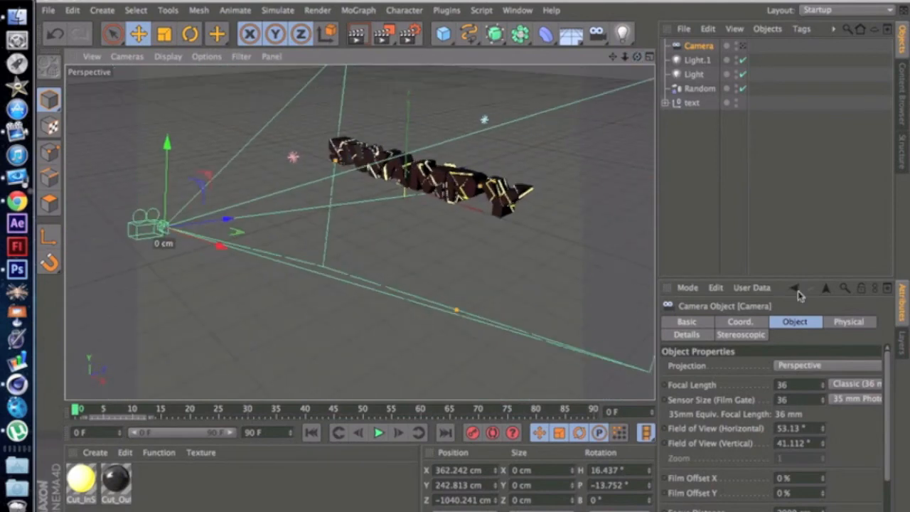
Step: Set the camera's X, Y and Z position coordinates to 0 cm
left_click(739, 322)
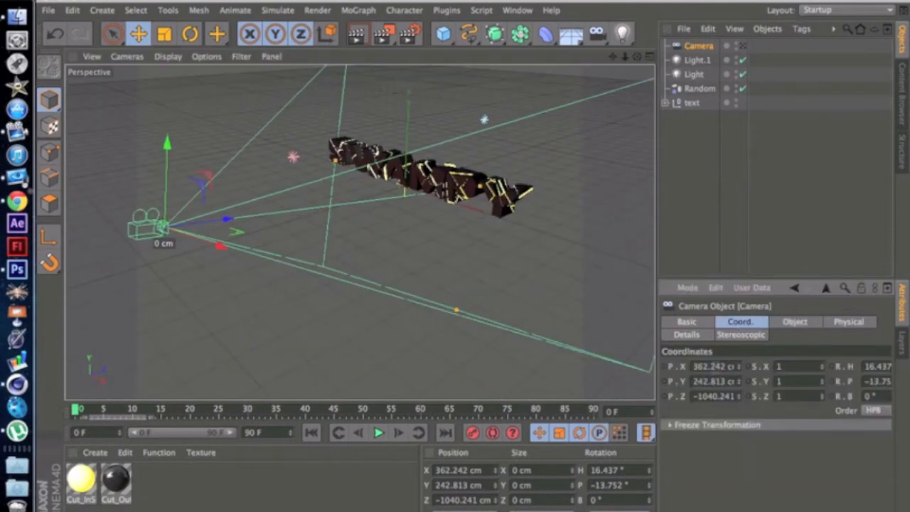
left_click_drag(693, 368, 771, 382)
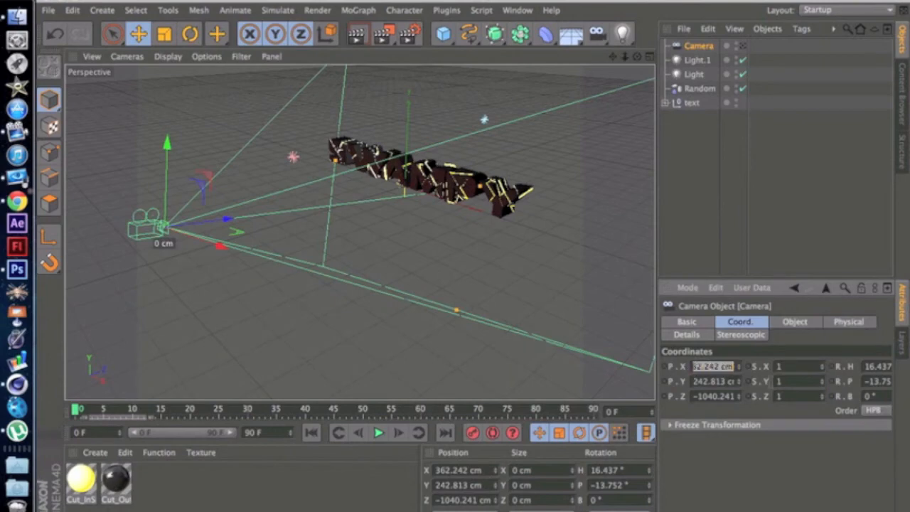
type("0")
key("Tab")
type("20")
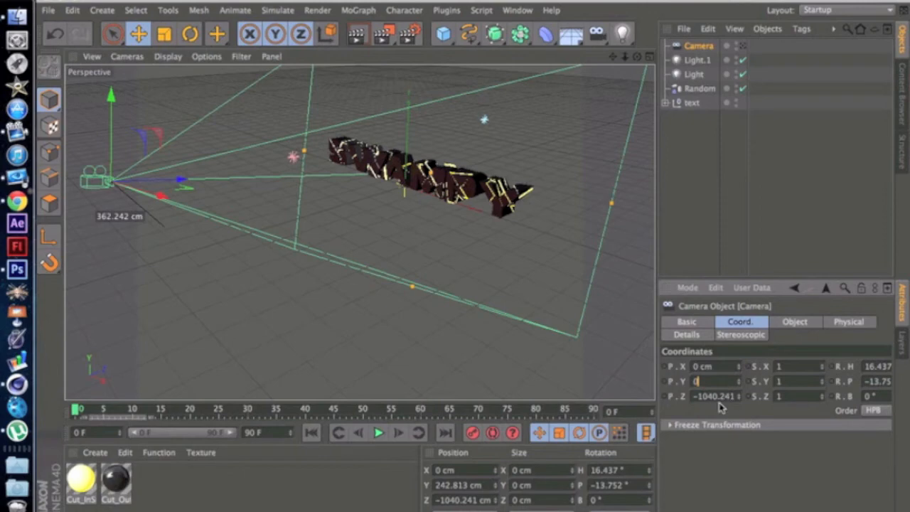
key("Tab")
type("0")
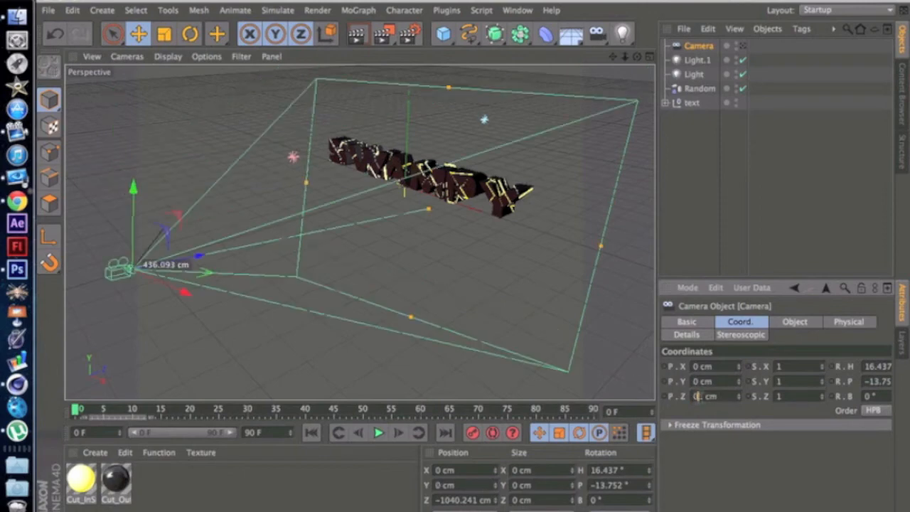
double_click(708, 395)
type("0")
Step: Reset the camera's heading and pitch rotation to 0°
double_click(868, 366)
type("0")
key("Tab")
type("0")
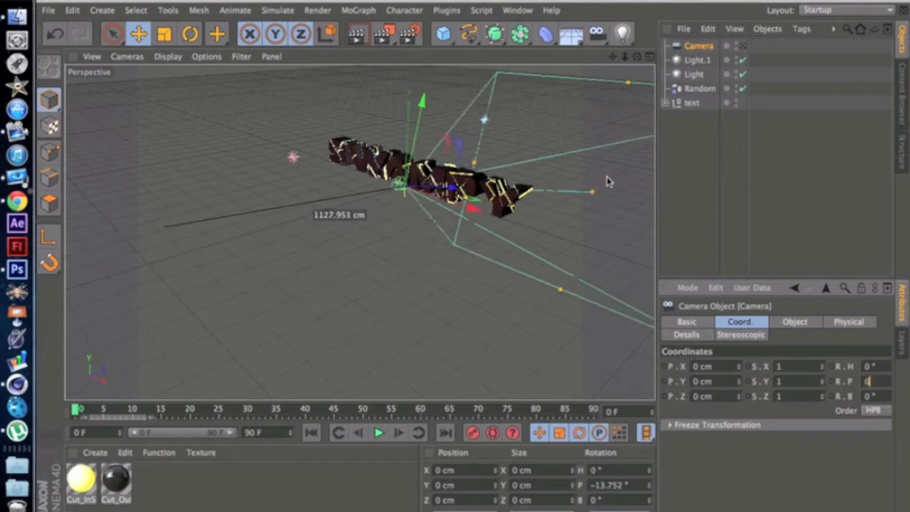
Step: Look through the camera, pull it back to -1026 cm in Z and raise it to 83 cm in Y
left_click_drag(637, 56, 359, 233)
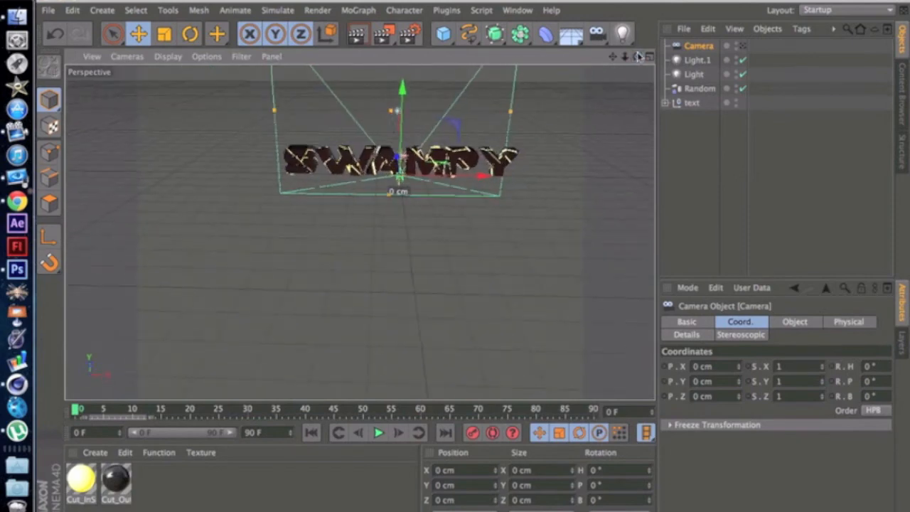
left_click(743, 47)
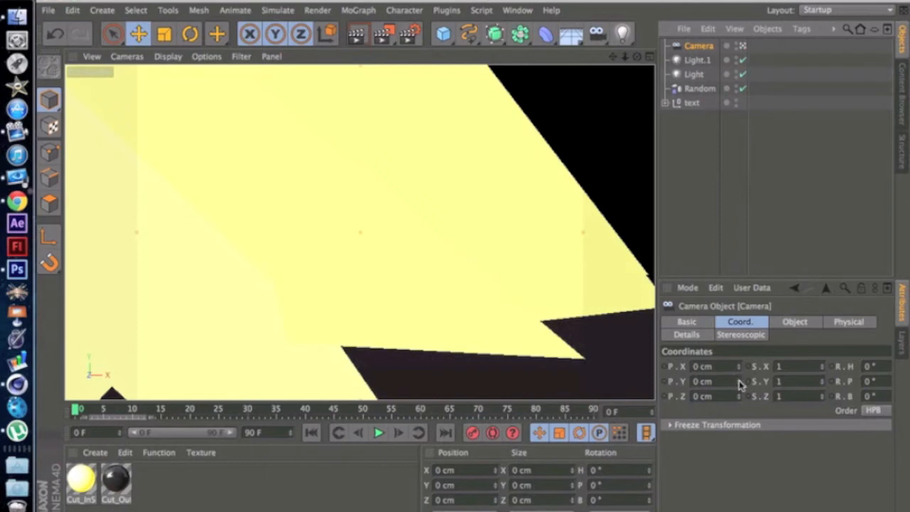
left_click_drag(738, 399, 738, 511)
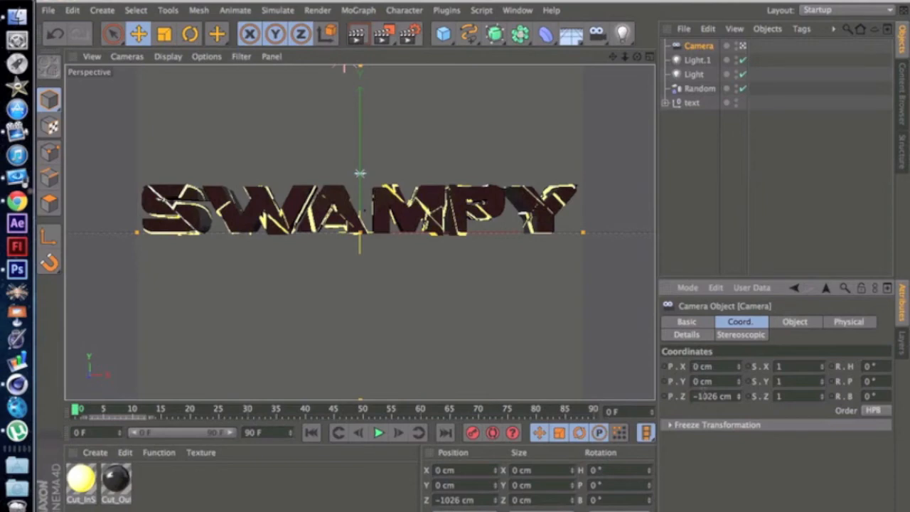
left_click_drag(740, 381, 739, 350)
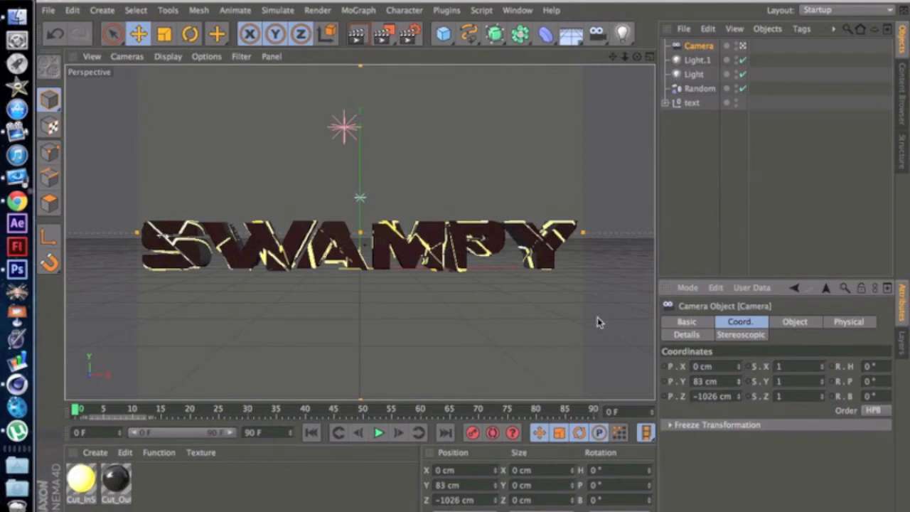
Step: Tilt the camera to a pitch of -8° and raise it to 121 cm in Y, rendering the view as a check
left_click_drag(654, 319, 635, 320)
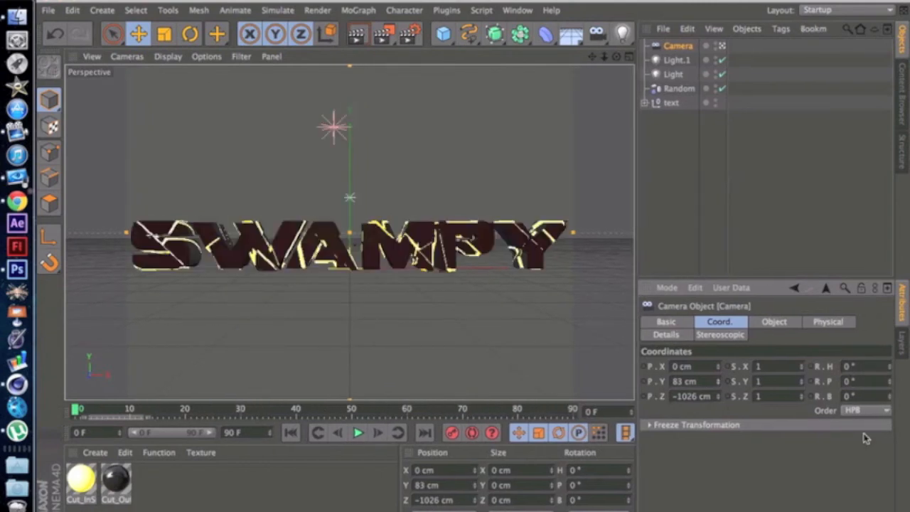
left_click_drag(887, 387, 888, 388)
left_click_drag(718, 382, 718, 367)
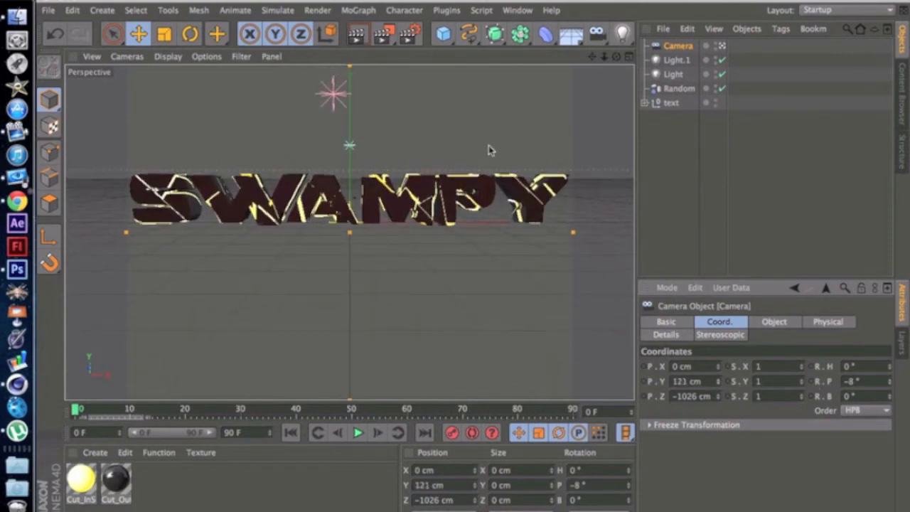
left_click(357, 34)
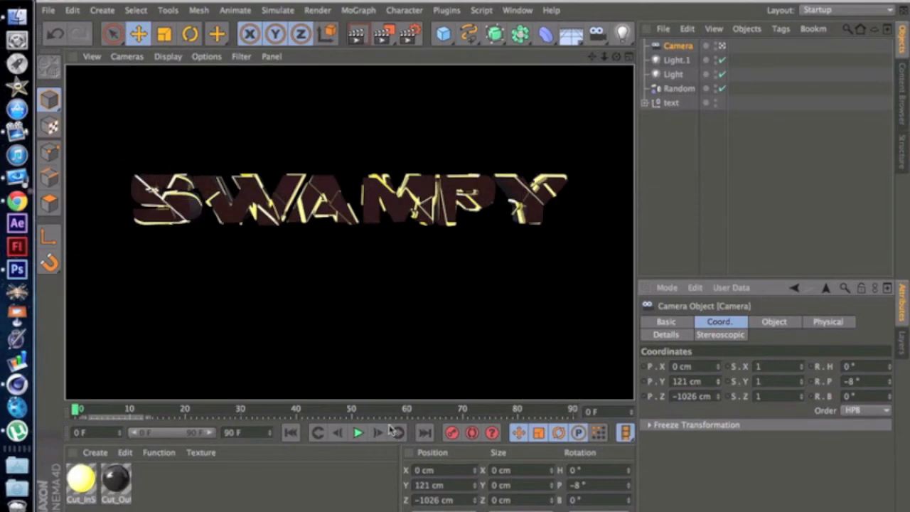
left_click(362, 255)
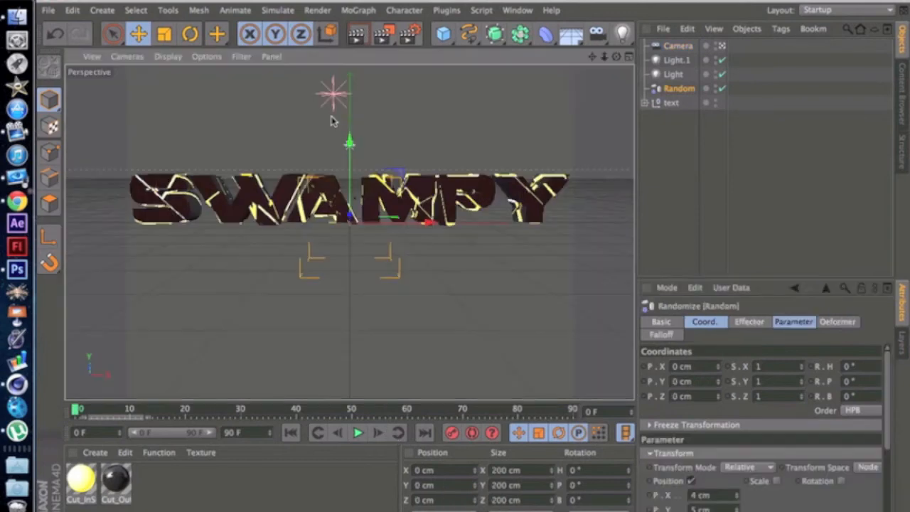
left_click(454, 286)
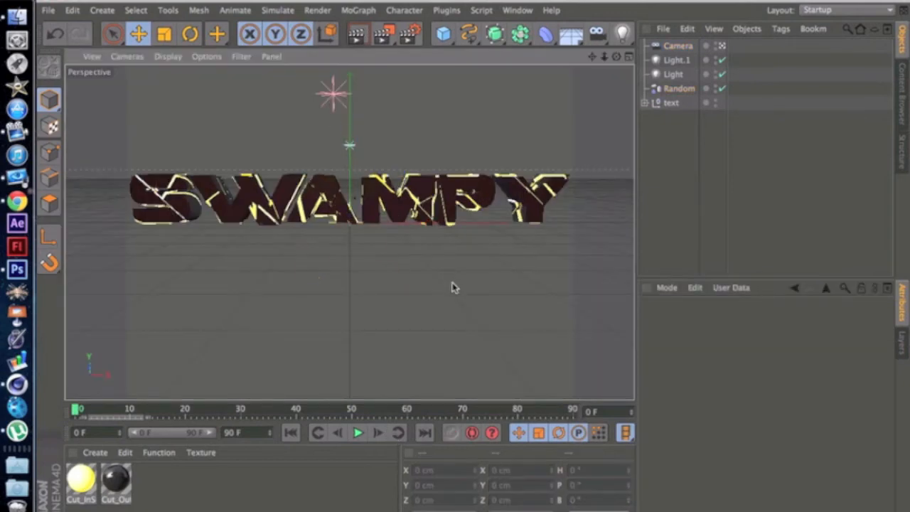
Step: Create a new material and add a Sky object to the scene, rendering the view as a check
double_click(179, 489)
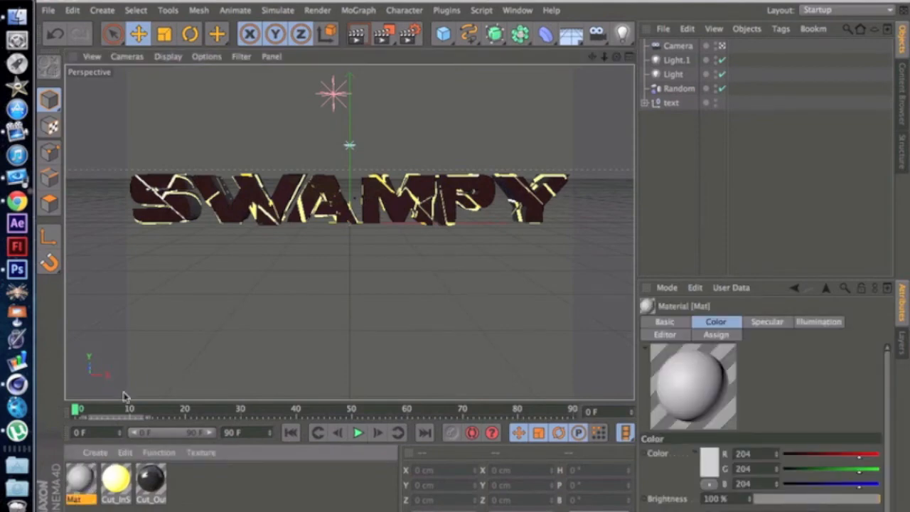
left_click(575, 37)
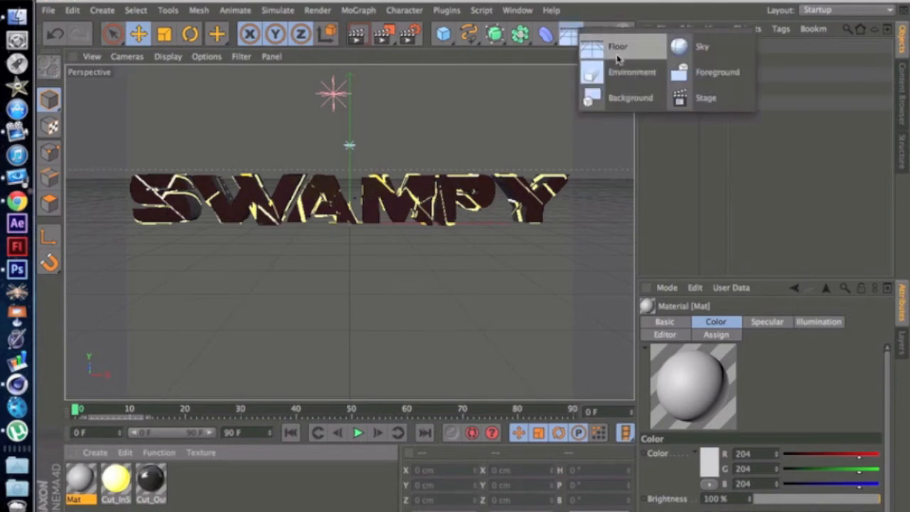
left_click(676, 49)
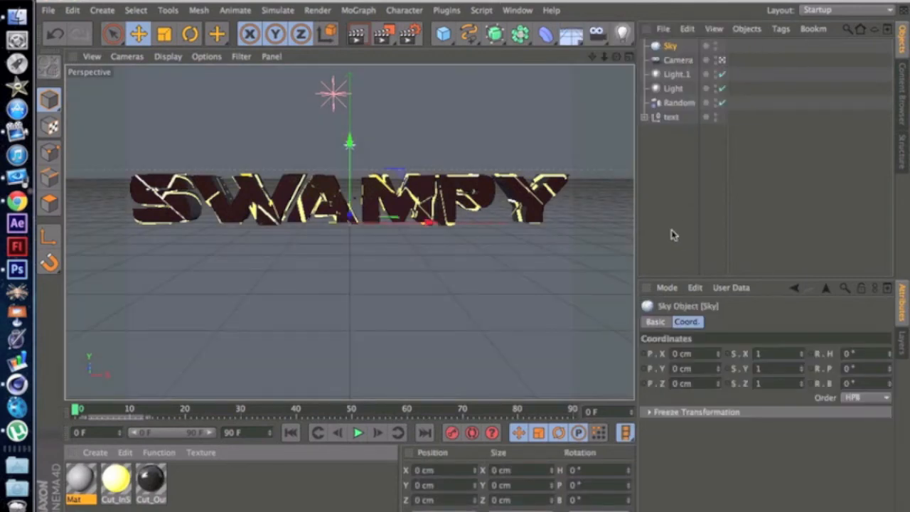
left_click(355, 37)
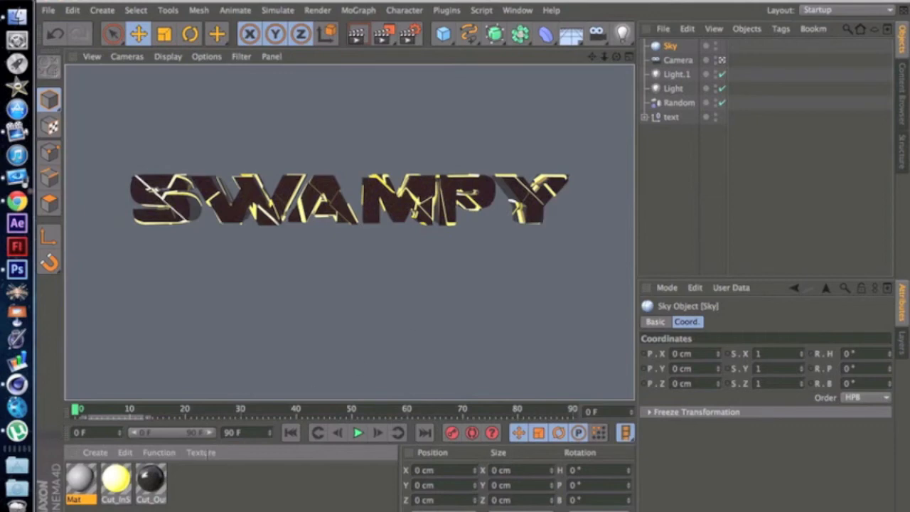
left_click(184, 490)
Step: Turn off the new material's Color and Specular channels and enable its Luminance channel
double_click(79, 489)
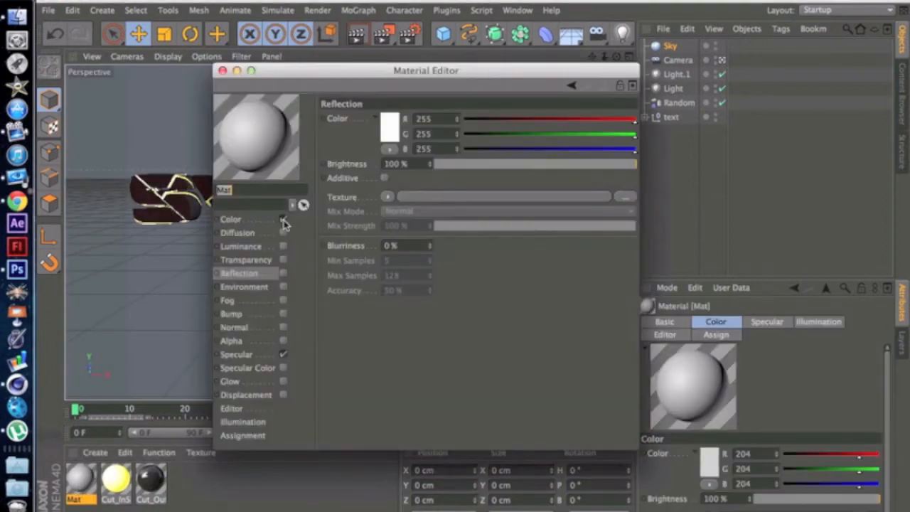
left_click(283, 219)
left_click(283, 354)
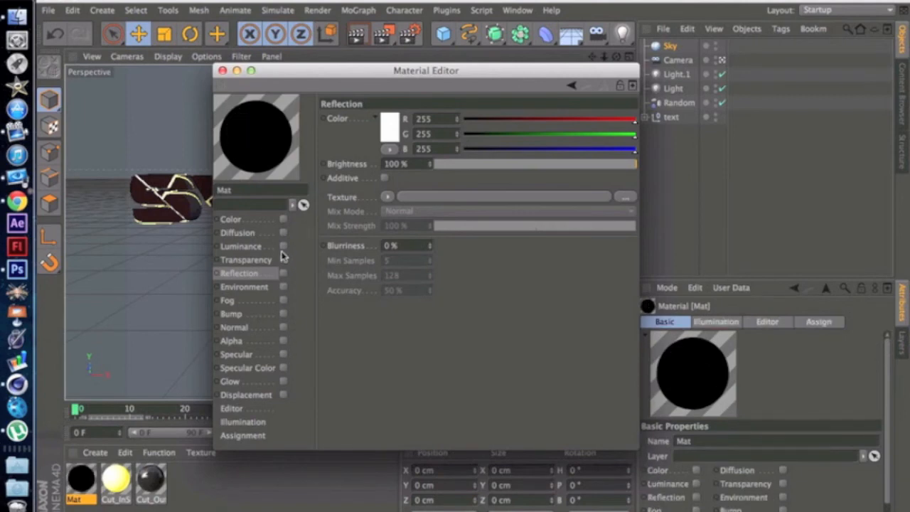
left_click(283, 246)
Step: Load Fh_HDRI-Pack1-12.hdr from the GFX pack folder as the Luminance texture, without copying it to the project location
left_click(389, 184)
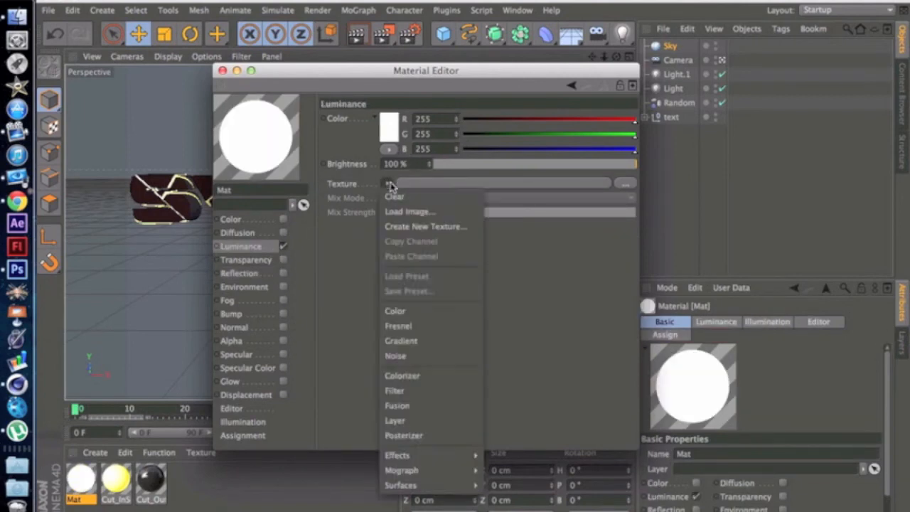
left_click(409, 211)
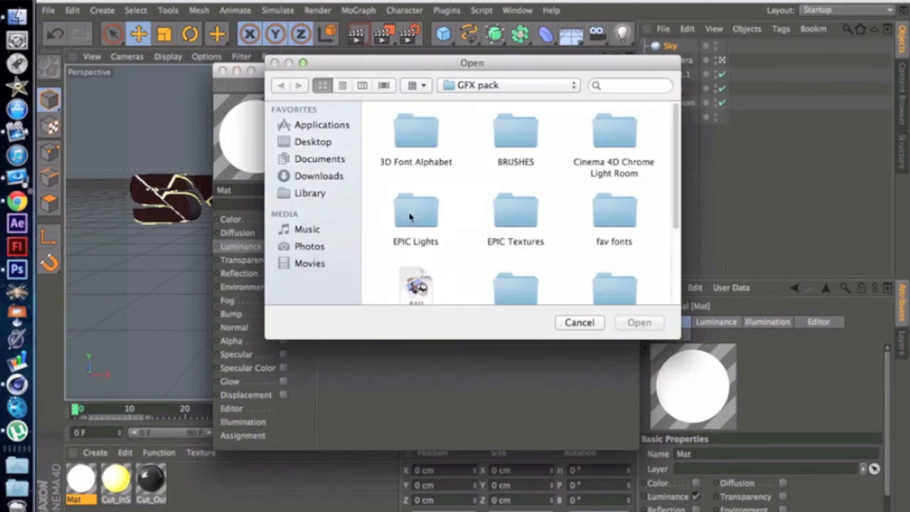
scroll(449, 252, "down", 3)
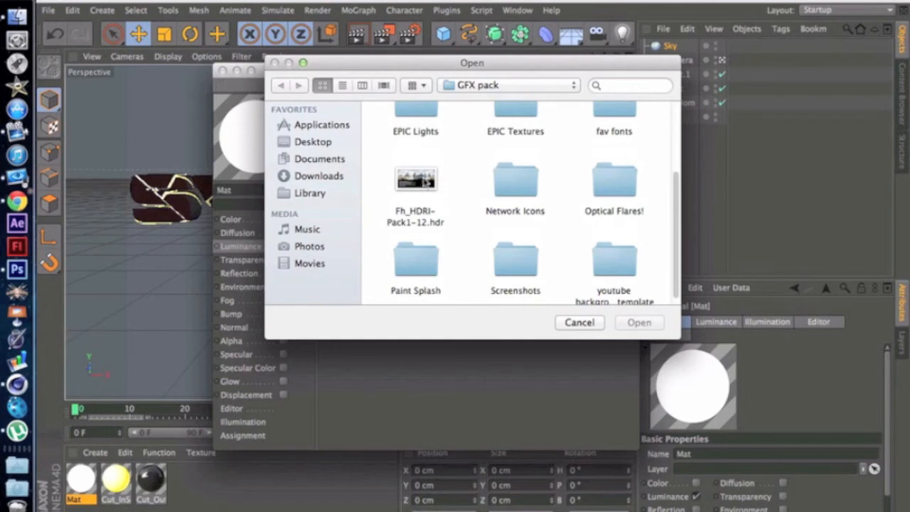
left_click(425, 182)
key("Return")
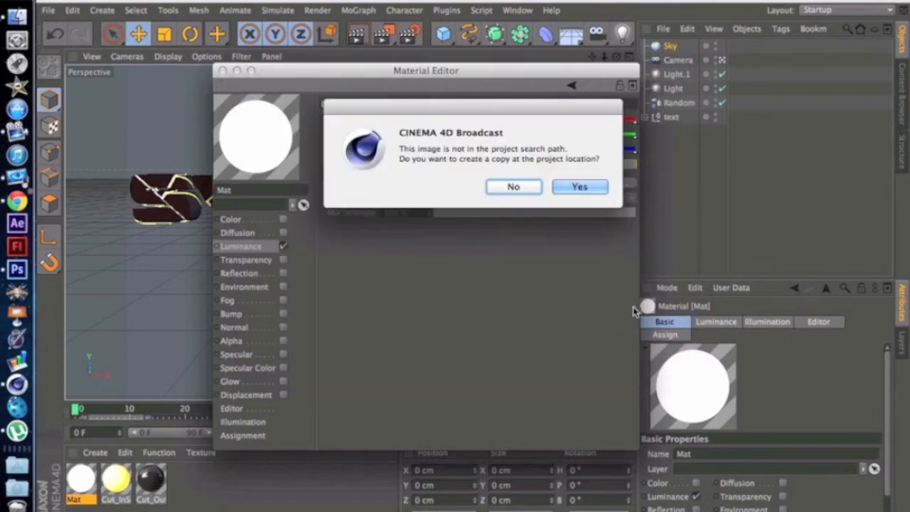
left_click(517, 187)
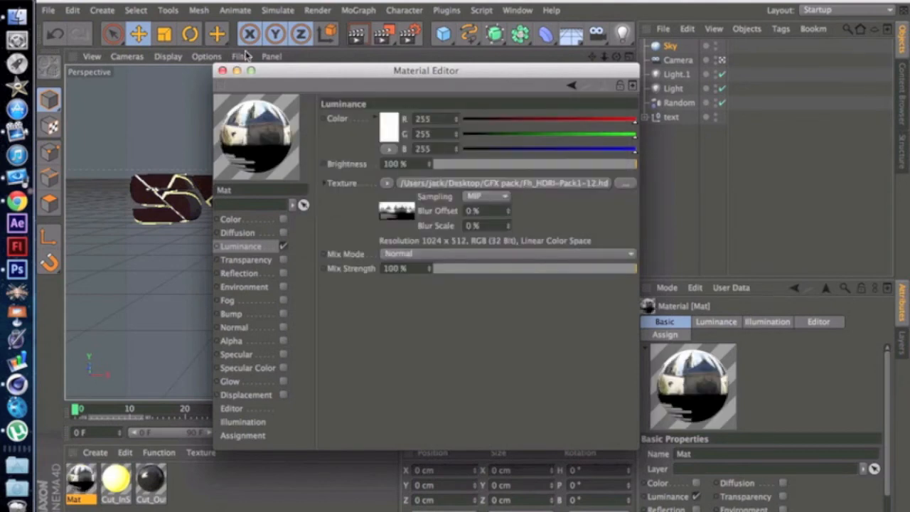
Step: Try the HDRI material on the Sky object, then delete that Sky object
left_click_drag(279, 73, 471, 110)
left_click_drag(93, 484, 672, 50)
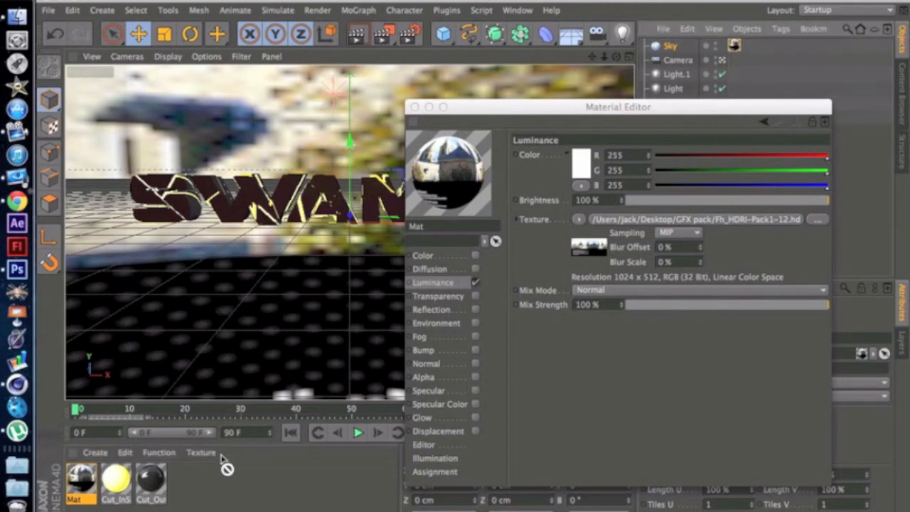
key("Delete")
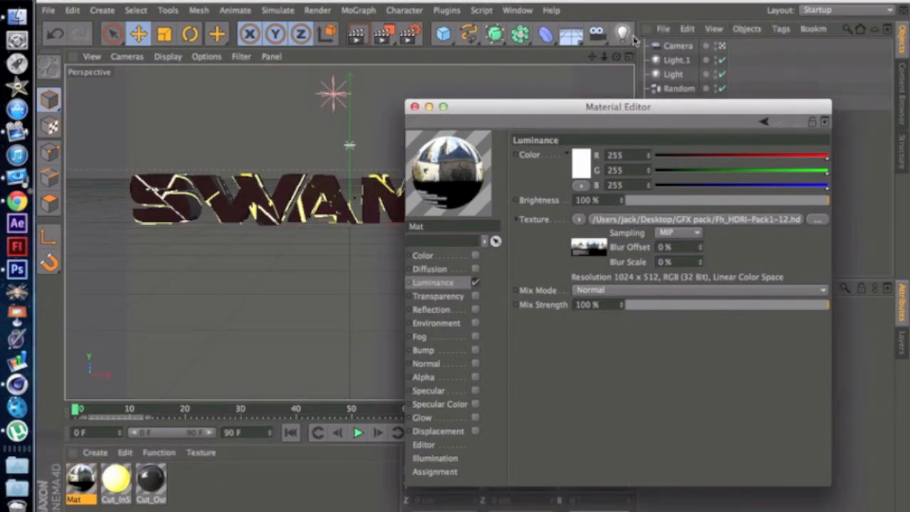
Step: Close the Material Editor, add a new Sky object and apply the HDRI material Mat to it
left_click(682, 49)
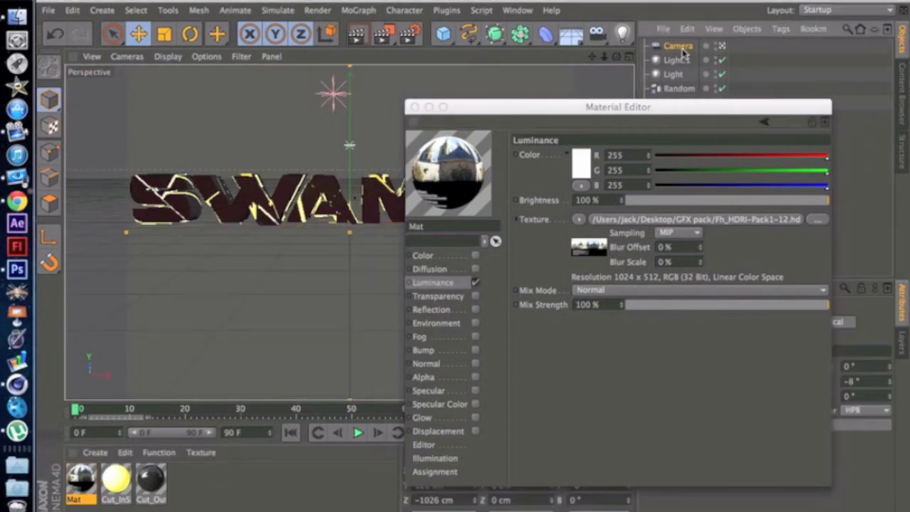
left_click(413, 106)
right_click(668, 48)
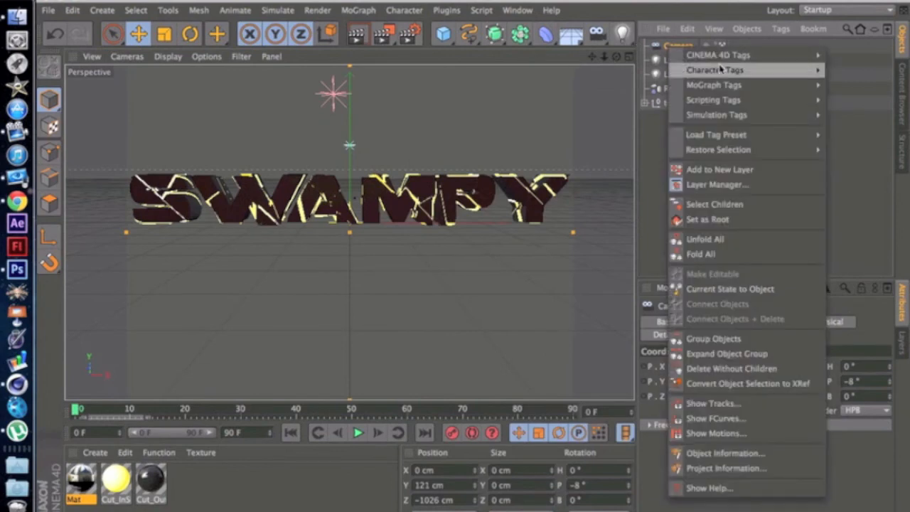
left_click(873, 178)
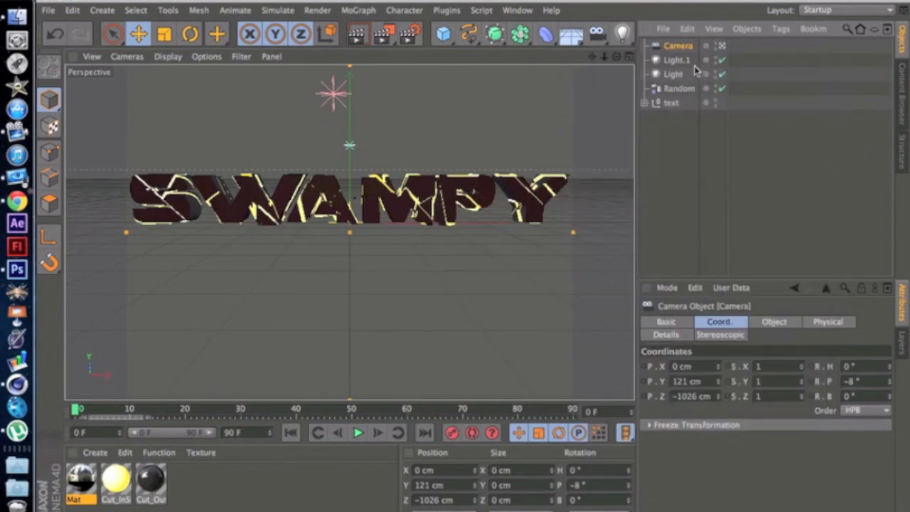
left_click(675, 142)
left_click_drag(573, 37, 688, 45)
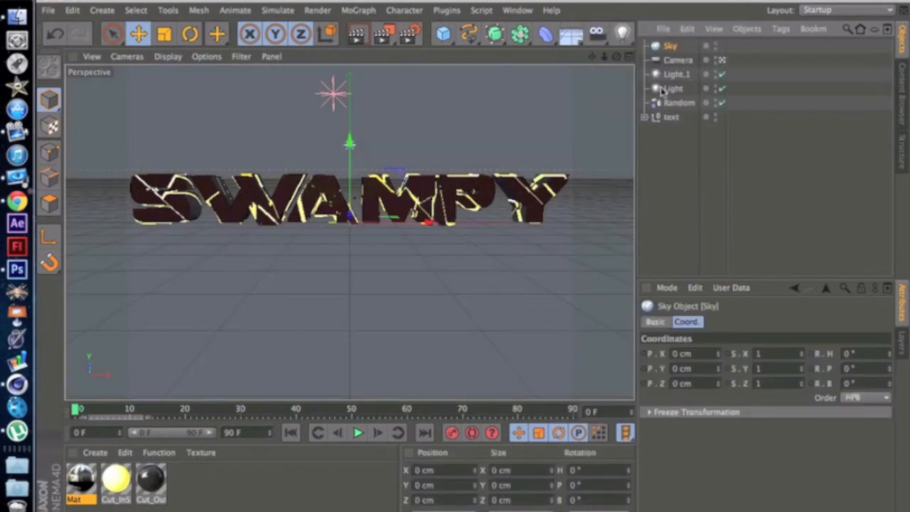
left_click_drag(80, 480, 669, 48)
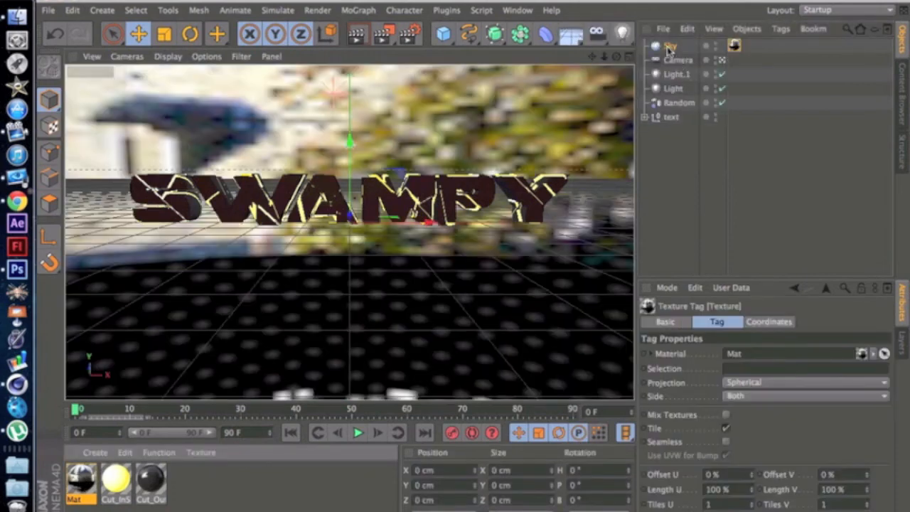
Step: Add a Compositing tag to the Sky object
left_click(669, 47)
right_click(670, 47)
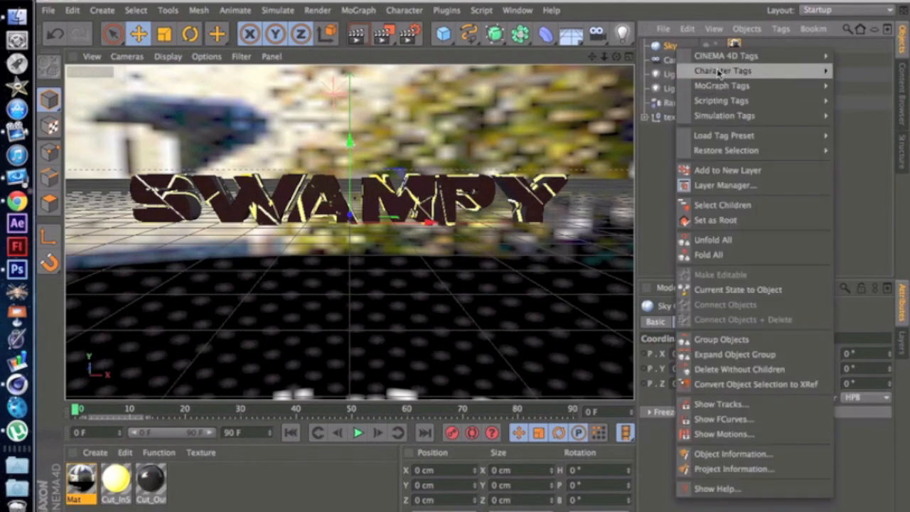
mouse_move(718, 60)
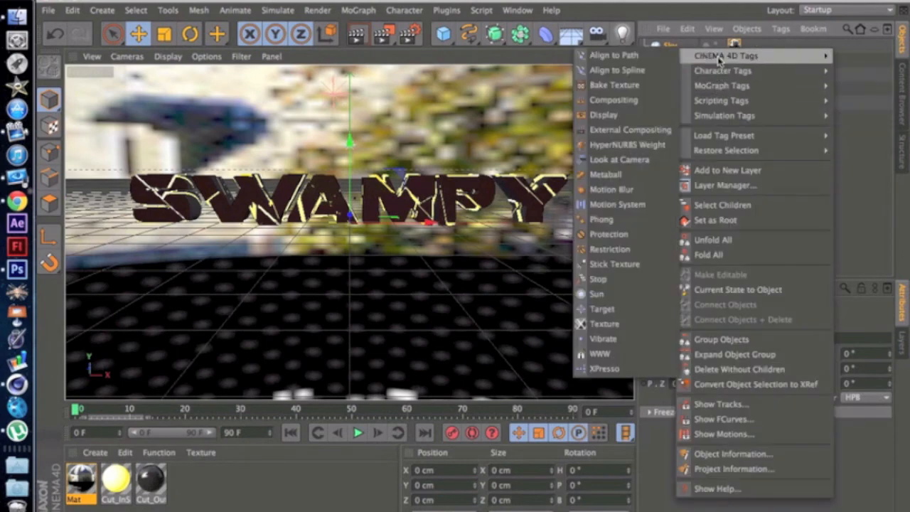
left_click(615, 99)
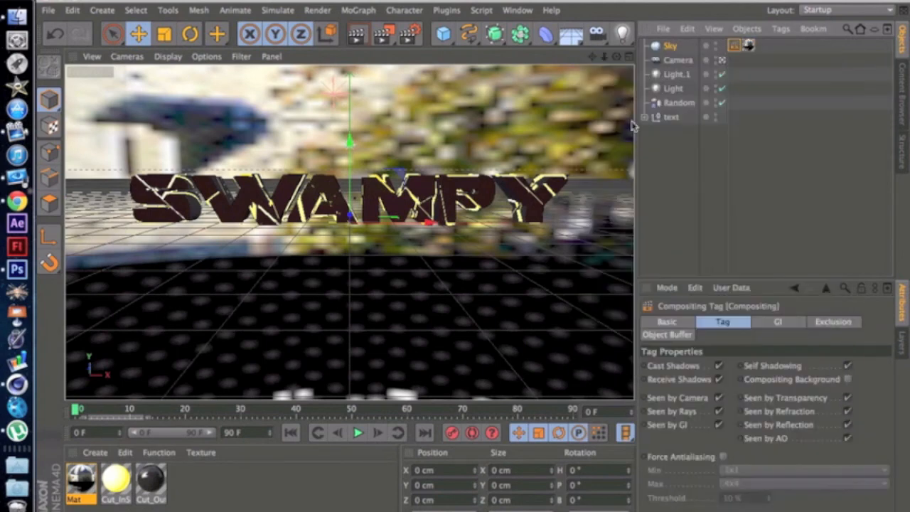
Step: Make the Sky object invisible to the camera through its Compositing tag and render a preview of the viewport
left_click(719, 398)
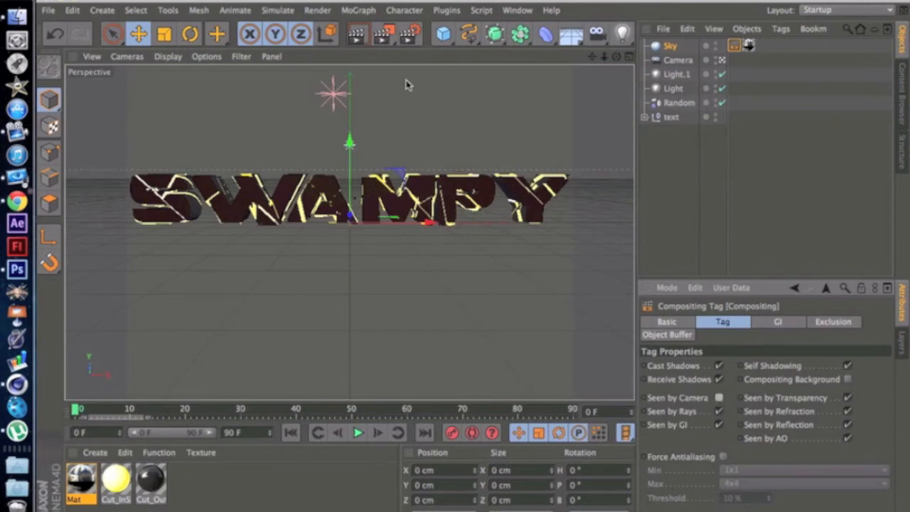
left_click(357, 34)
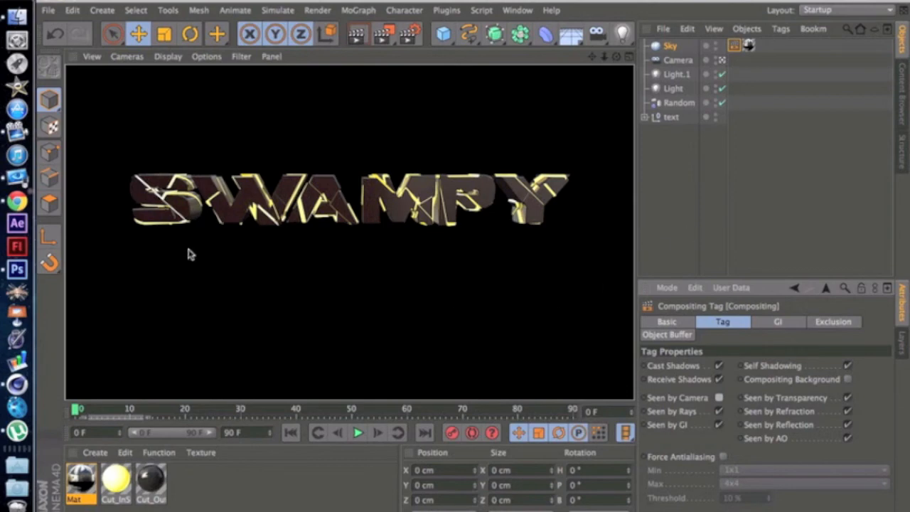
Step: Set the exposure of the HDRI texture in material Mat to -0.71 and render a preview of the viewport
double_click(92, 487)
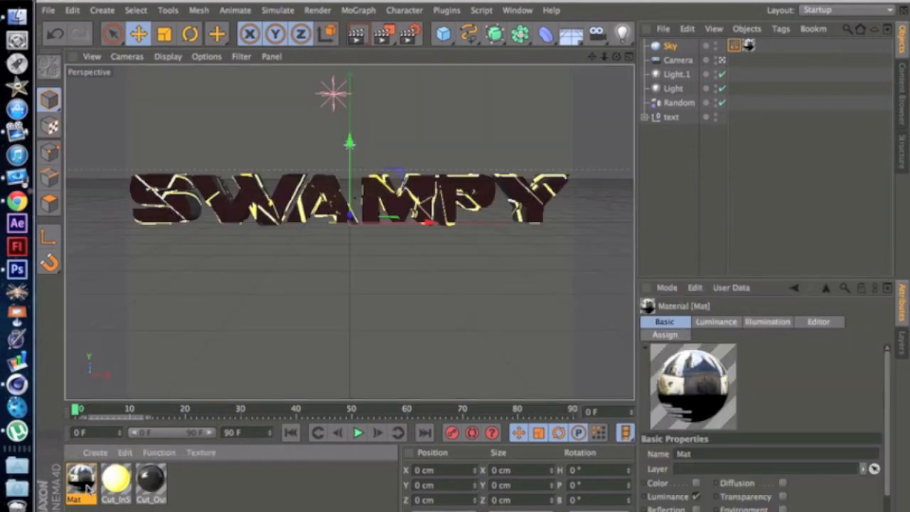
left_click(407, 217)
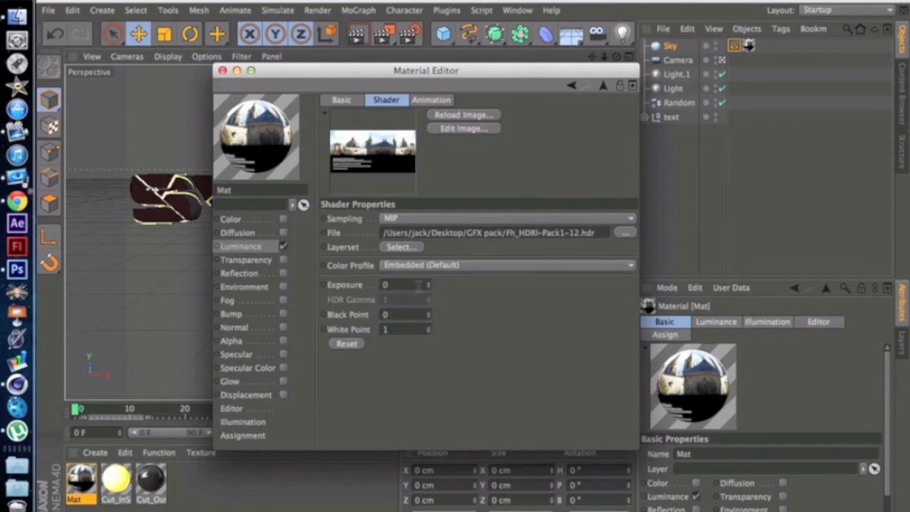
left_click_drag(427, 287, 428, 288)
left_click_drag(320, 70, 553, 193)
left_click(356, 35)
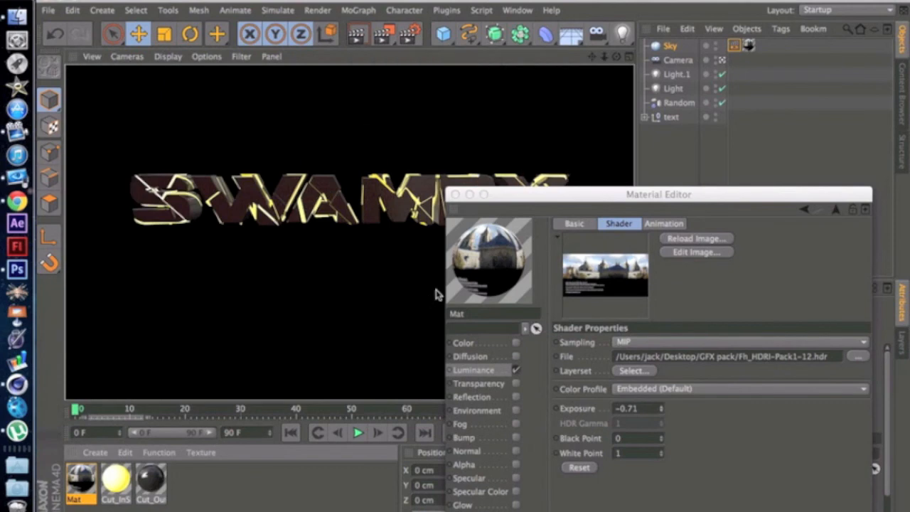
left_click(453, 194)
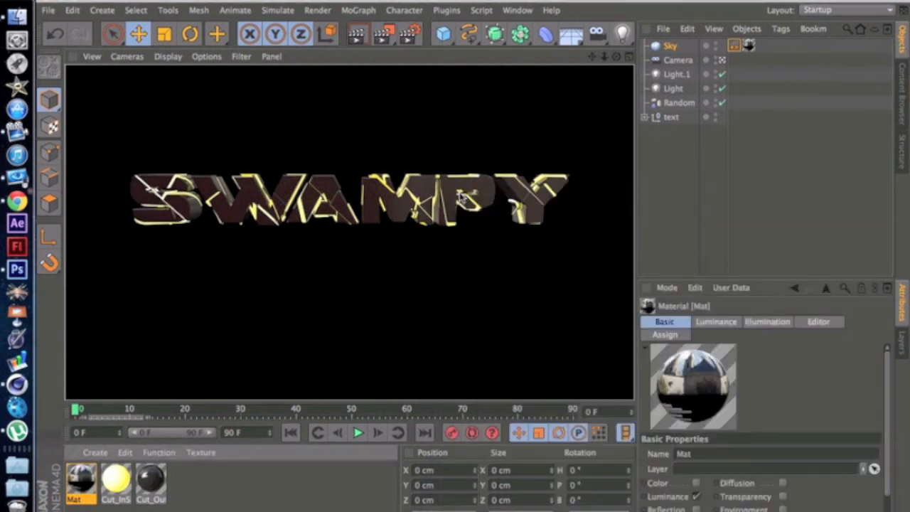
Step: Leave the camera view and set the Camera's heading rotation to 0° and its X position to 0 cm
left_click_drag(618, 67, 624, 73)
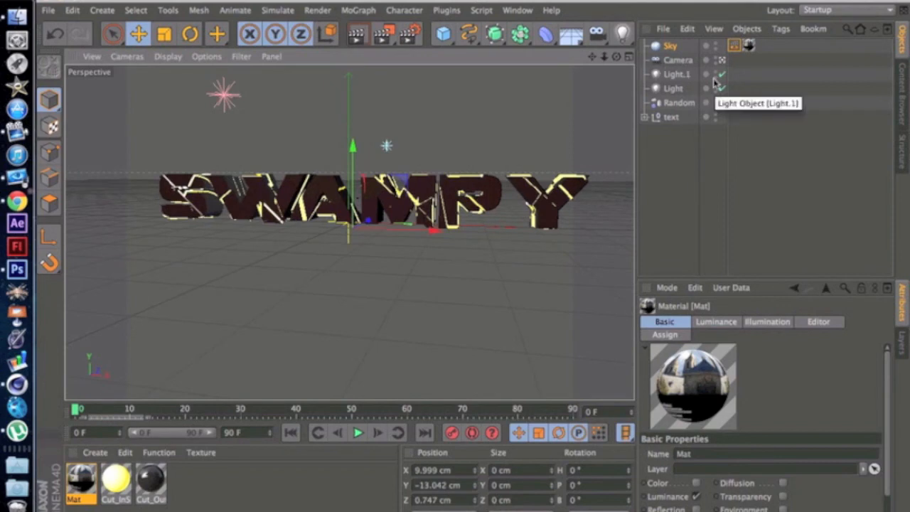
key("super+z")
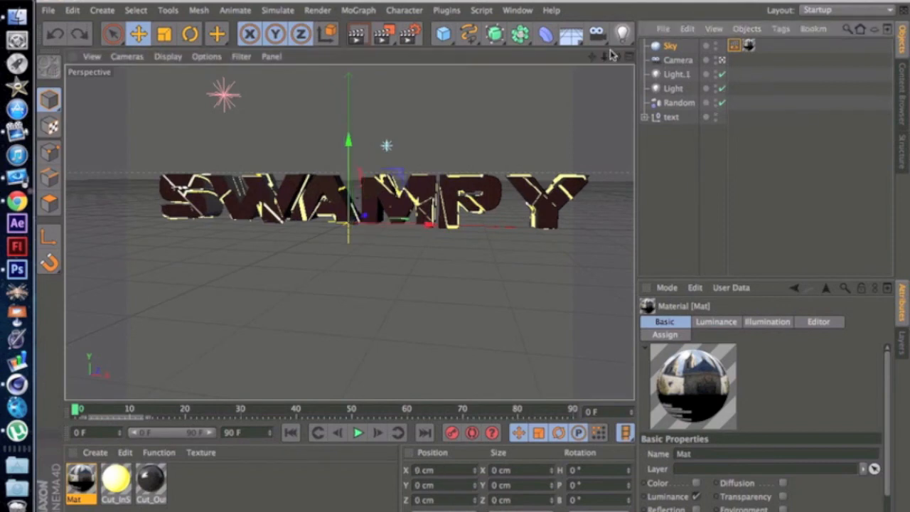
left_click(722, 60)
left_click(678, 59)
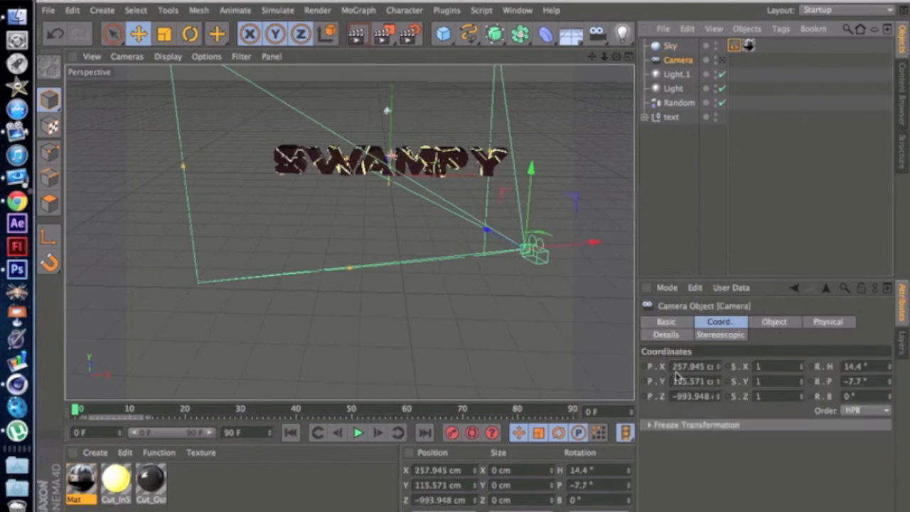
double_click(857, 366)
key("BackSpace")
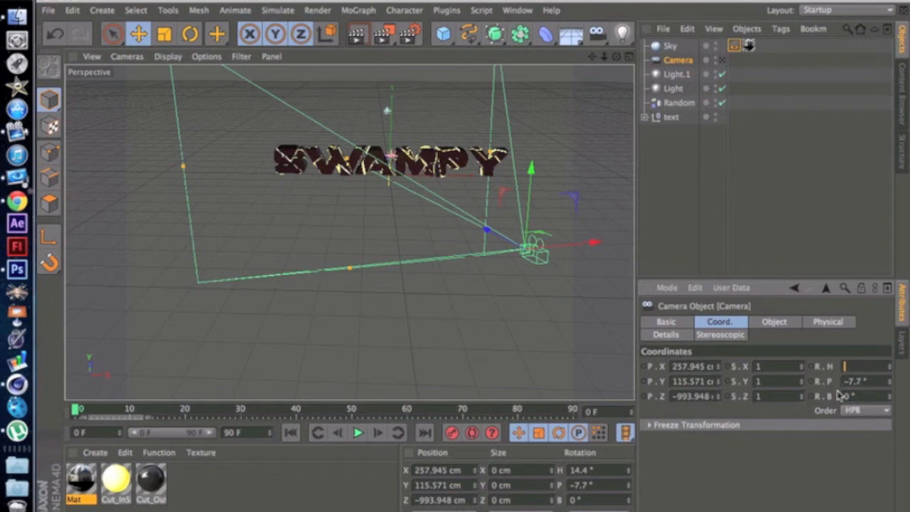
type("0")
key("Return")
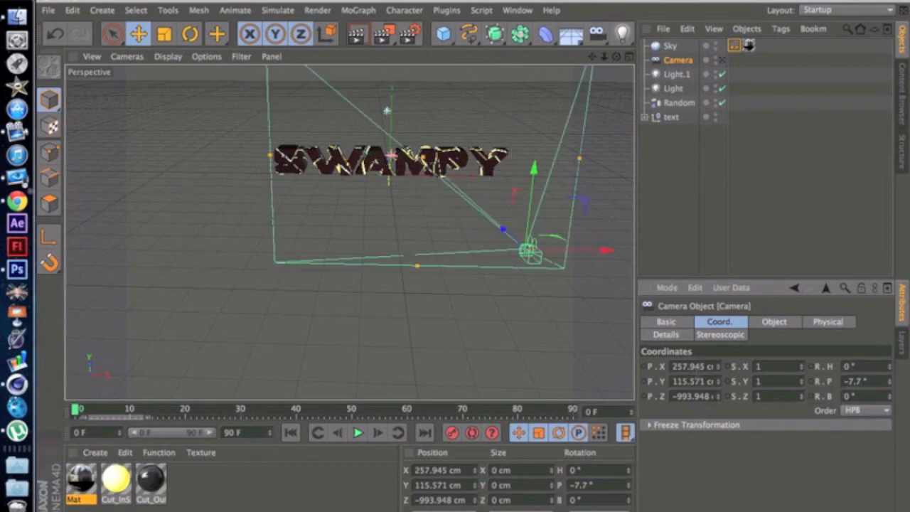
double_click(673, 366)
type("0")
key("Return")
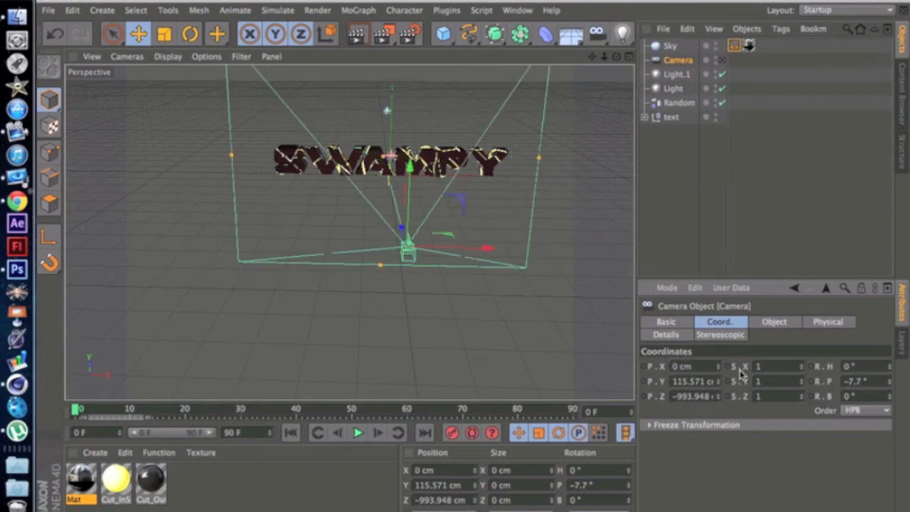
Step: Look through the Camera again and render a preview of the SWAMPY text in the viewport
left_click_drag(615, 57, 537, 165)
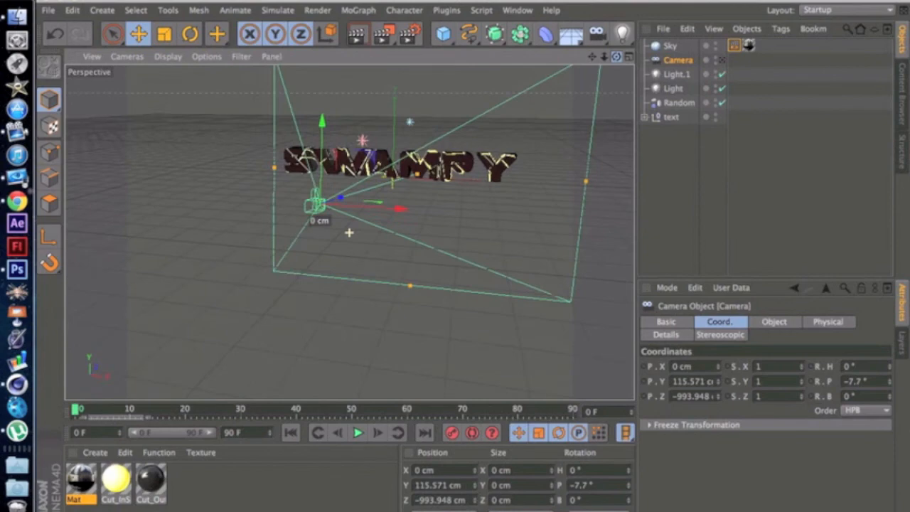
left_click(665, 155)
left_click_drag(668, 131, 667, 54)
left_click(698, 217)
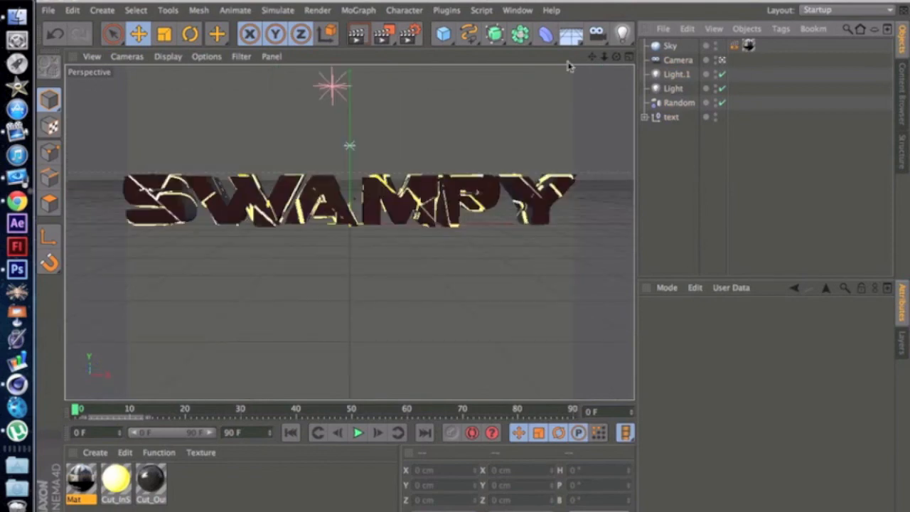
left_click(721, 60)
left_click(365, 39)
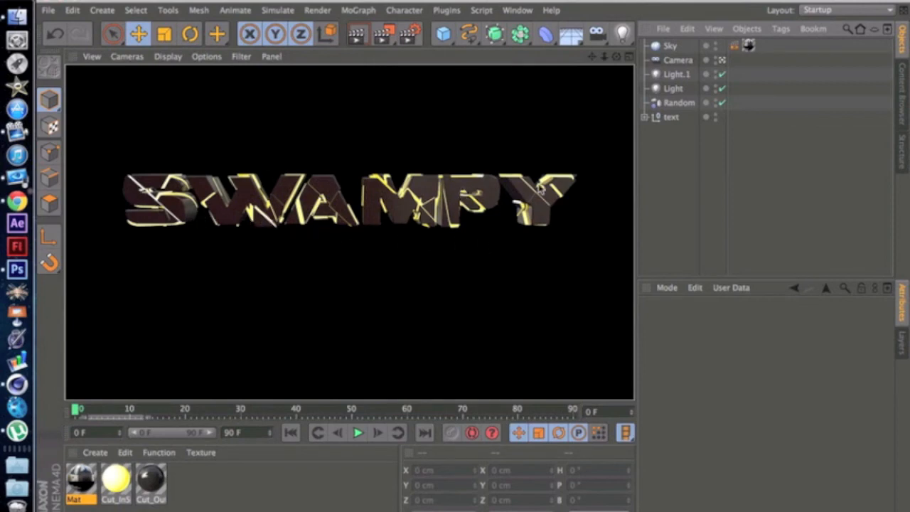
left_click(654, 158)
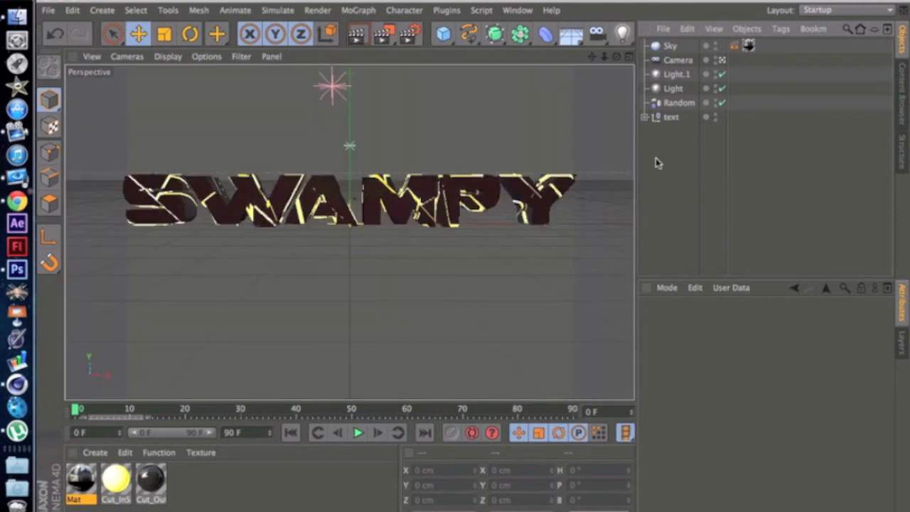
Step: Set the render output size to 1280 x 720 pixels
left_click(408, 39)
left_click(79, 44)
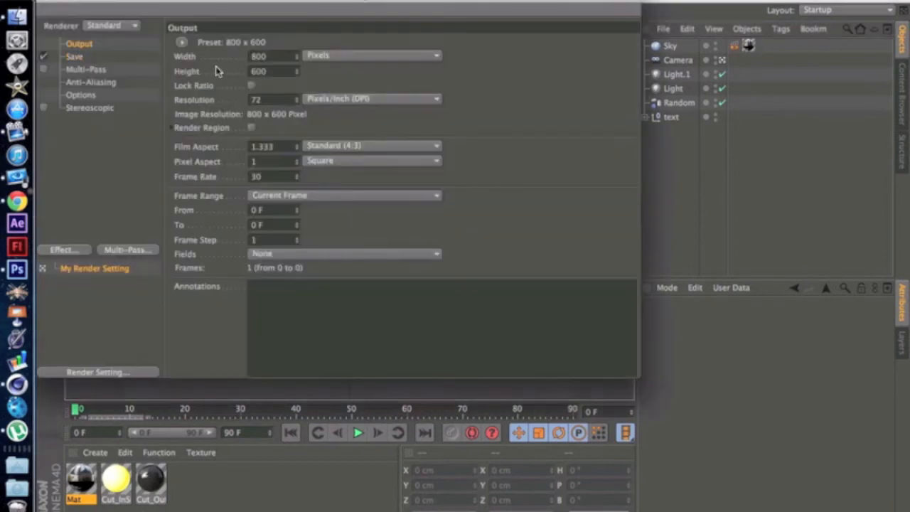
double_click(258, 57)
type("1280")
key("Tab")
key("BackSpace")
type("720")
key("Return")
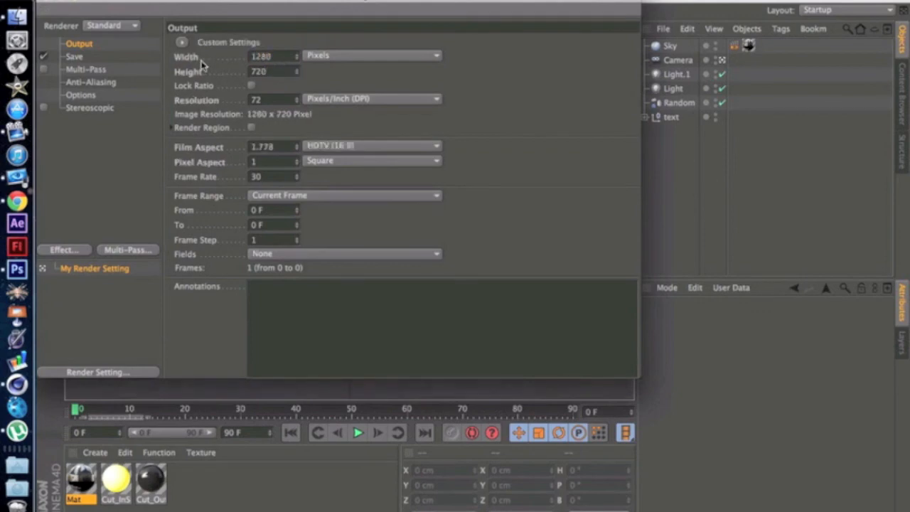
Step: Add the Global Illumination effect to the render settings
left_click(74, 56)
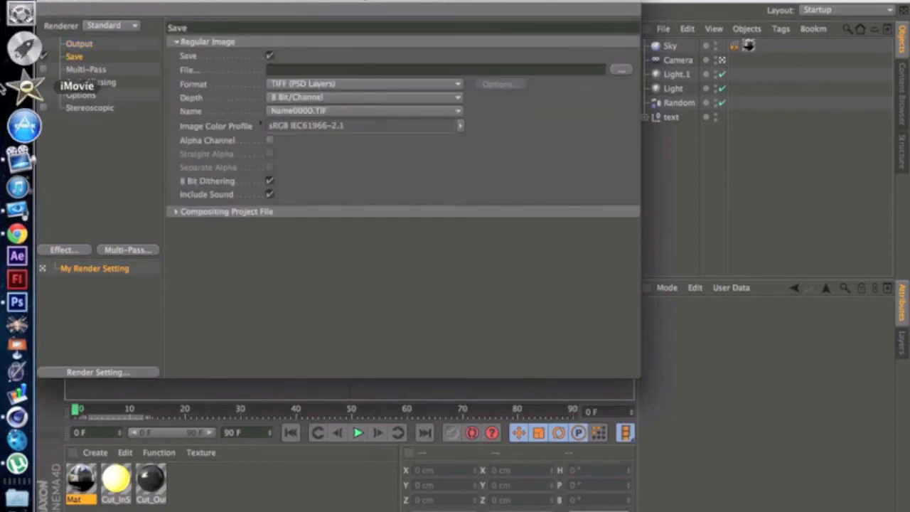
left_click(97, 155)
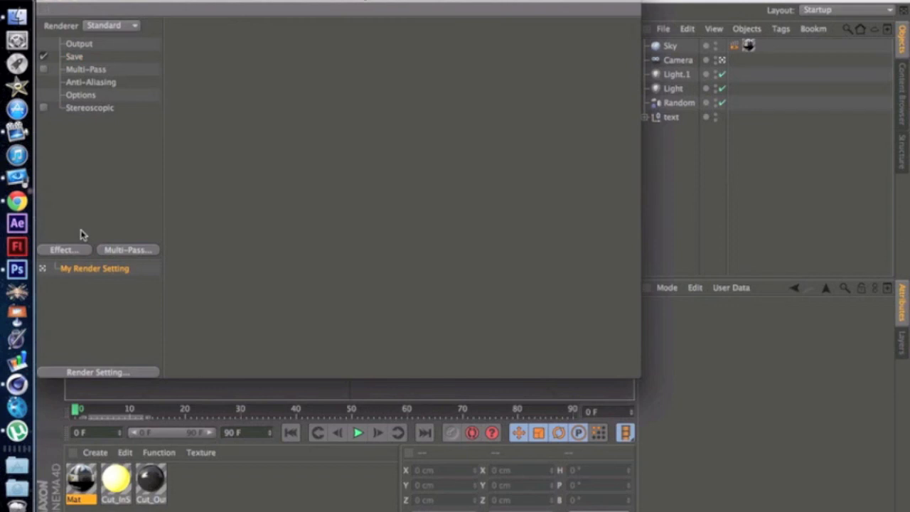
left_click(62, 250)
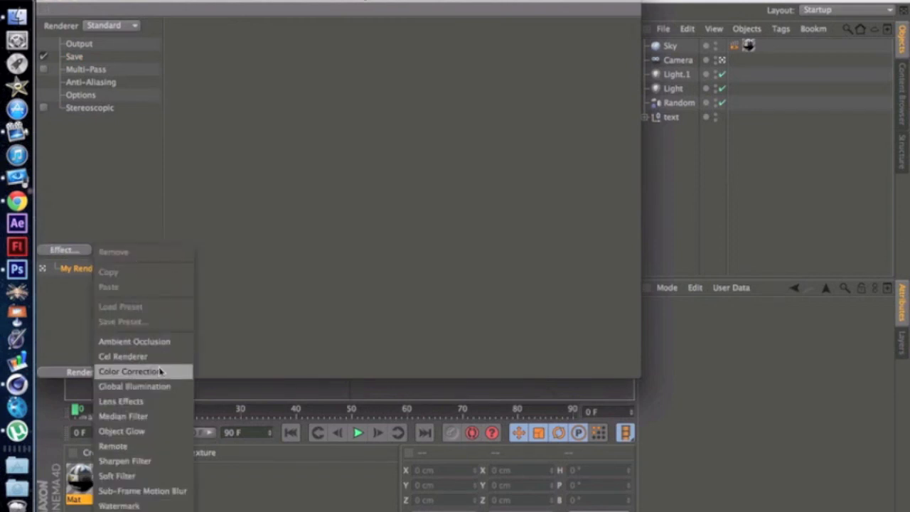
left_click(158, 390)
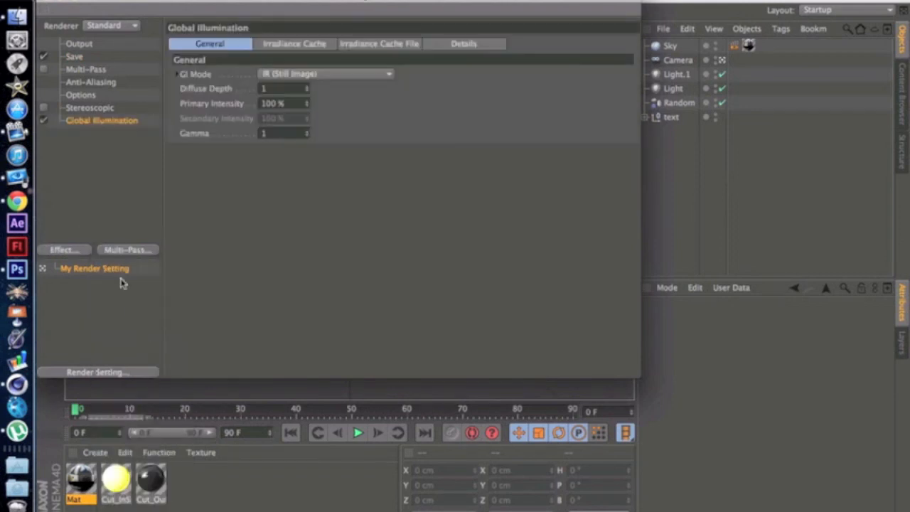
Step: Add the Ambient Occlusion effect to the render settings with a minimum ray length of 5 cm
left_click(63, 251)
left_click(134, 341)
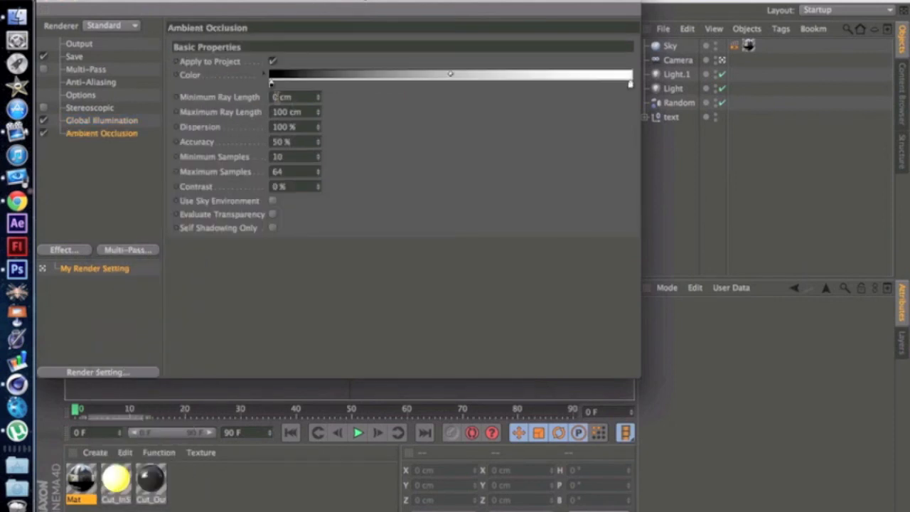
type("5")
key("Return")
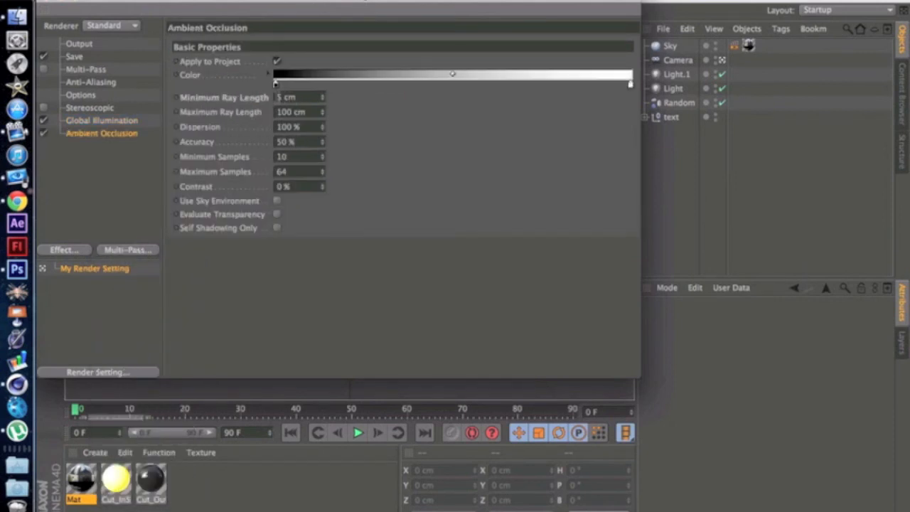
Step: Render a preview with Global Illumination, remove that effect and render the viewport with only Ambient Occlusion
left_click(98, 122)
left_click_drag(207, 4, 640, 288)
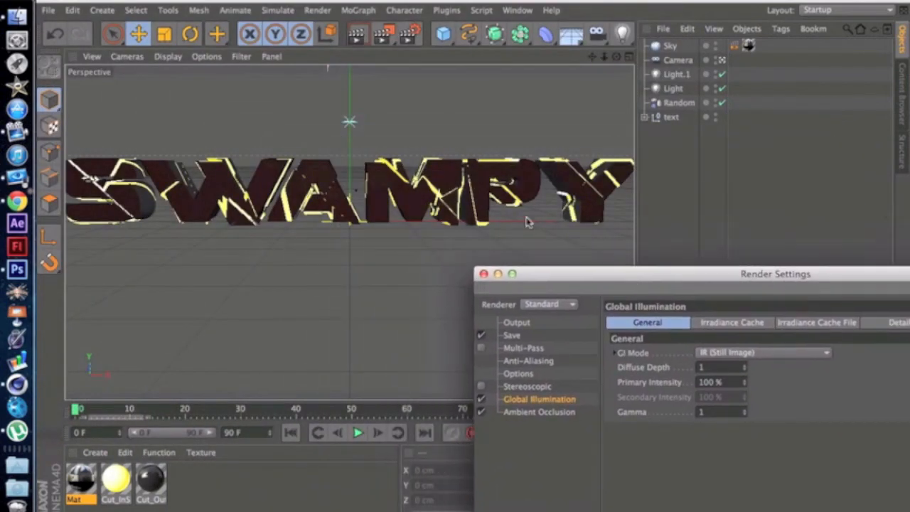
left_click(356, 34)
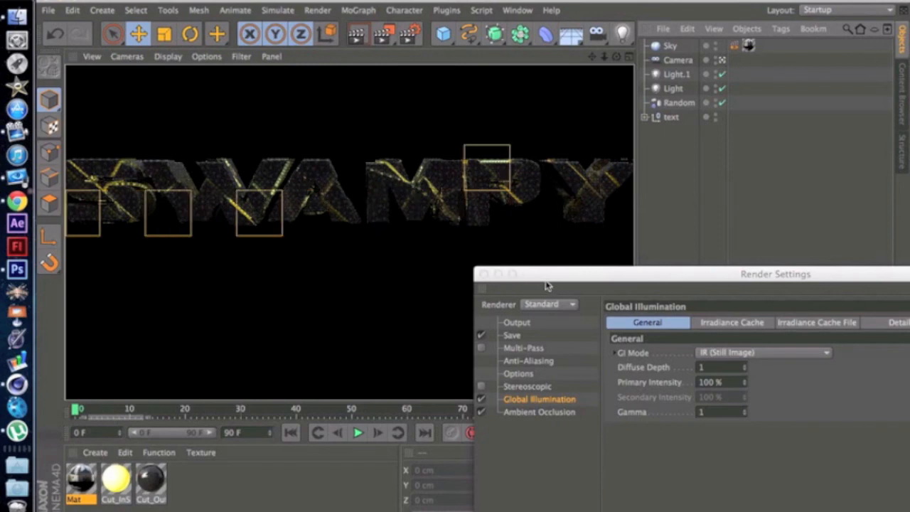
left_click_drag(575, 276, 324, 57)
key("Delete")
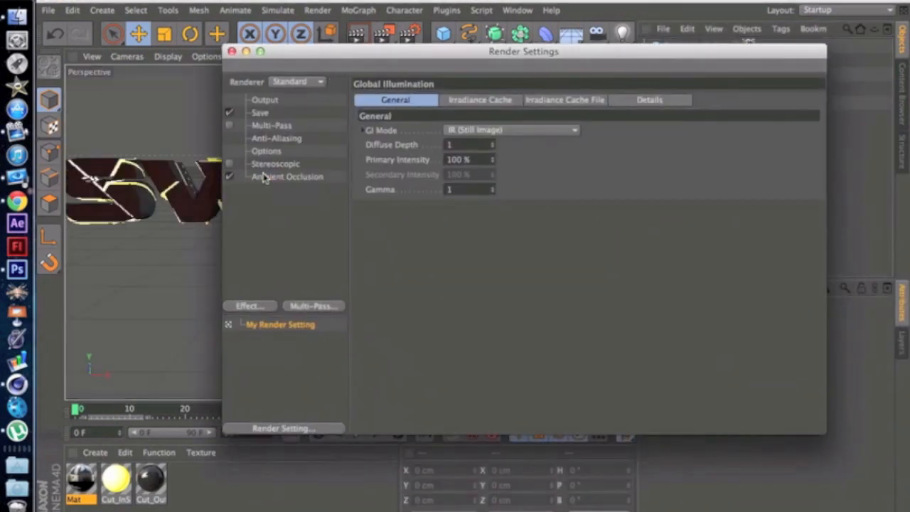
left_click_drag(312, 56, 419, 215)
left_click(356, 33)
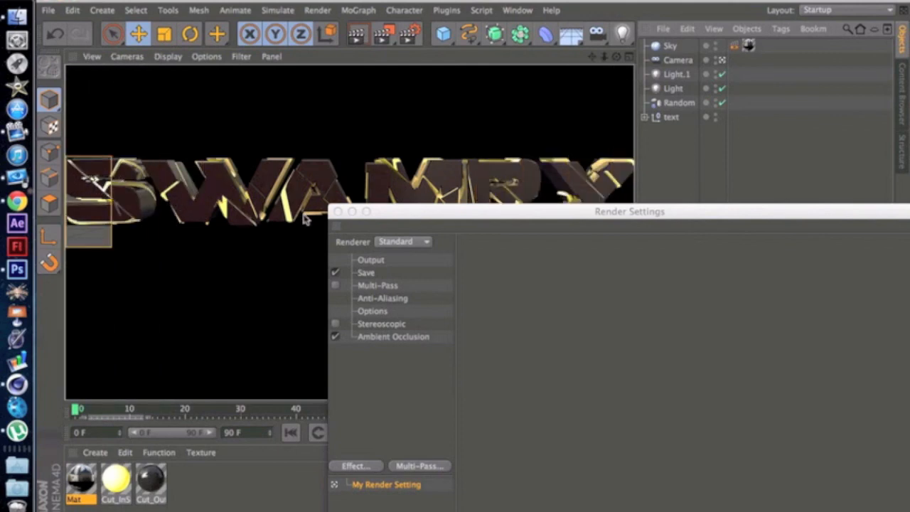
Step: Add the Global Illumination effect again and set its Stochastic Samples to Low and Record Density to Preview
left_click_drag(425, 213, 288, 81)
left_click(330, 74)
left_click(218, 331)
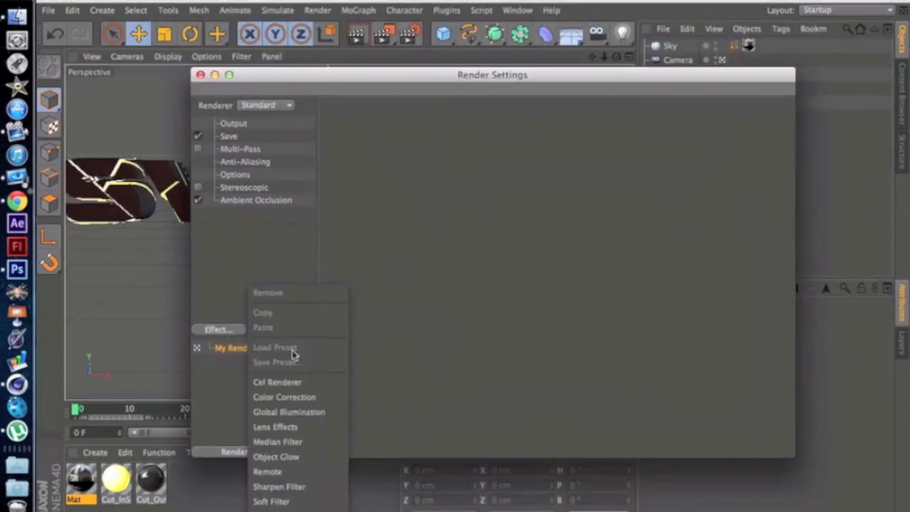
left_click(297, 412)
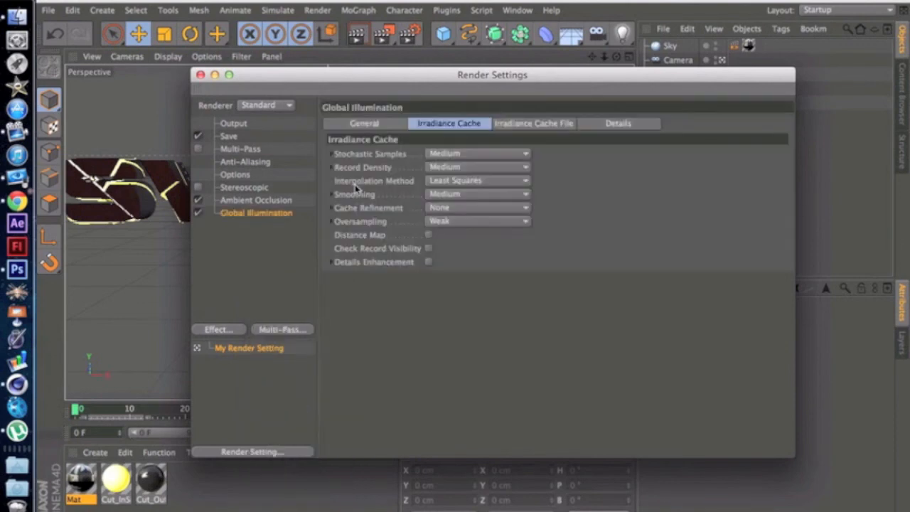
left_click(451, 155)
left_click(458, 199)
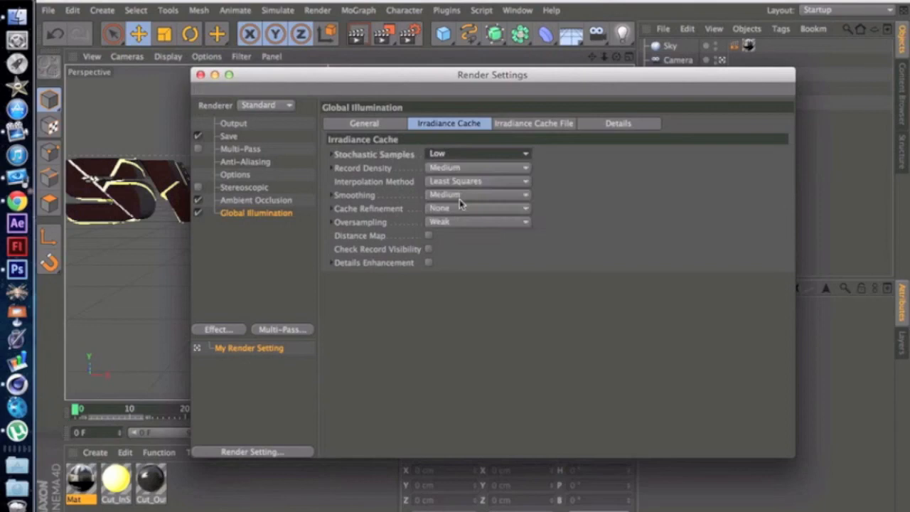
left_click(455, 168)
left_click(459, 199)
Step: Render a viewport preview with the reduced Global Illumination quality and move the Render Settings window aside to view it
left_click_drag(263, 89, 509, 266)
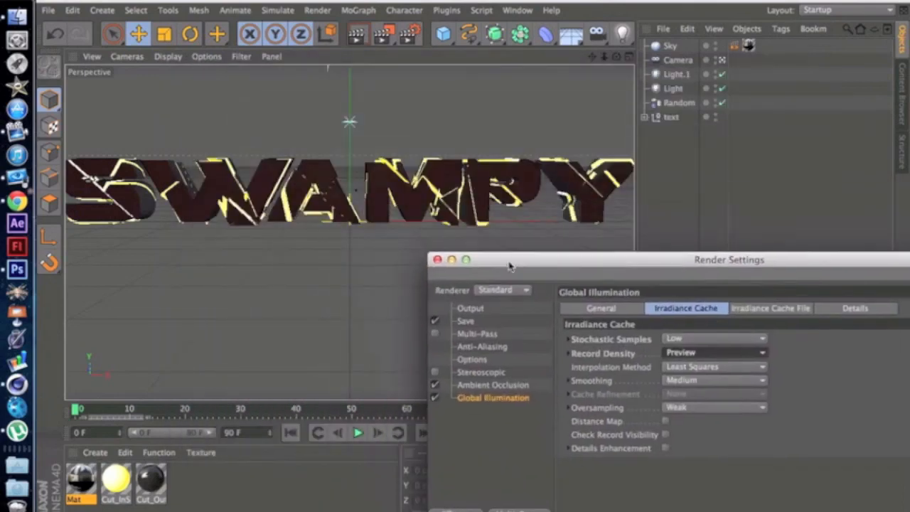
left_click(358, 39)
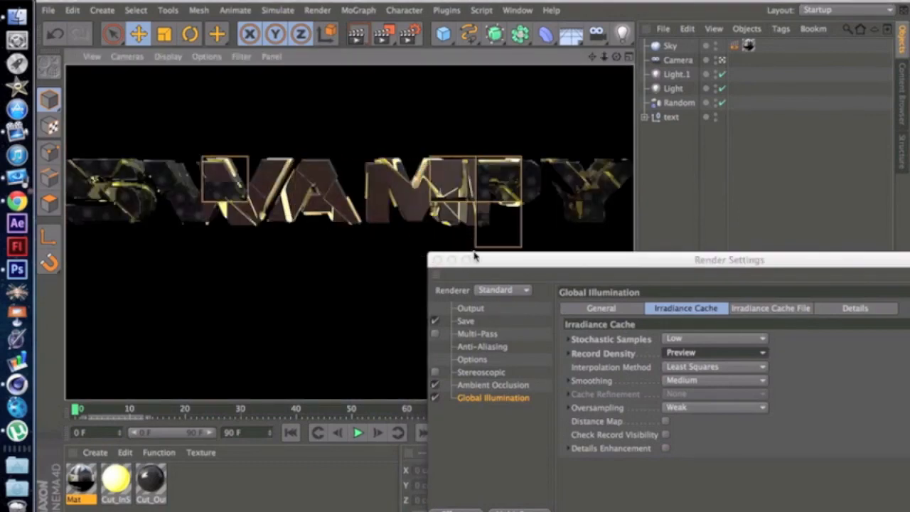
left_click_drag(506, 267, 322, 284)
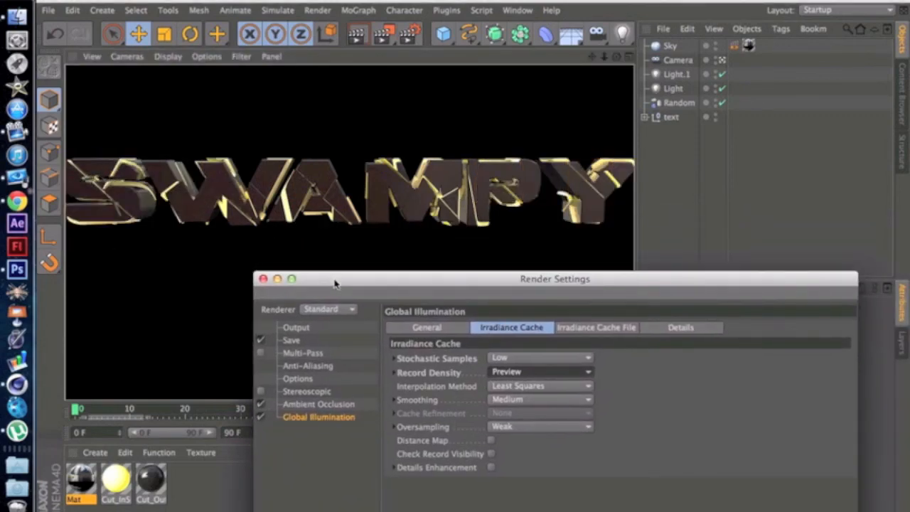
left_click_drag(335, 284, 151, 28)
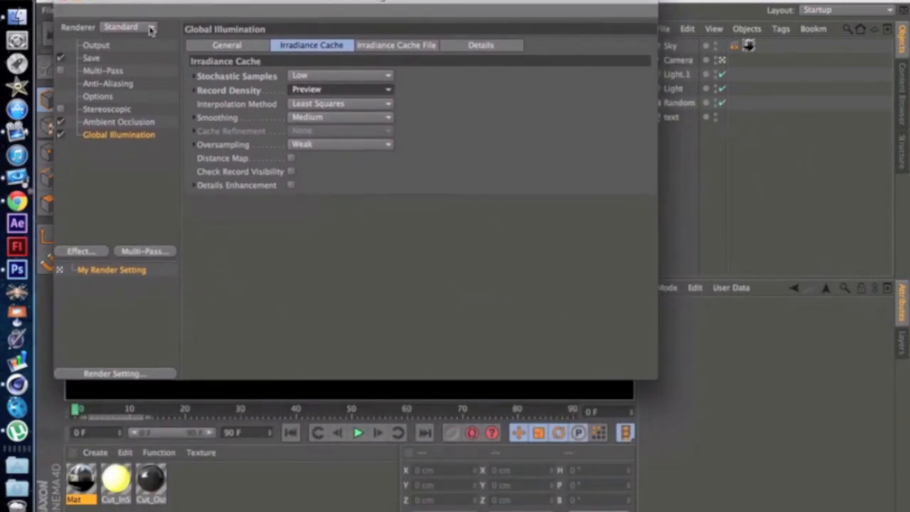
Step: Review the Stochastic Samples and Record Density options of Global Illumination, leaving them at Low and Preview, and close the render settings
left_click(339, 76)
left_click(431, 115)
left_click(388, 89)
left_click(420, 130)
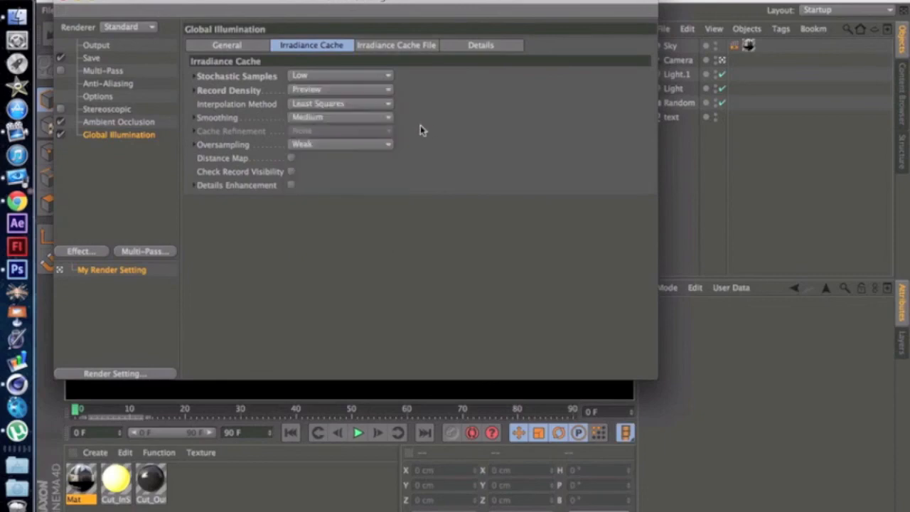
left_click(61, 3)
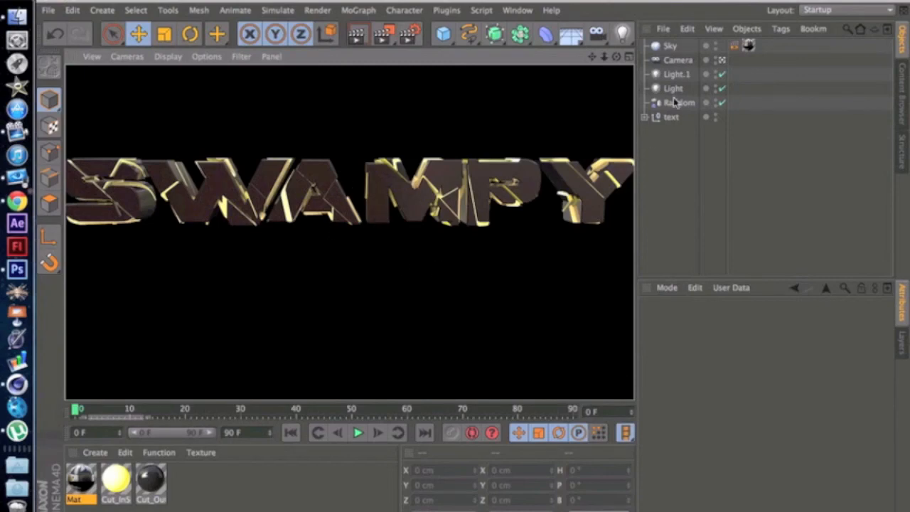
Step: Pull the camera back to a Z position of about -1065 cm to fit the whole text, and render the viewport
left_click(673, 61)
left_click_drag(719, 397, 718, 449)
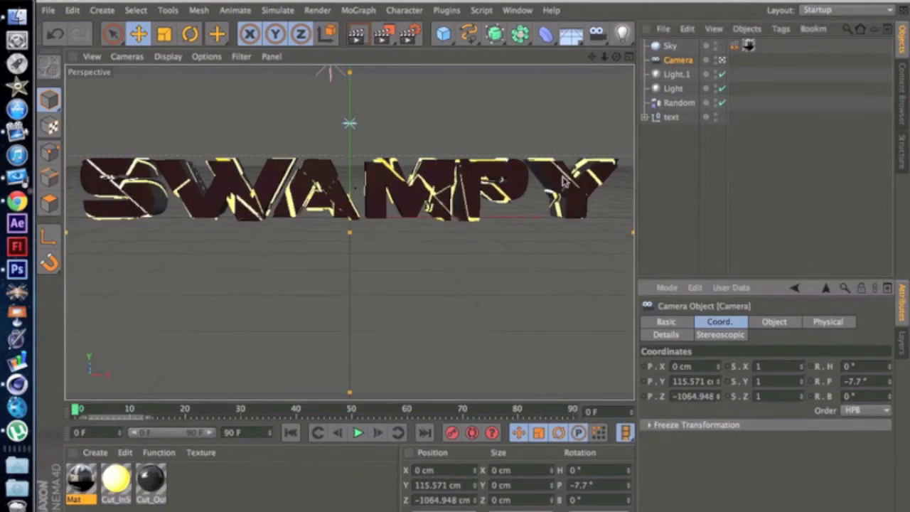
left_click(358, 33)
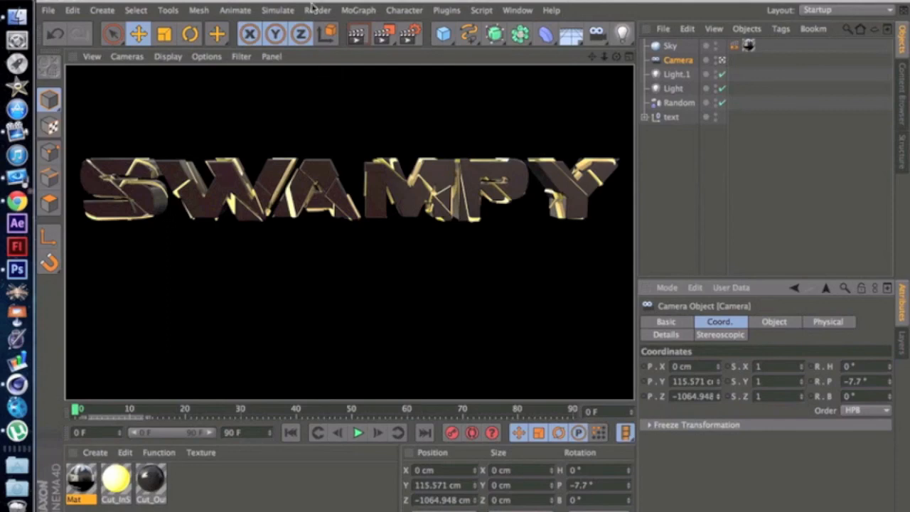
left_click_drag(325, 0, 423, 121)
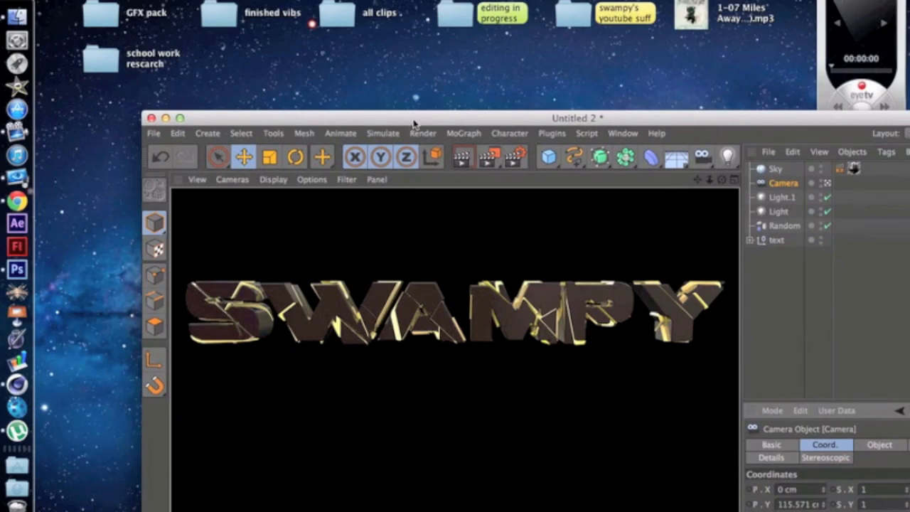
left_click_drag(414, 123, 286, 3)
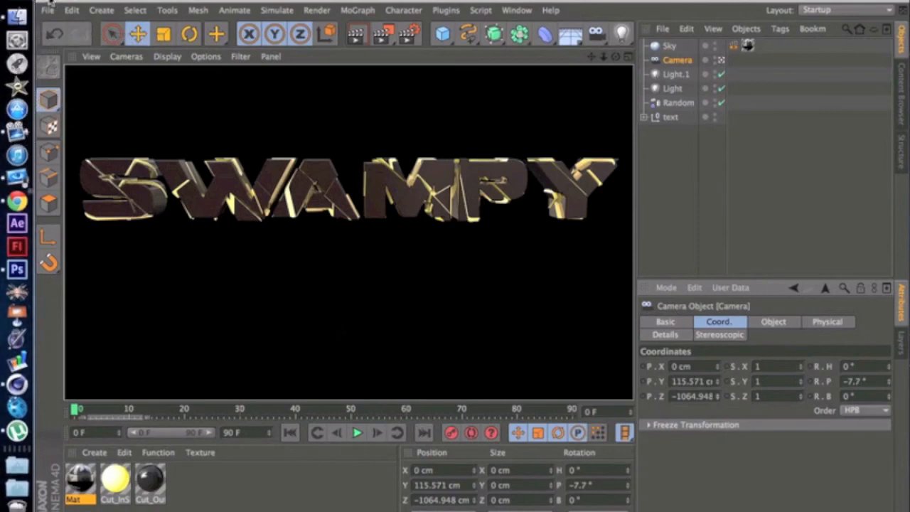
key("super+q")
left_click(505, 191)
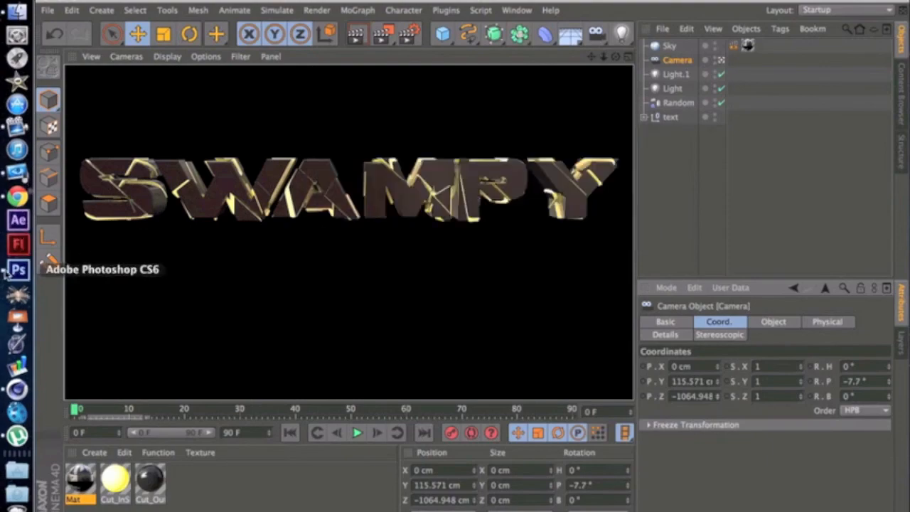
Step: Switch to Chrome and look through the uploaded videos on the open YouTube channel page
left_click(20, 195)
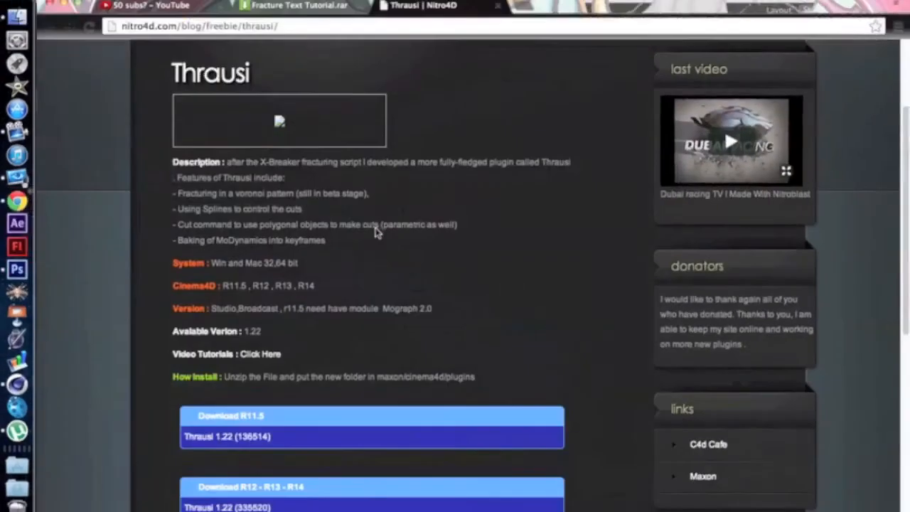
left_click(150, 6)
scroll(496, 244, "up", 3)
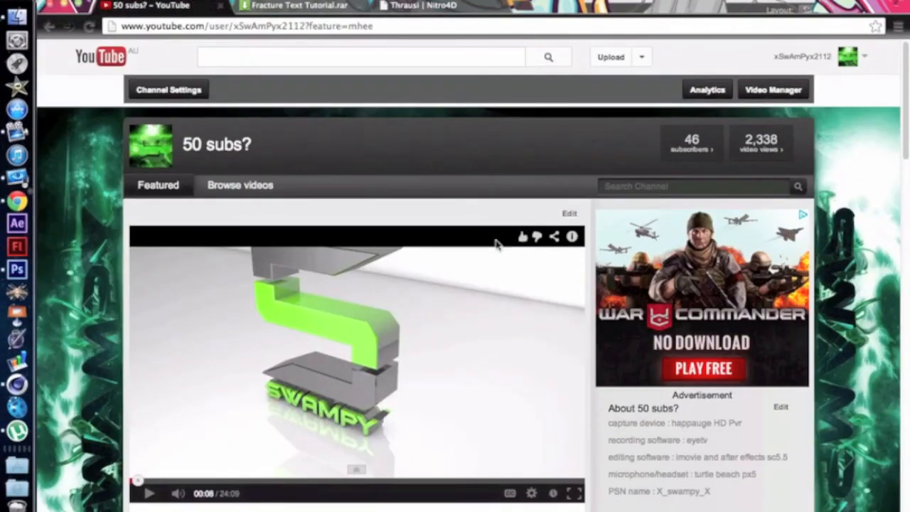
scroll(496, 244, "down", 15)
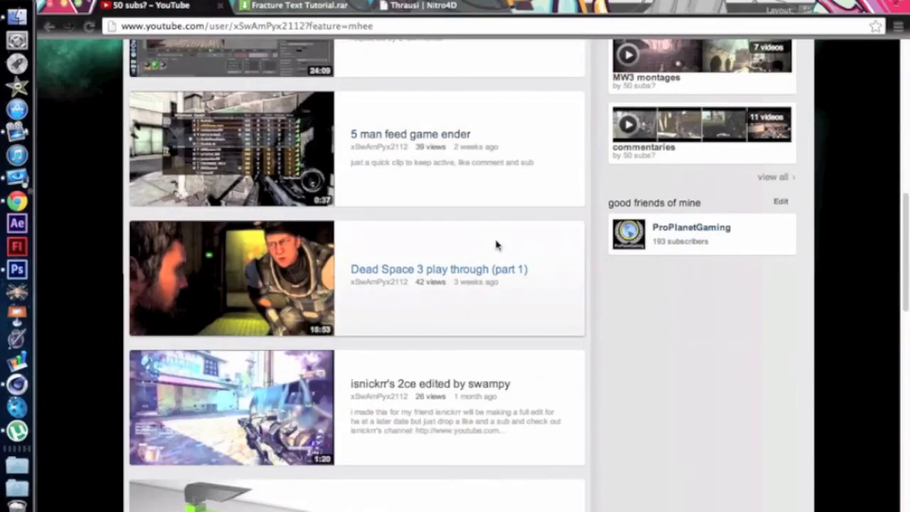
scroll(496, 244, "up", 3)
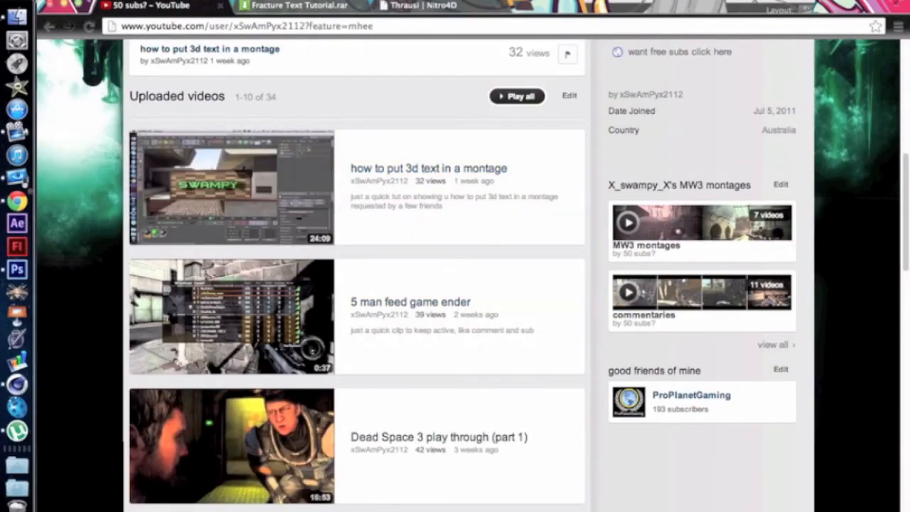